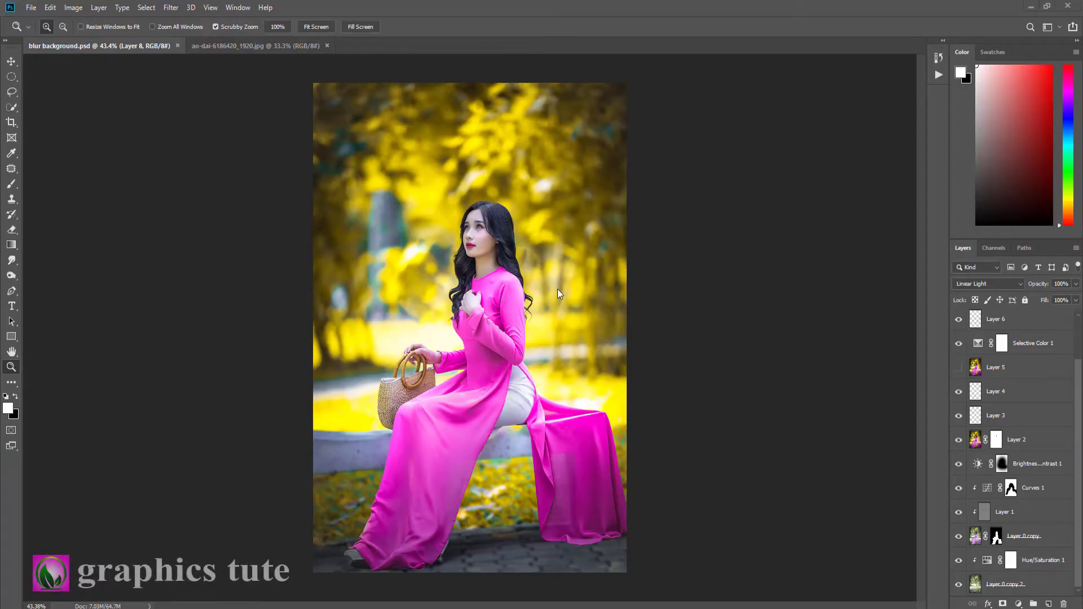
Step: Switch to the original ao-dai-6186420_1920.jpg photo to compare it with the edit
left_click(285, 44)
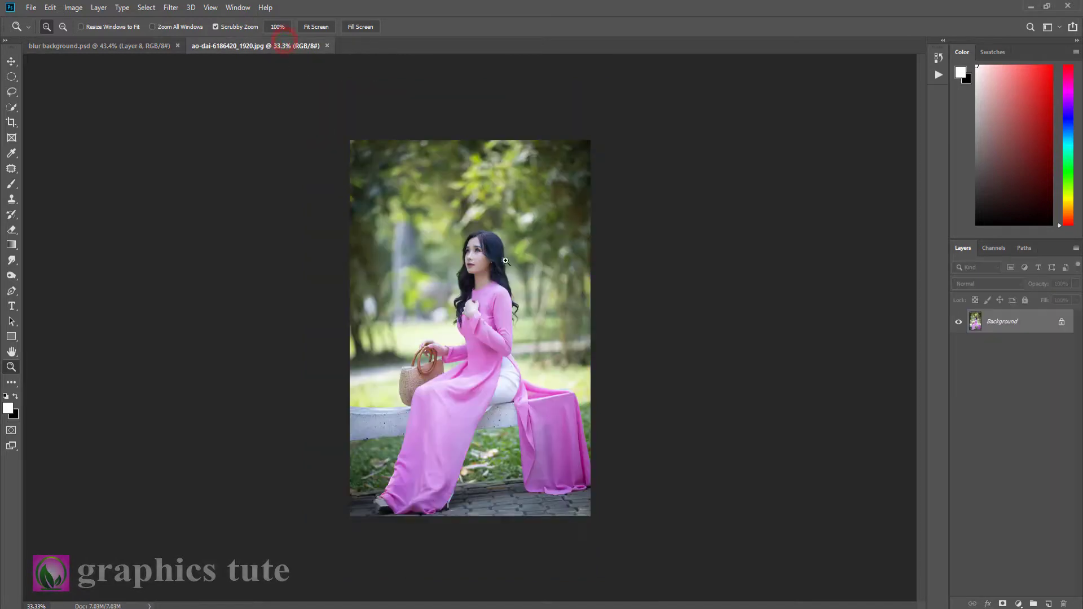
Step: Preview the finished blur background.psd edit, then return to the ao-dai-6186420_1920.jpg photo
left_click(160, 46)
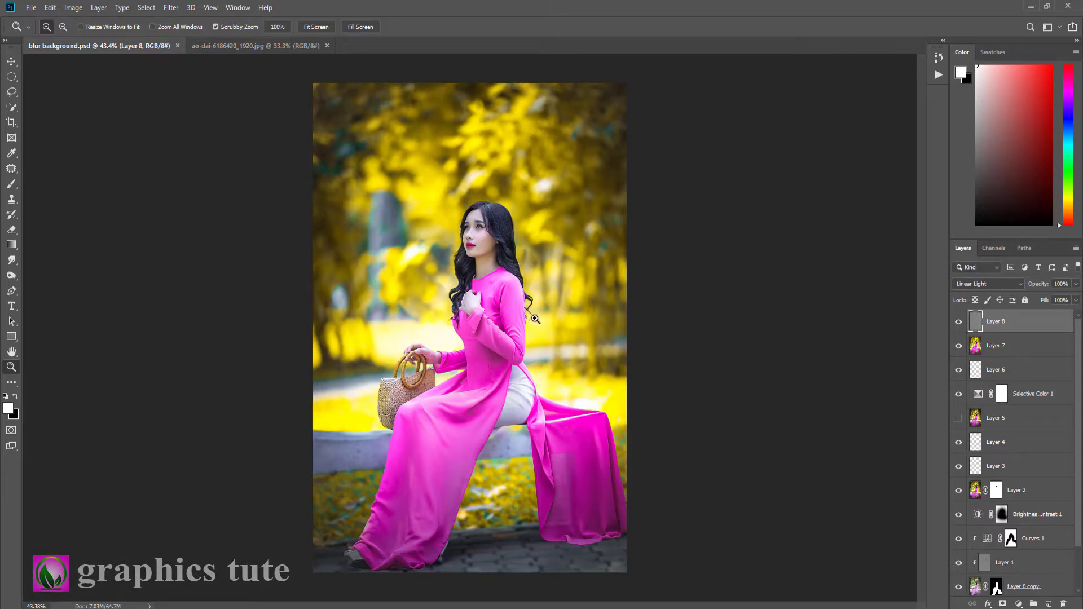
left_click_drag(548, 288, 399, 200)
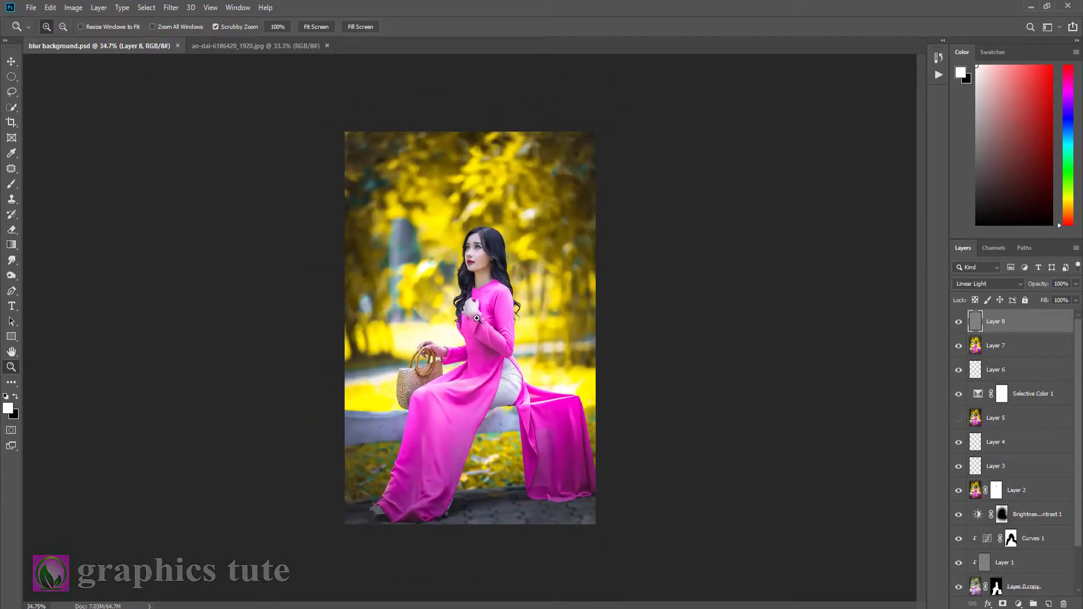
mouse_move(490, 276)
left_mouse_down()
mouse_move(513, 302)
mouse_move(494, 301)
left_mouse_up()
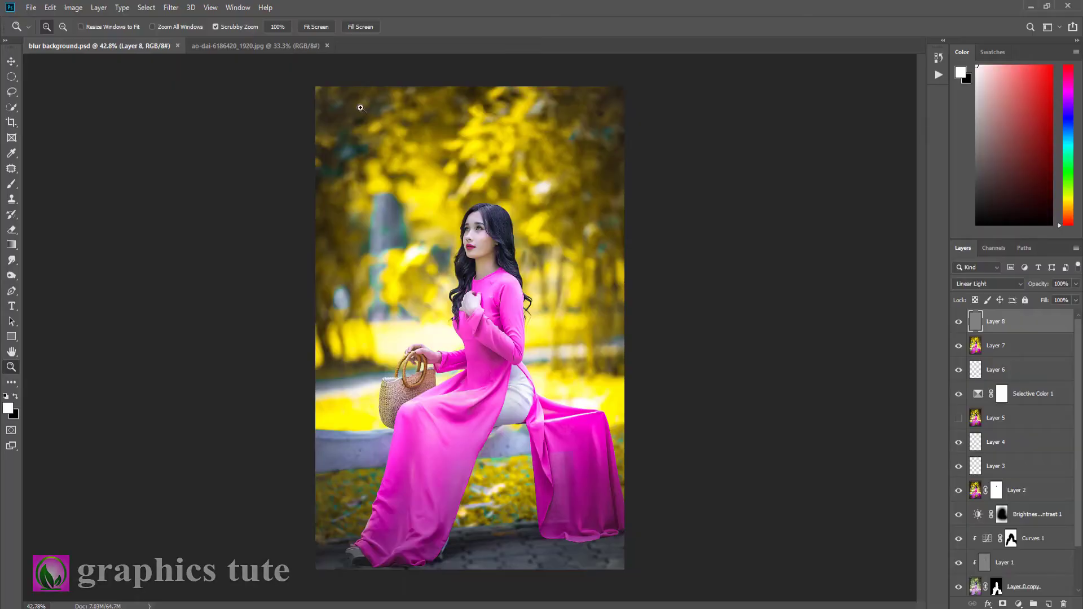
left_click(286, 45)
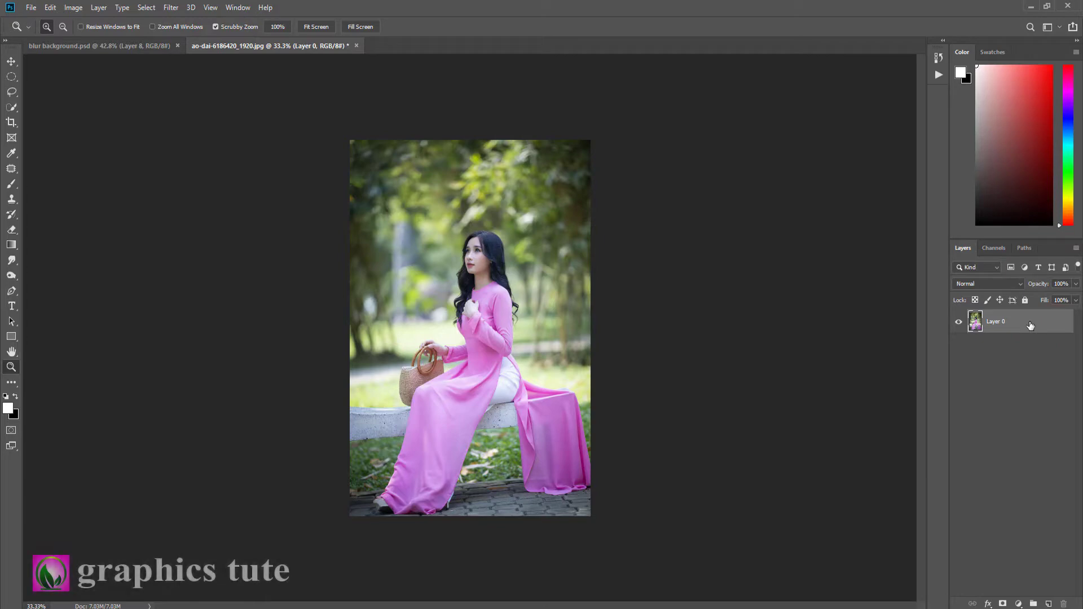
Step: Zoom in on the woman and start a Pen path along her shoe's edge
left_click_drag(471, 286, 535, 342)
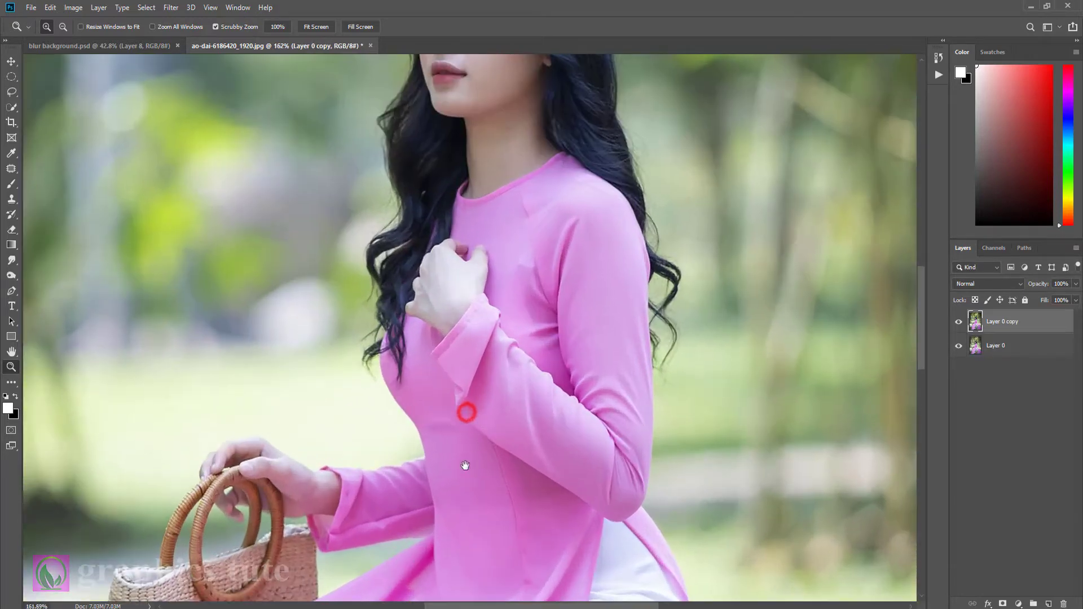
left_click_drag(535, 342, 432, 175)
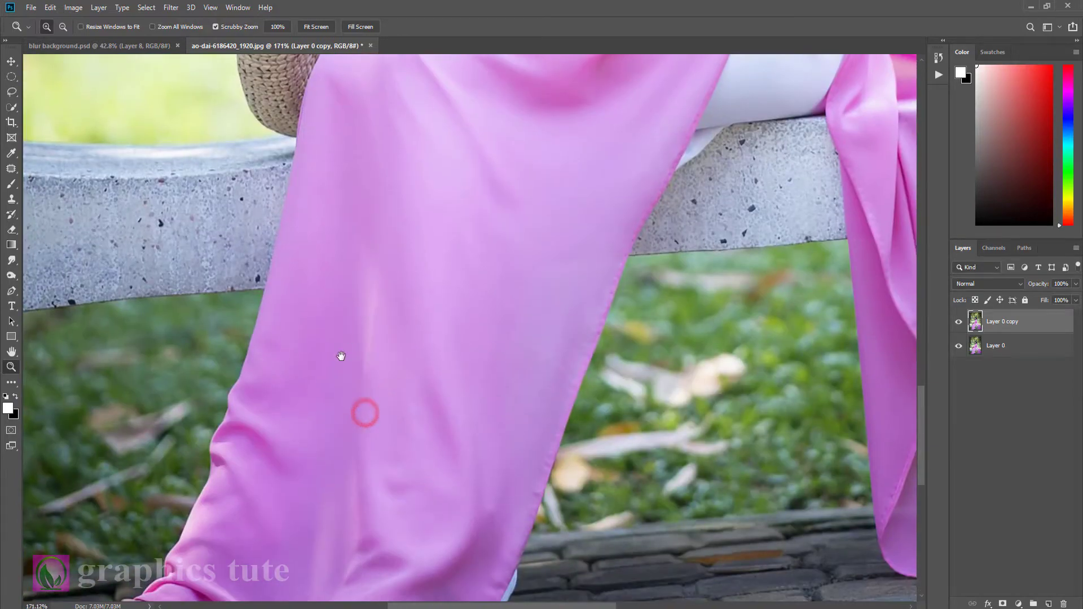
left_click_drag(340, 355, 352, 221)
key("p")
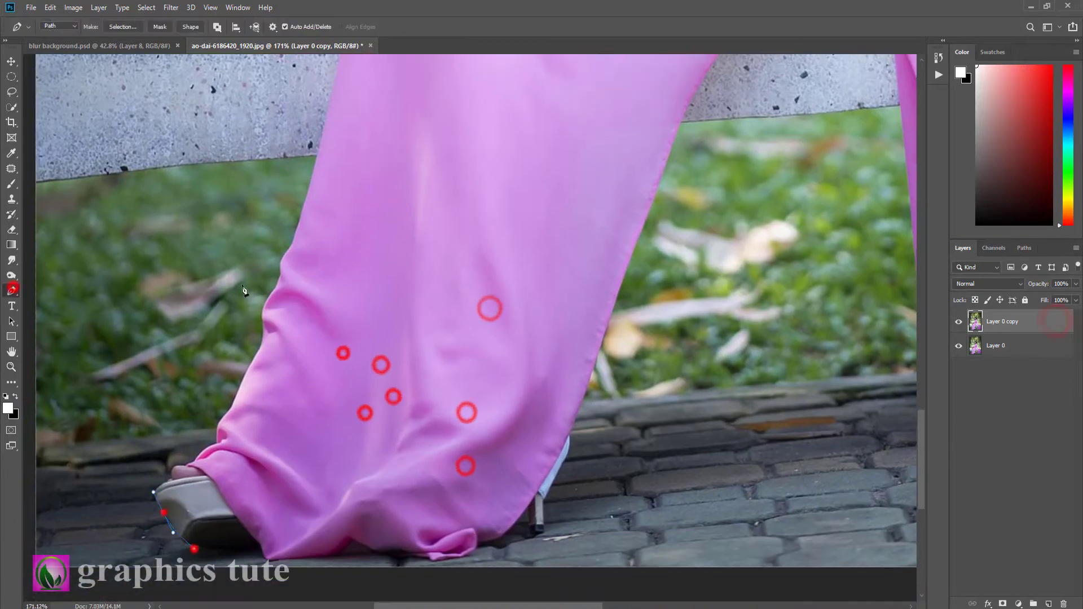
left_click(194, 547)
left_click(163, 512)
left_click(168, 482)
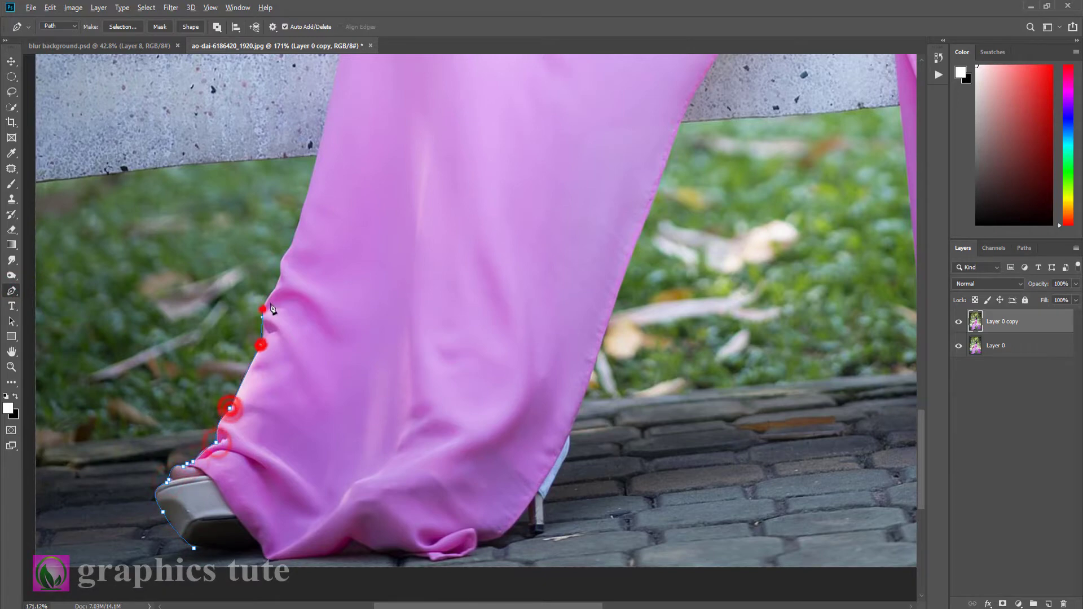
scroll(293, 250, "up", 5)
scroll(288, 243, "up", 5)
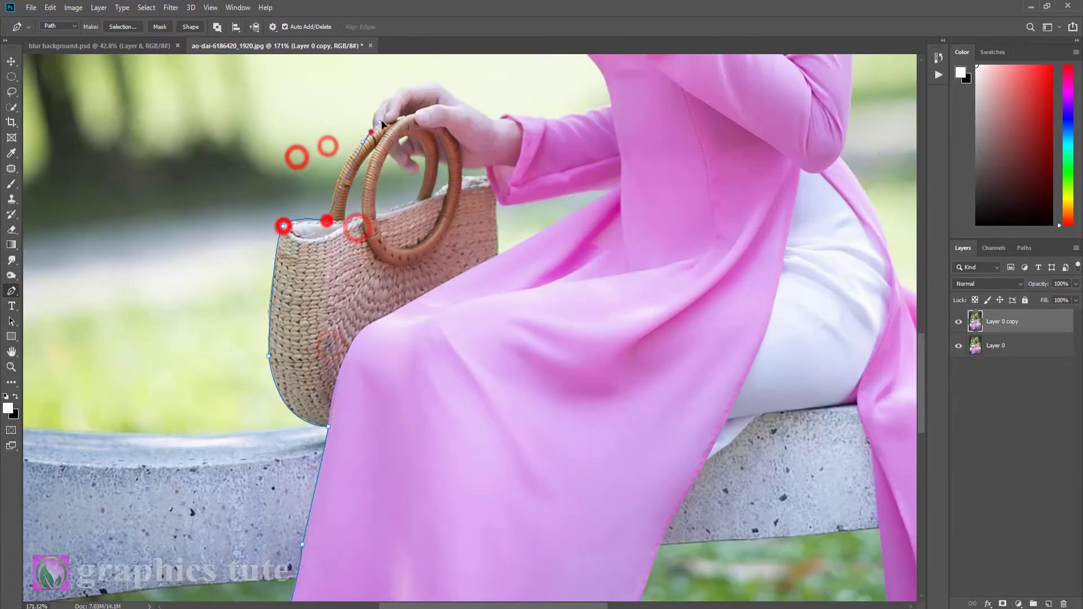
scroll(490, 124, "up", 5)
Step: Continue the path up the sleeve and arm and around her hair and head
left_click(471, 314)
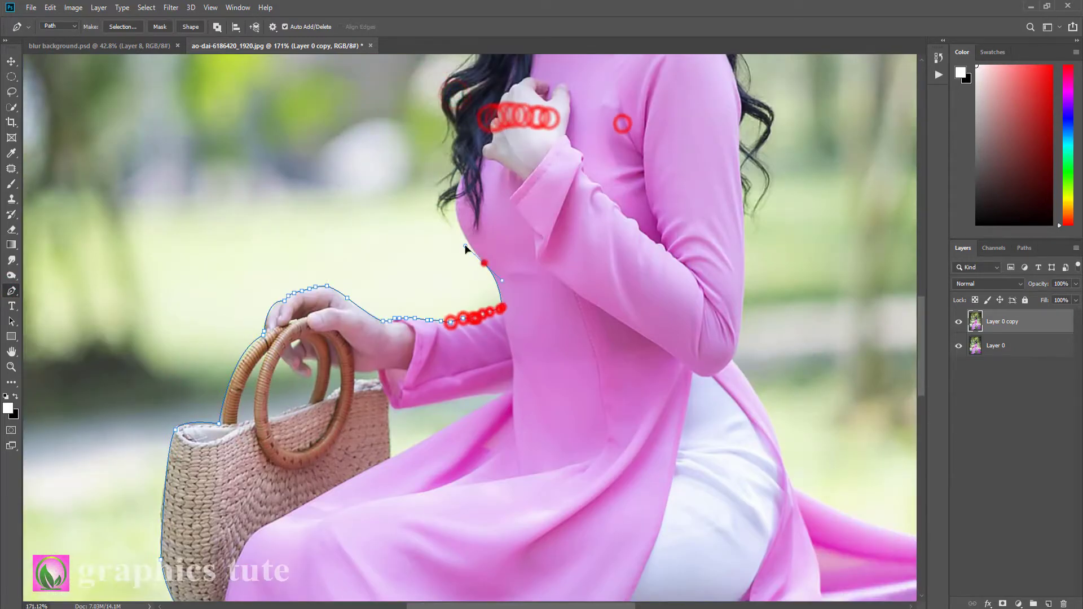
left_click(450, 188)
scroll(450, 188, "up", 5)
left_click_drag(378, 329, 420, 322)
scroll(449, 170, "up", 5)
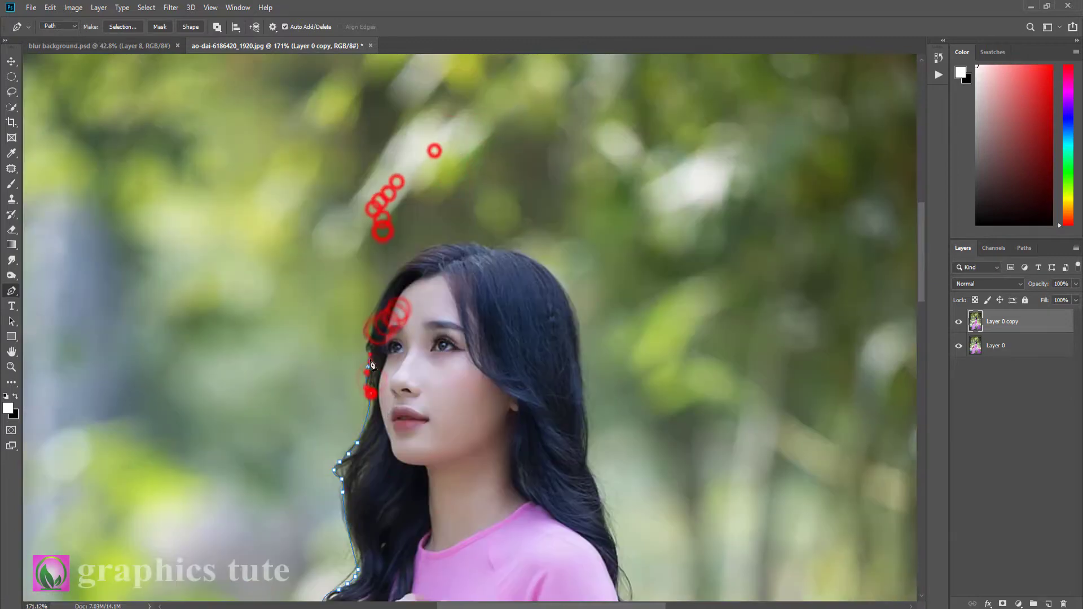
left_click(367, 373)
left_click(368, 338)
left_click(407, 265)
left_click_drag(498, 247, 555, 270)
scroll(587, 460, "down", 5)
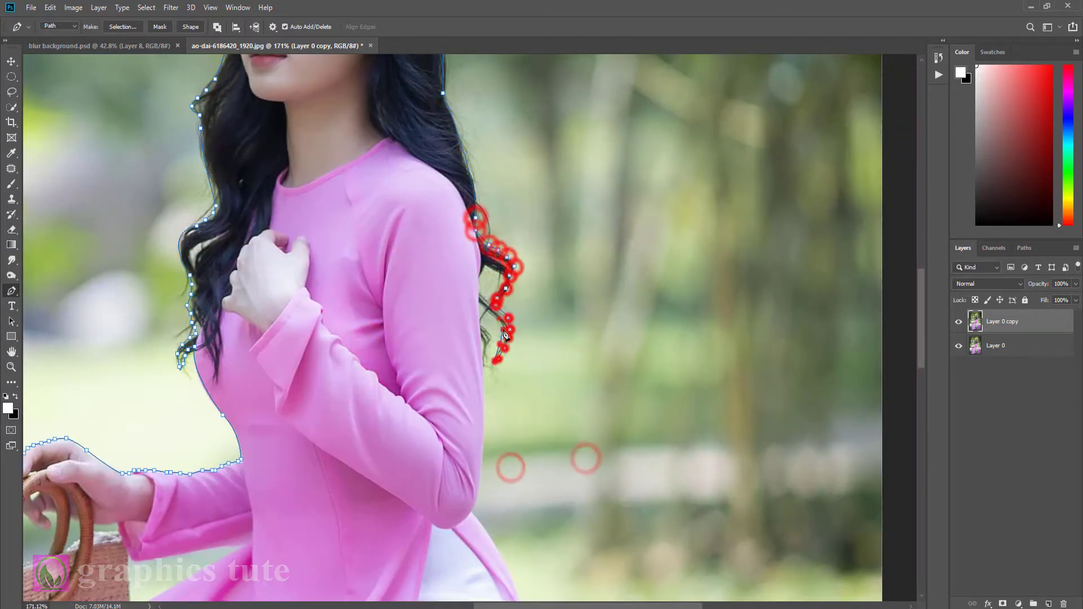
scroll(494, 316, "down", 5)
Step: Trace the path down the hair on her back to the skirt's right edge
left_click(515, 229)
left_click(572, 351)
left_click_drag(686, 406, 724, 406)
scroll(694, 410, "down", 5)
left_click(638, 212)
scroll(658, 235, "down", 3)
left_click_drag(684, 330, 692, 368)
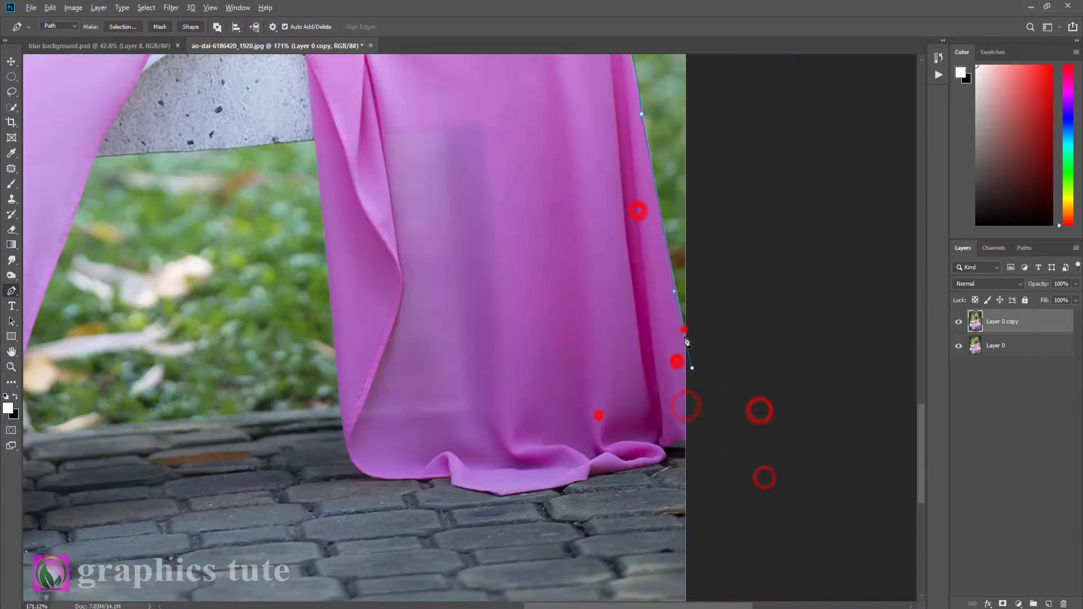
Step: Finish the path around both skirt panels and the hem, closing the outline
scroll(354, 458, "left", 5)
left_click(618, 282)
left_click(602, 115)
left_click(382, 130)
left_click(339, 260)
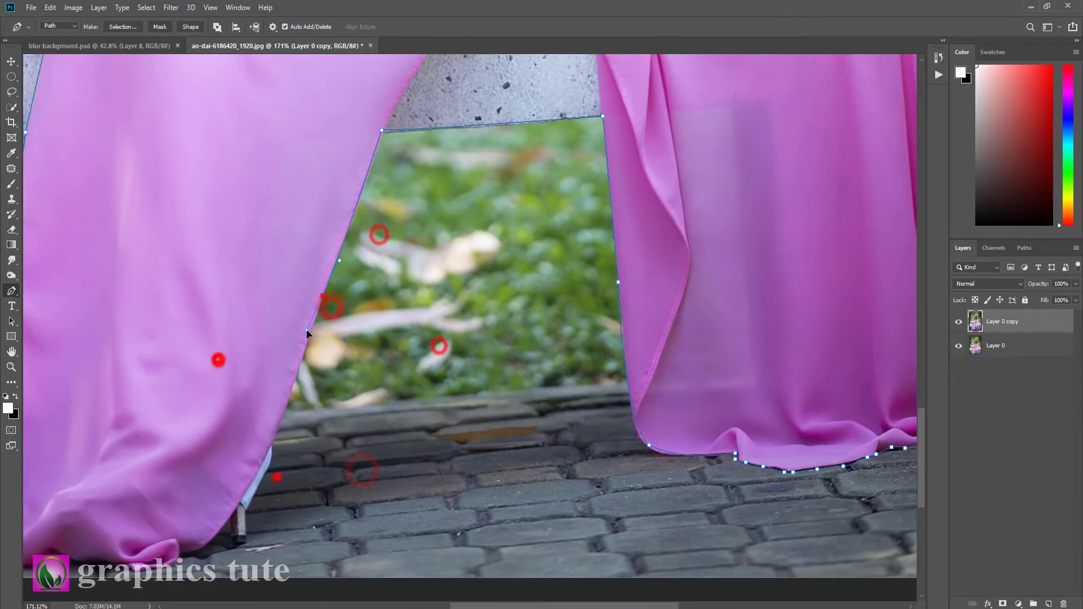
scroll(250, 512, "down", 3)
left_click(268, 442)
scroll(268, 442, "left", 3)
left_click(327, 438)
Step: Fit the photo to the window and convert the traced path into a selection
key("ctrl+0")
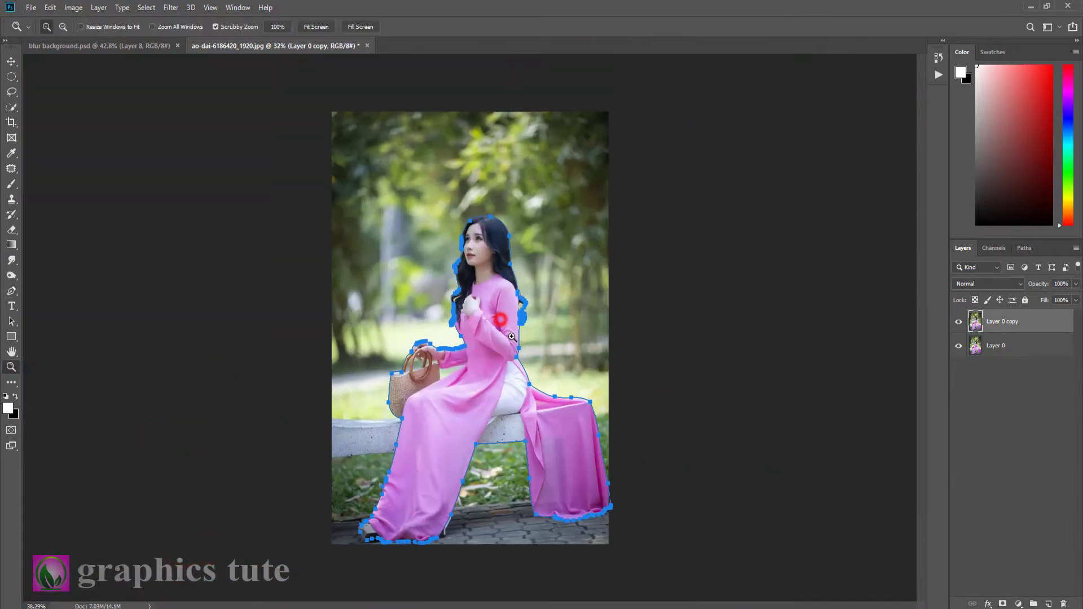
key("z")
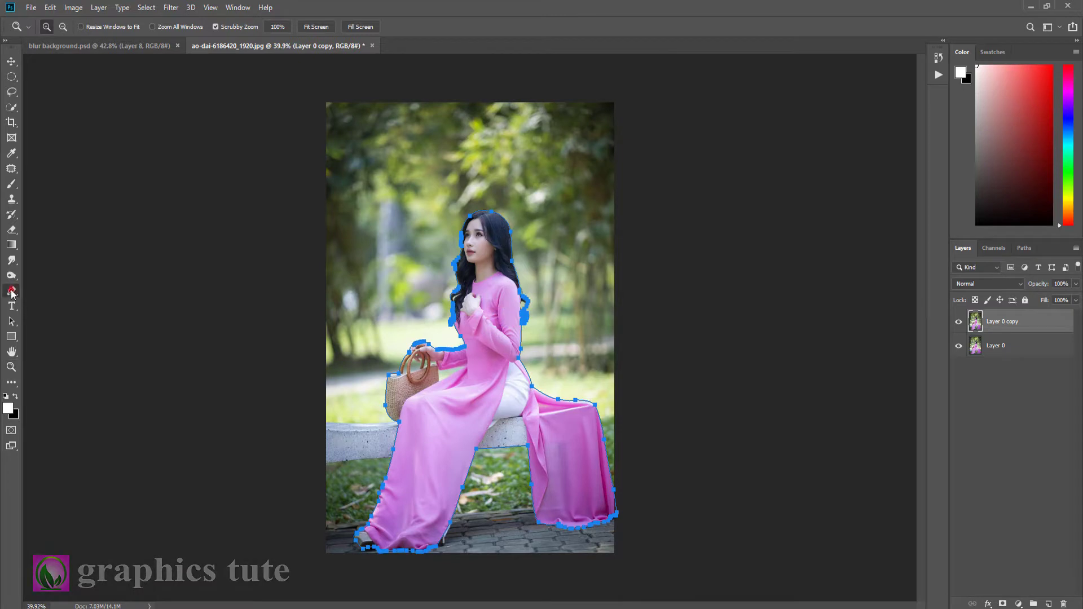
right_click(486, 271)
left_click(516, 302)
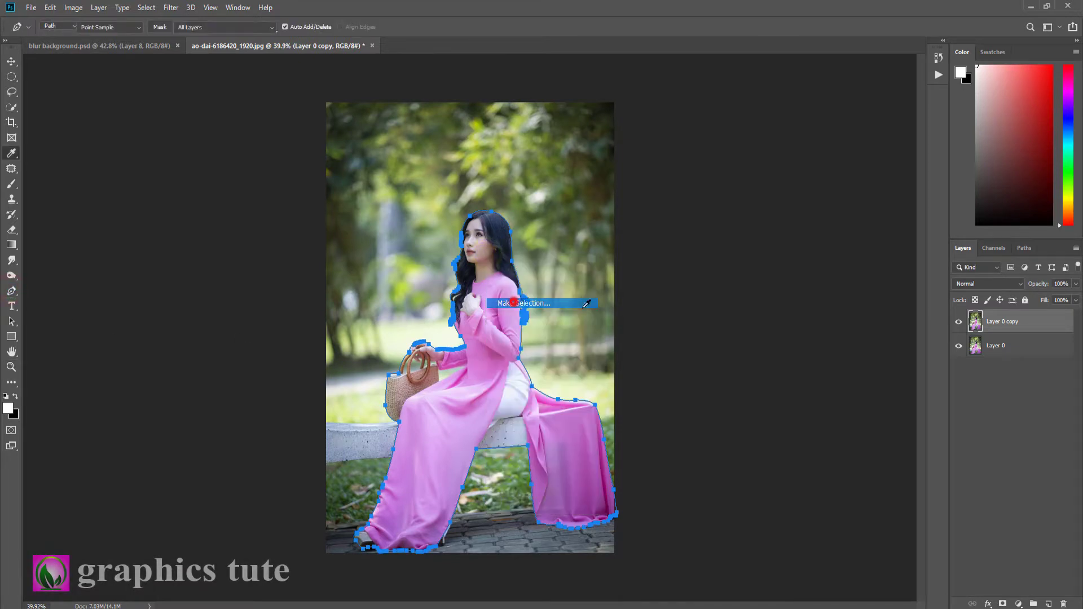
left_click(603, 167)
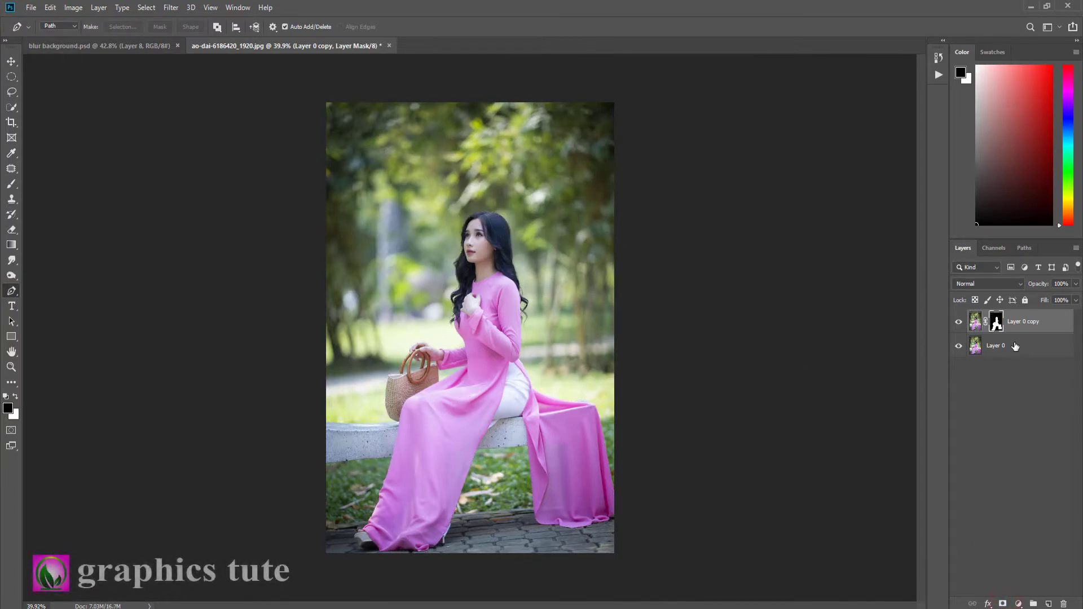
Step: Hide the original Layer 0, zoom onto the bag handle, and select the handle-gap path
left_click(1015, 344)
left_click(960, 346)
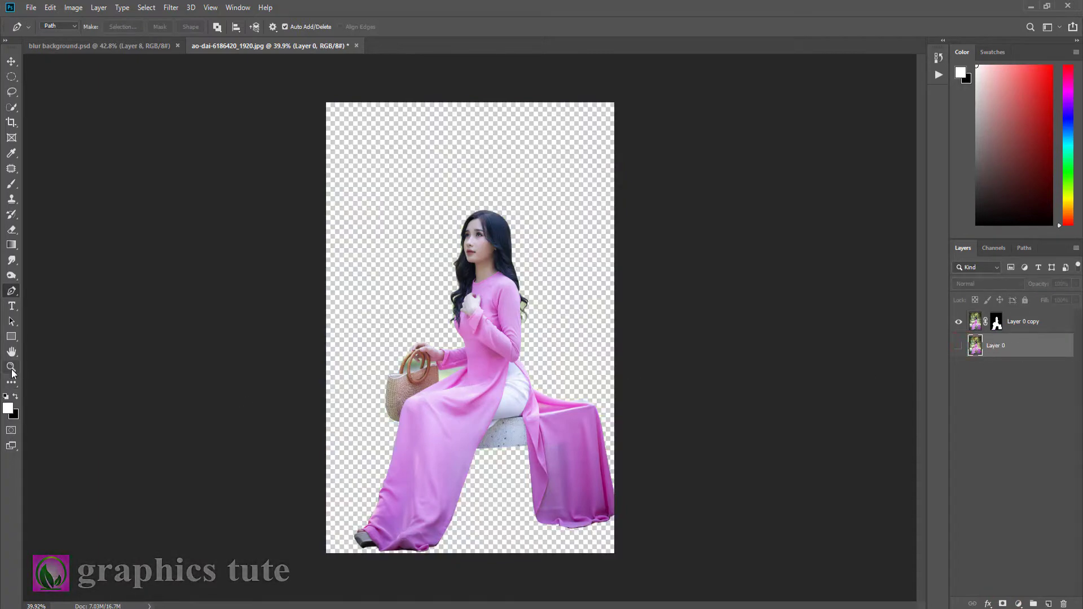
left_click_drag(460, 367, 501, 387)
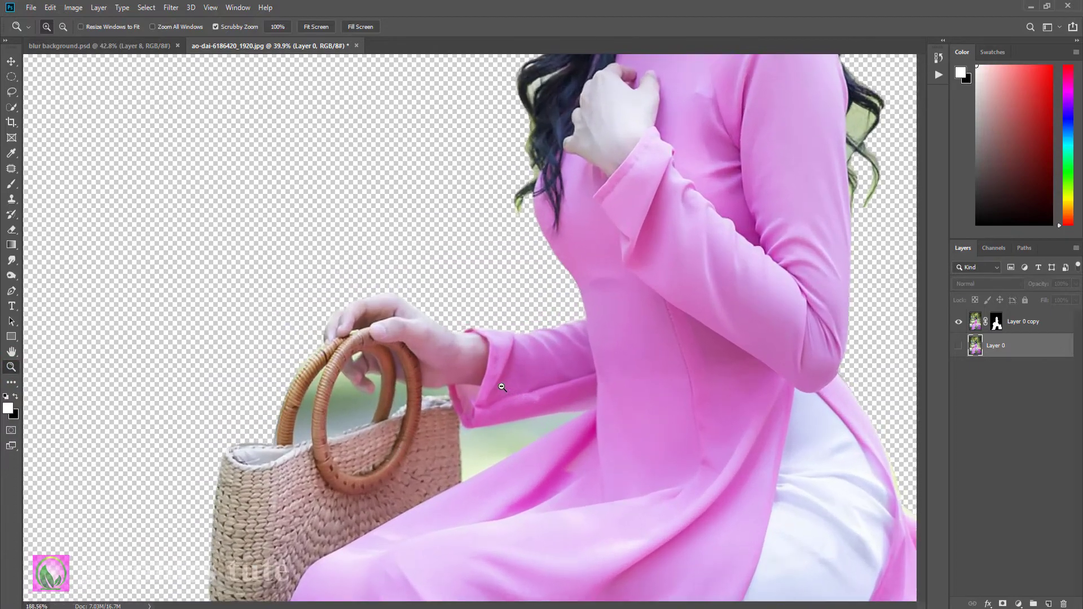
left_click_drag(499, 496, 734, 583)
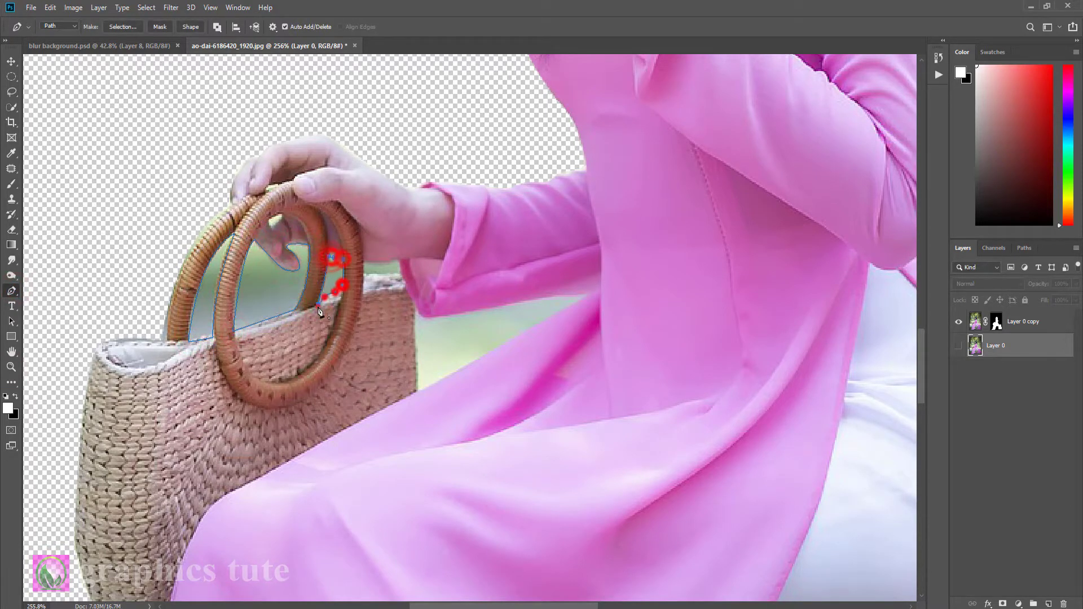
key("ctrl+Return")
Step: Fill the handle-gap selection with black on Layer 0 copy's mask, then deselect
left_click(996, 321)
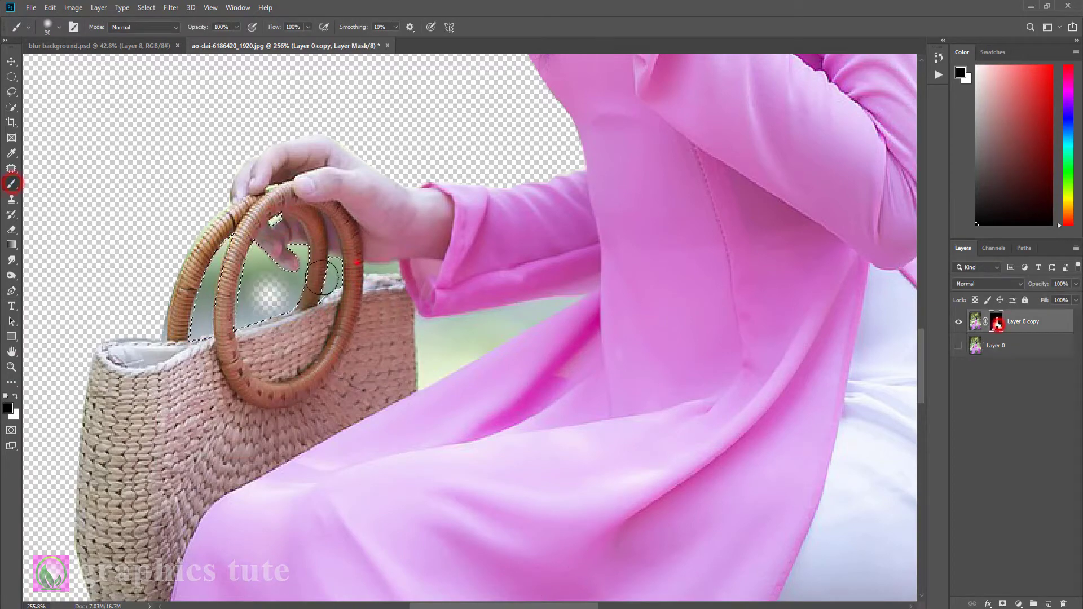
key("x")
key("alt+BackSpace")
key("ctrl+d")
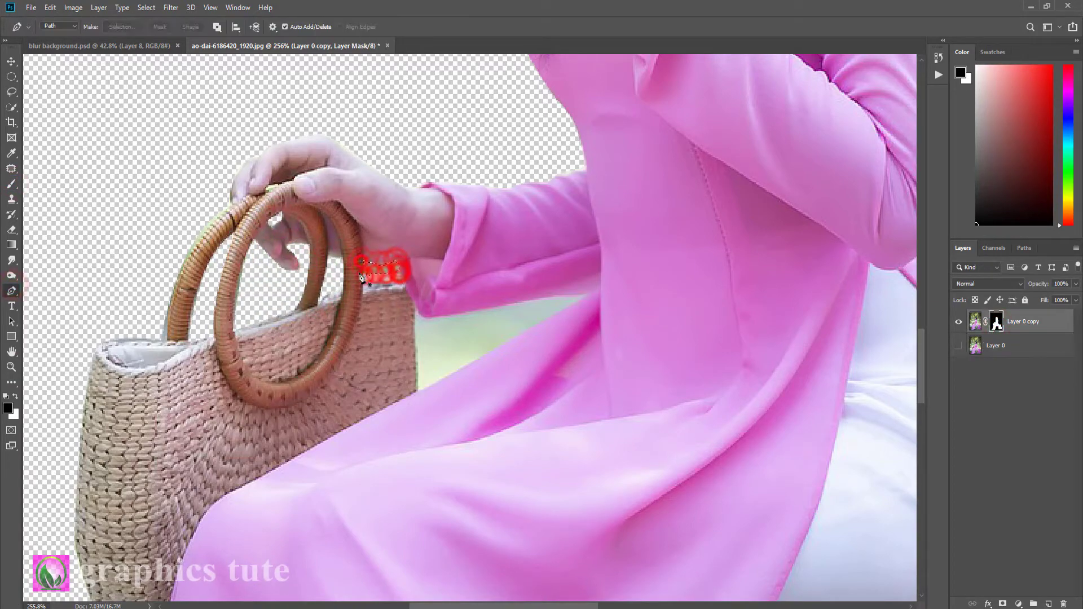
Step: Trace a Pen path around the leftover background beside the sleeve, arm and hair
scroll(361, 276, "down", 5)
scroll(423, 319, "up", 6)
left_click(255, 326)
left_click(256, 219)
left_click_drag(327, 224, 364, 215)
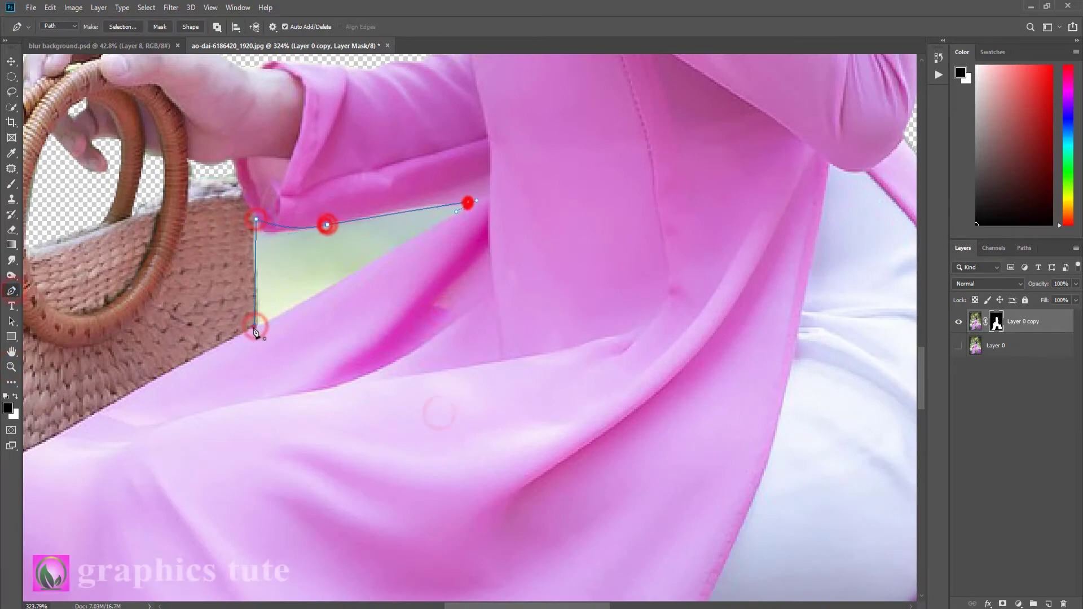
left_click_drag(255, 332, 451, 507)
left_click(609, 226)
left_click(624, 231)
left_click(637, 240)
left_click_drag(615, 293, 659, 271)
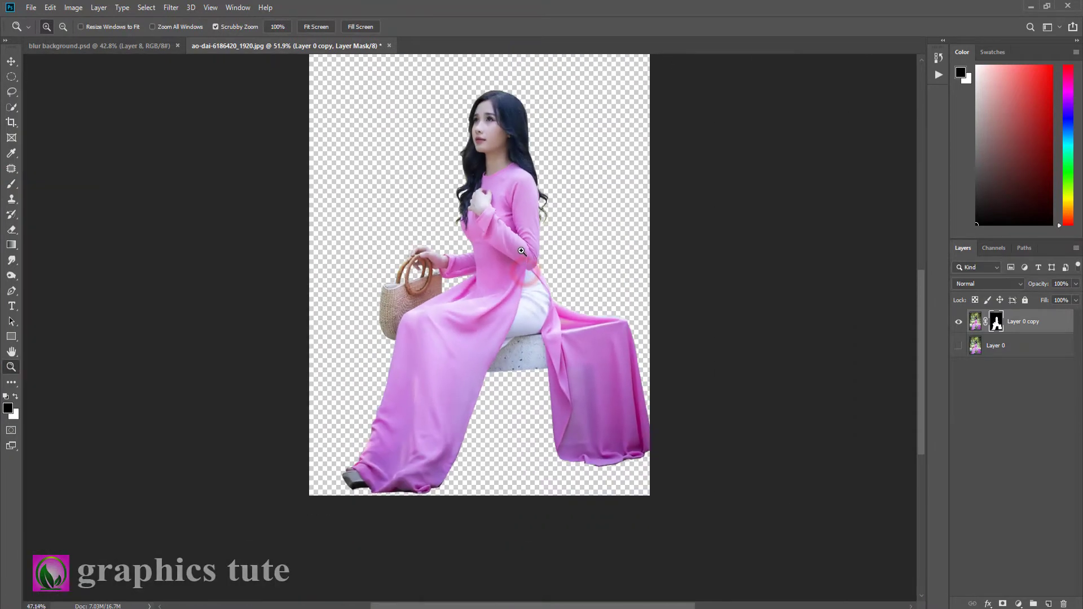
left_click(530, 269)
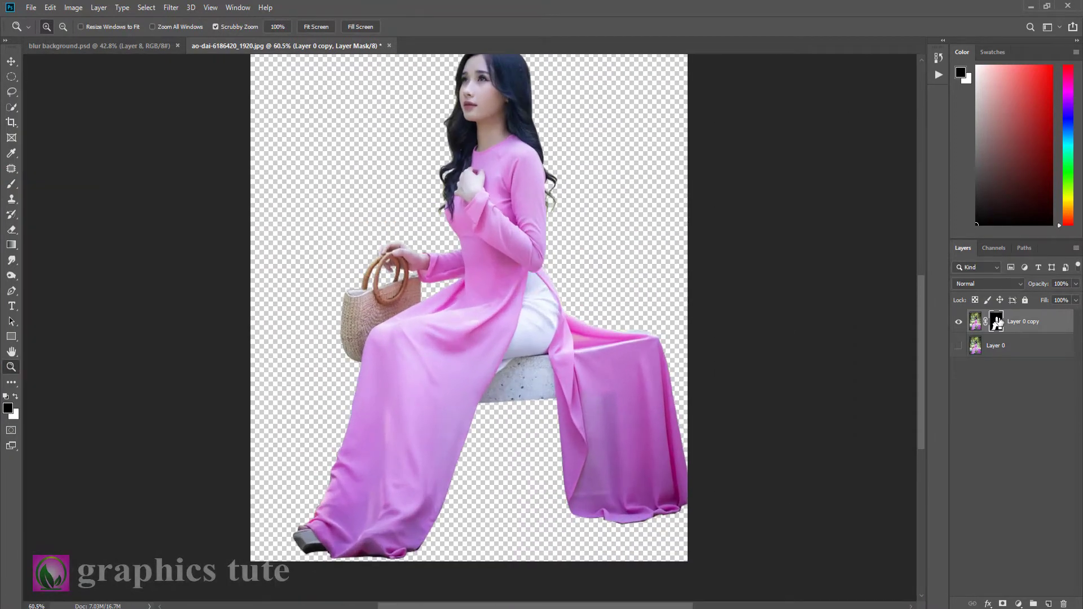
Step: Refine Layer 0 copy's mask in Select and Mask with Radius 1 px and Smooth 3
right_click(998, 322)
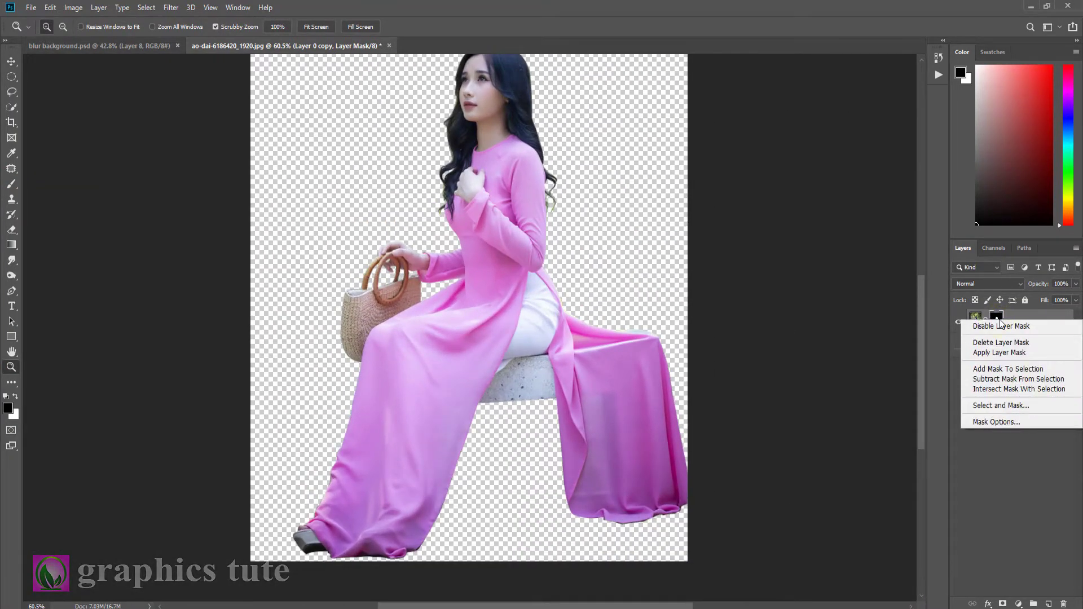
left_click(994, 404)
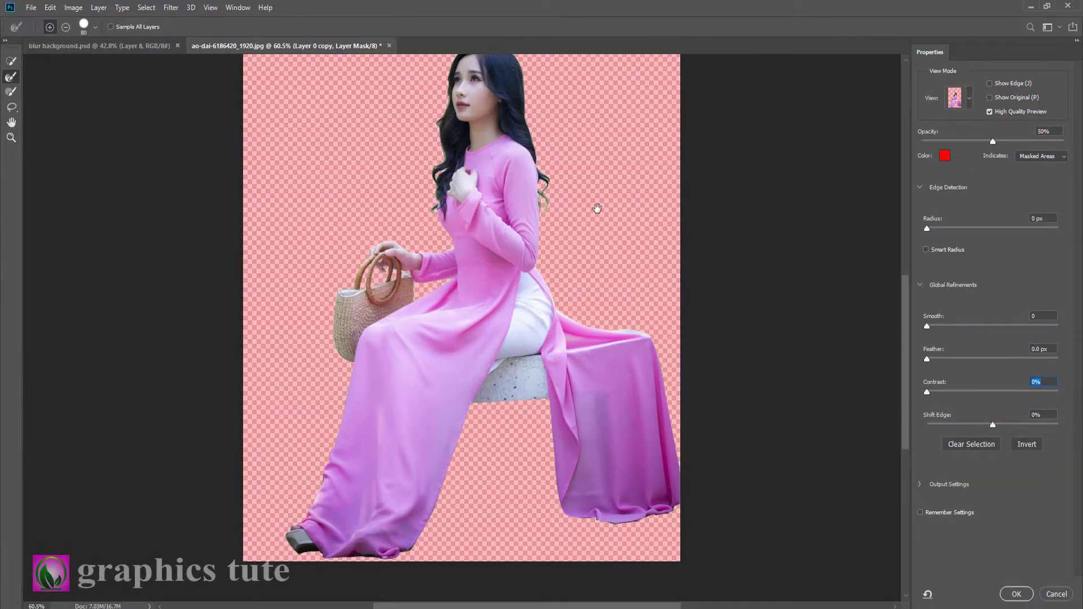
left_click_drag(601, 204, 607, 244)
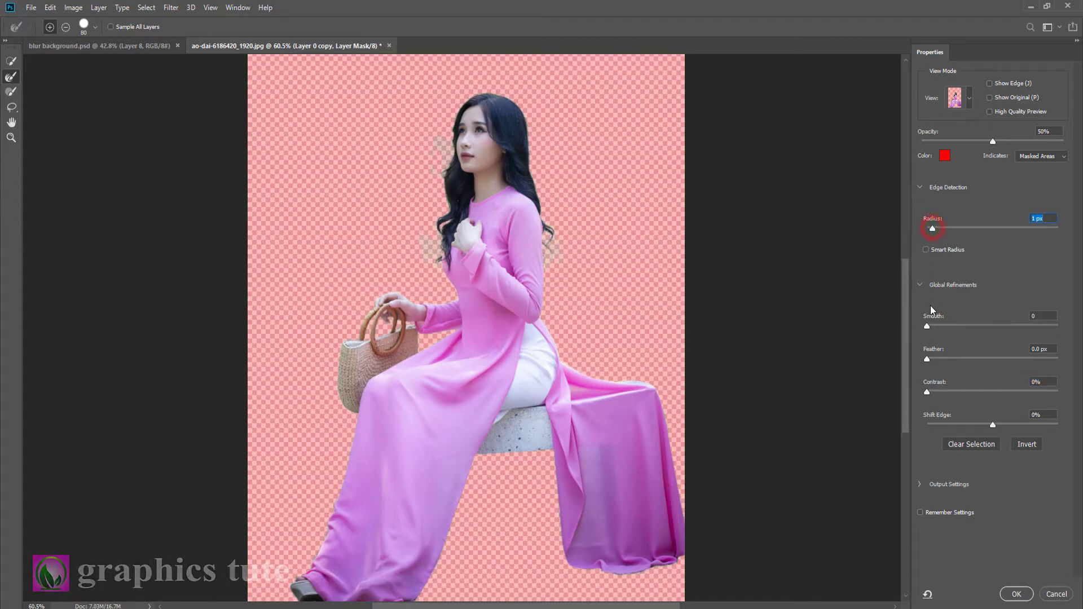
left_click(932, 327)
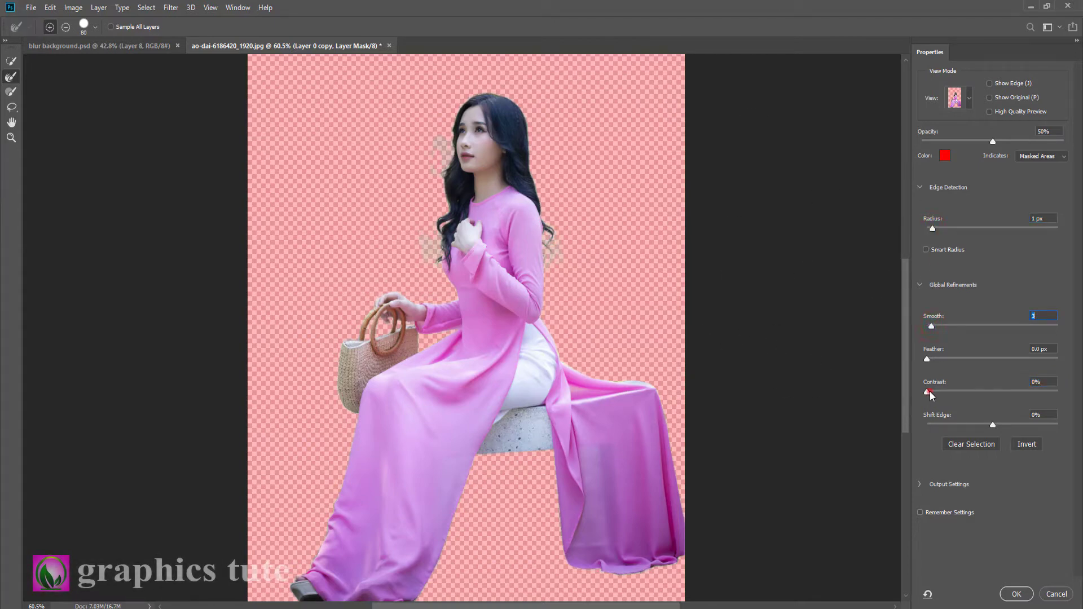
left_click(1015, 593)
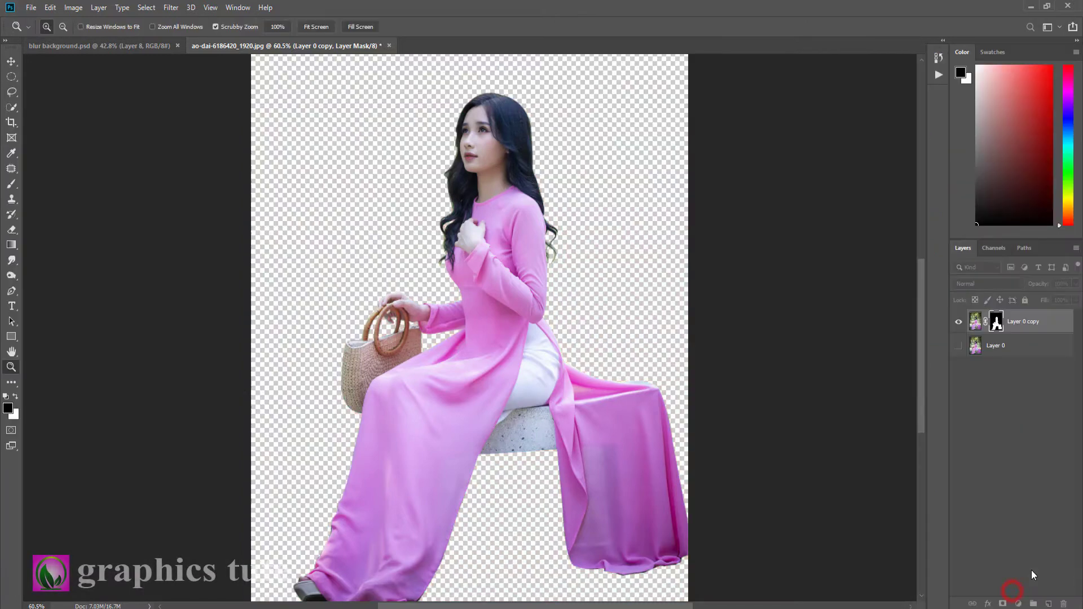
left_click(399, 291, "alt")
Step: Make the original Layer 0 visible again to restore the park background
left_click(994, 345)
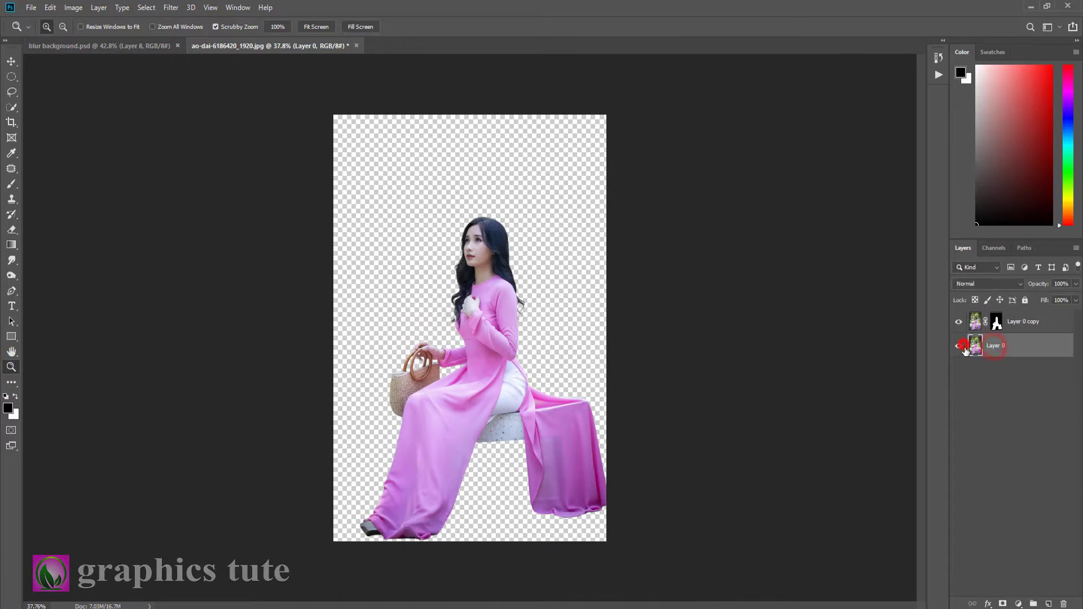
left_click(959, 346)
left_click_drag(507, 318, 516, 307)
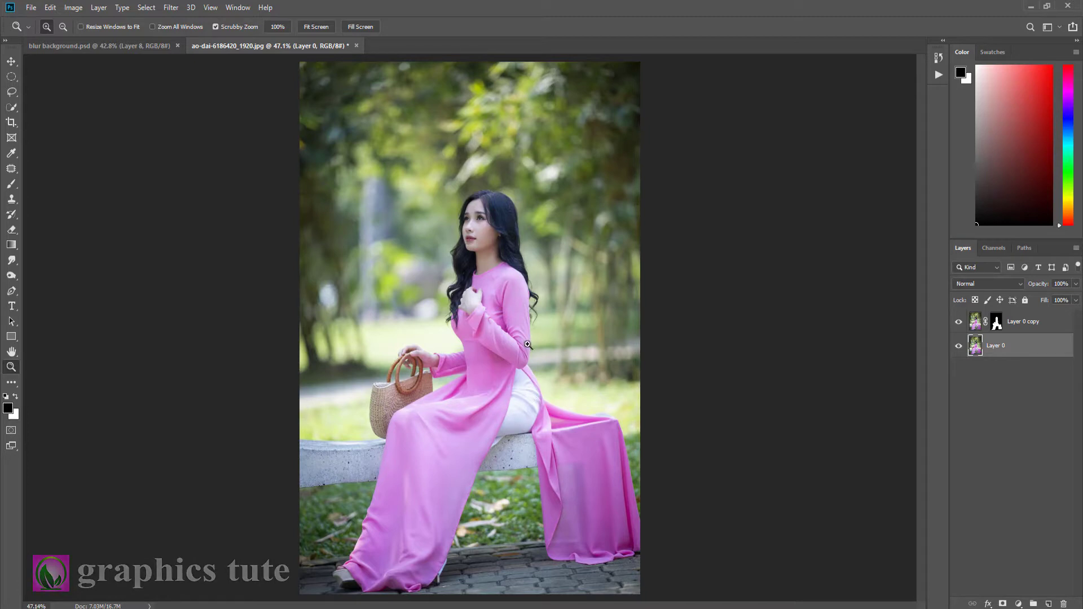
Step: Load the woman's mask as a selection and expand it by 5 pixels
left_click(995, 326)
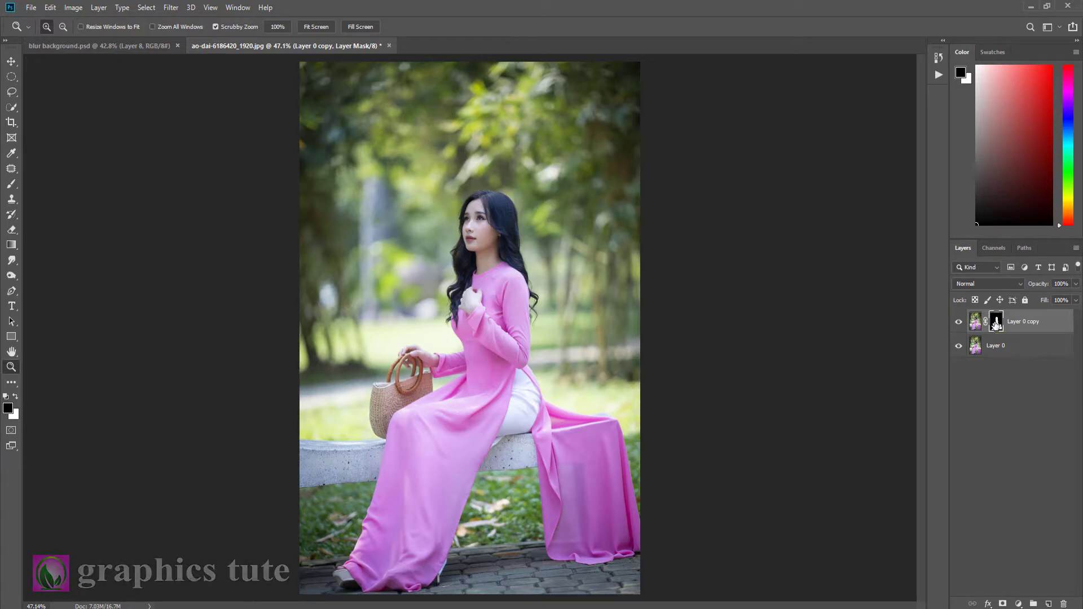
left_click(996, 325, "ctrl")
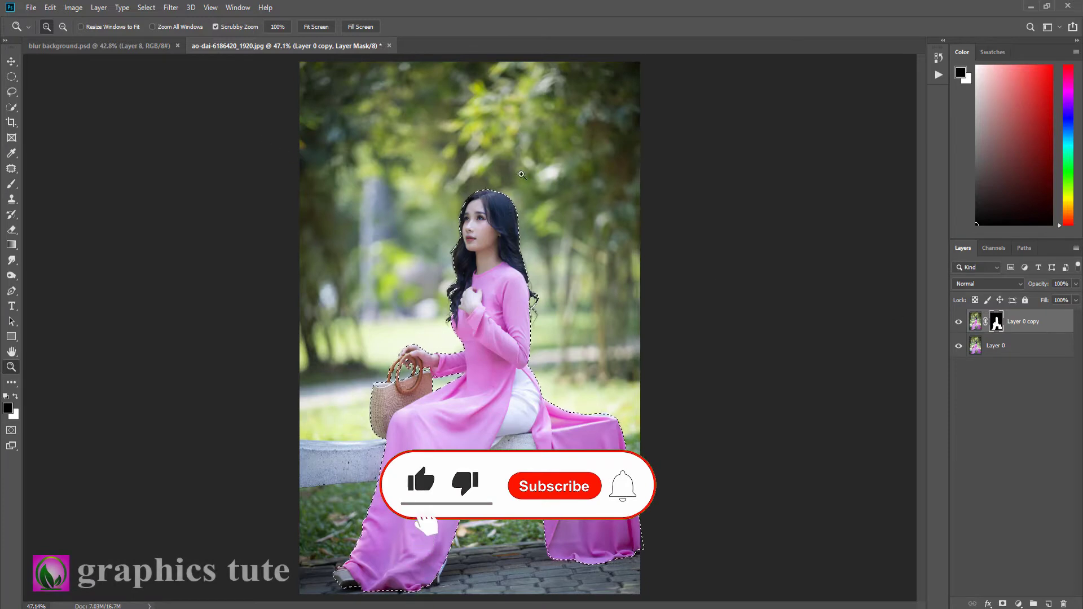
left_click(974, 321)
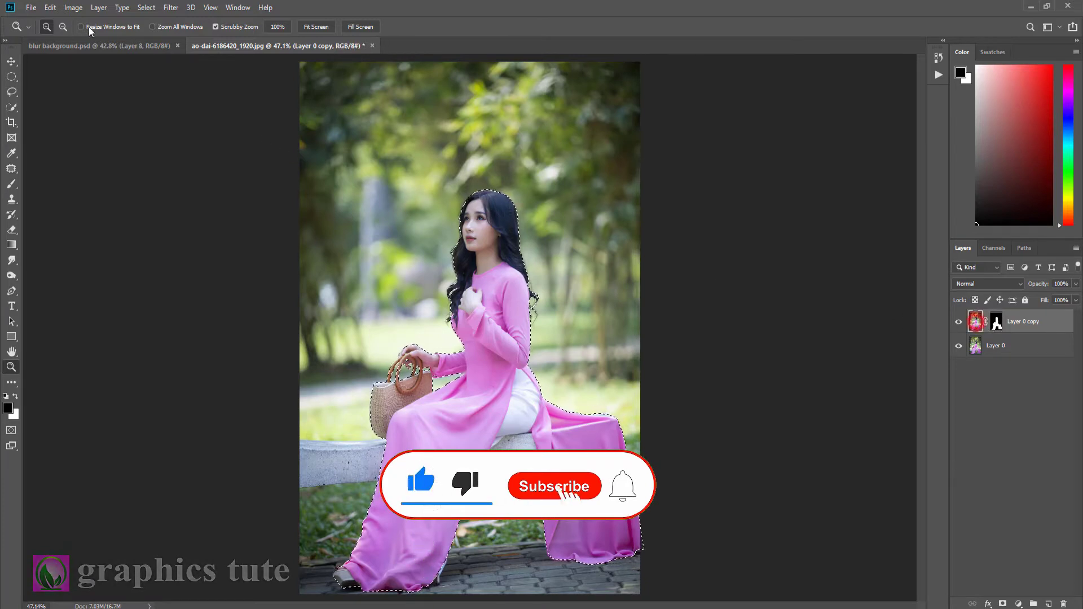
left_click(150, 10)
mouse_move(156, 174)
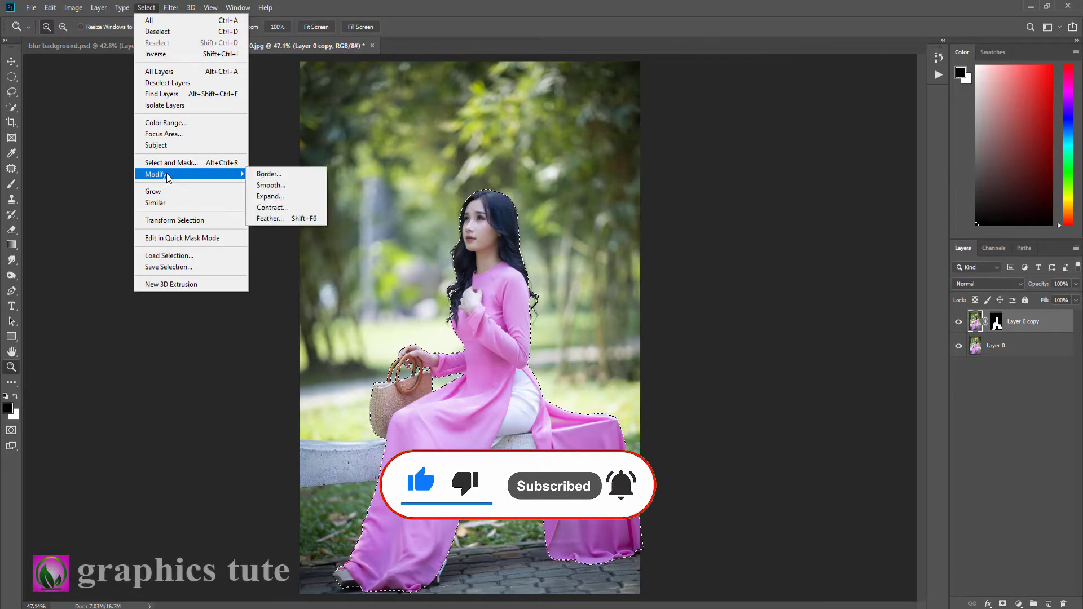
left_click(265, 197)
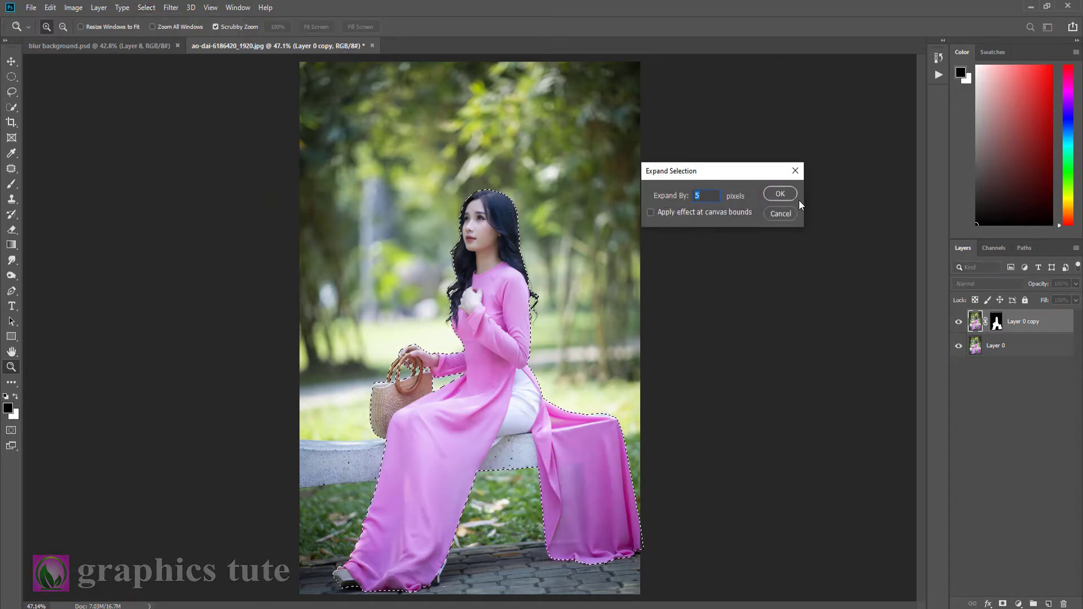
left_click(779, 193)
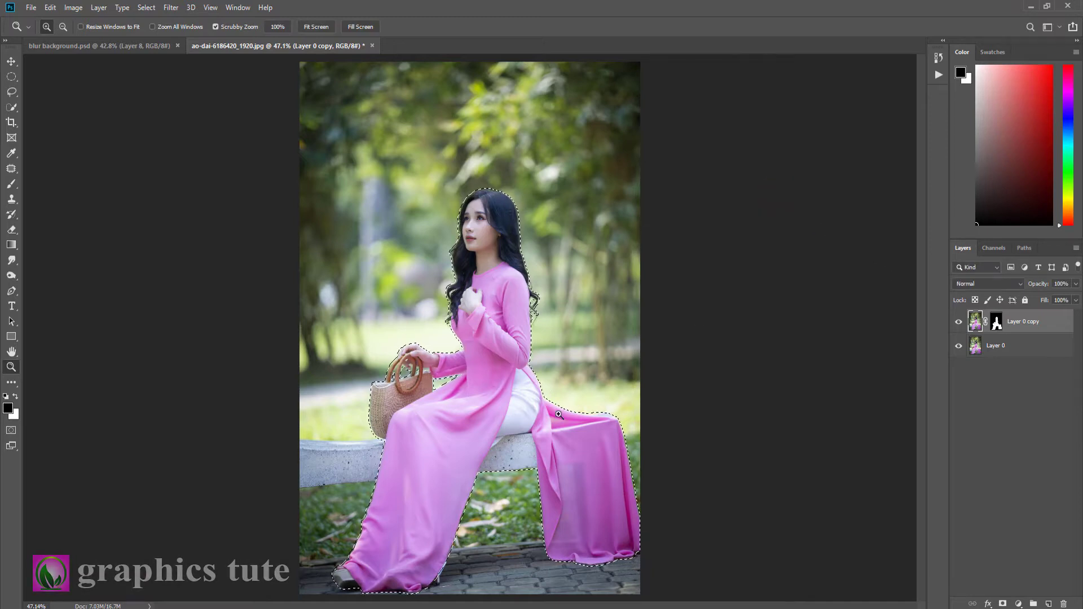
Step: Permanently apply Layer 0 copy's mask and make the original Layer 0 active
right_click(997, 323)
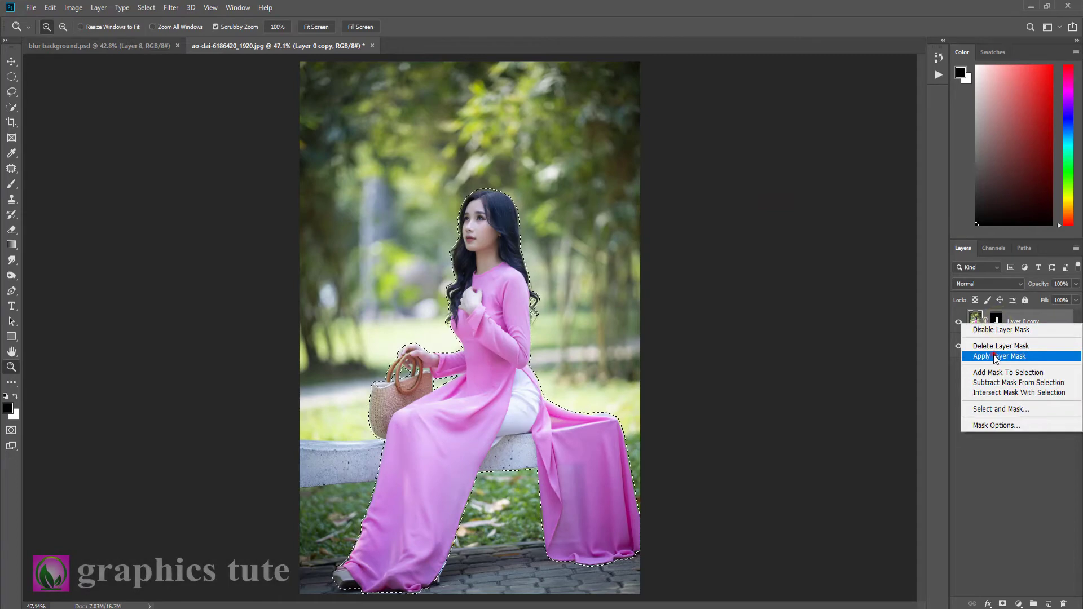
left_click(995, 356)
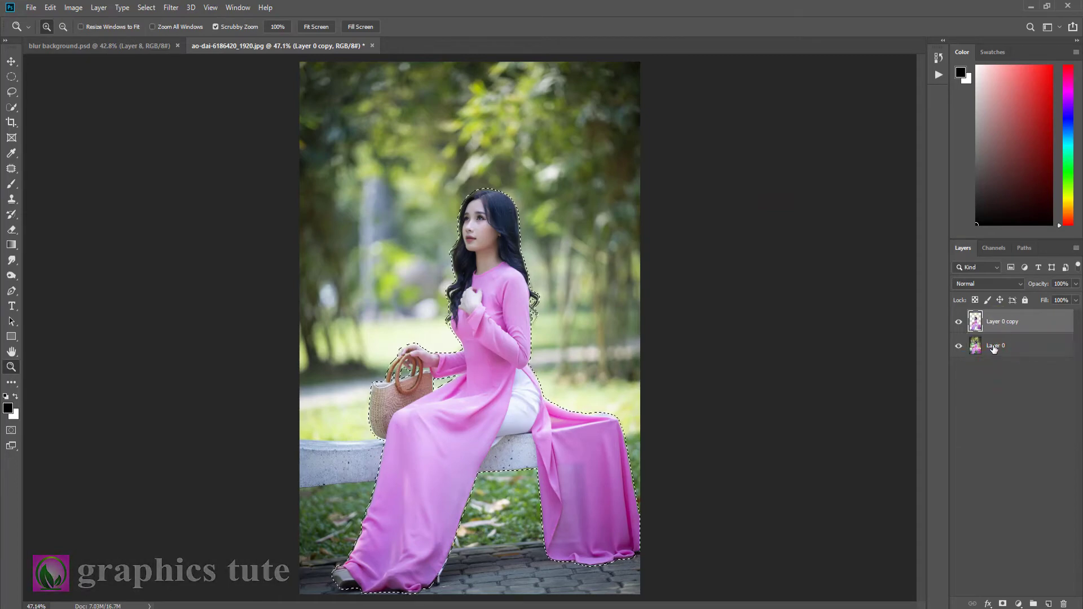
left_click(995, 348)
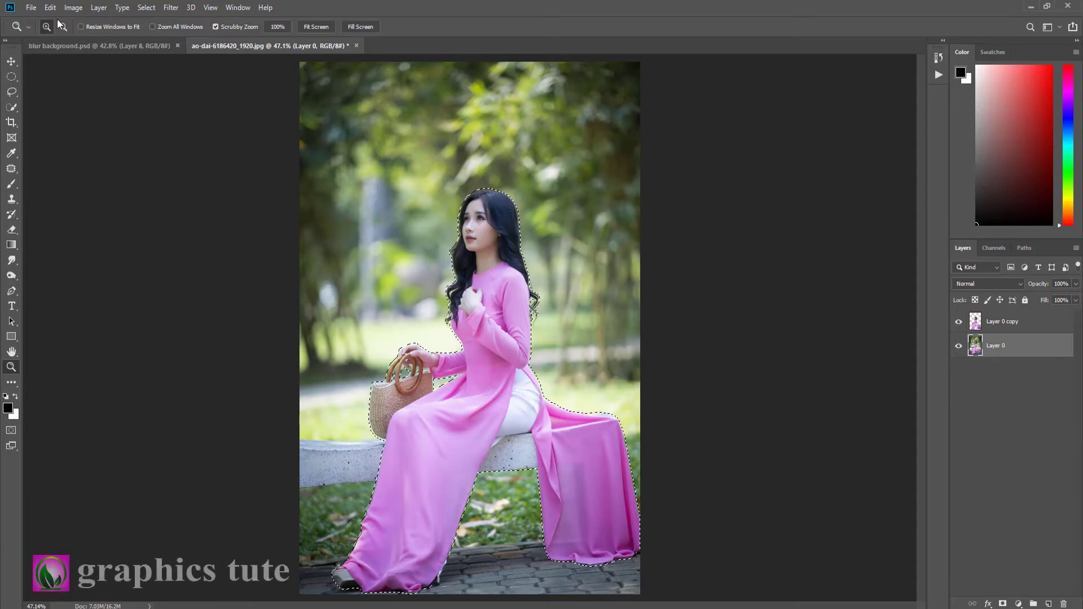
left_click(72, 8)
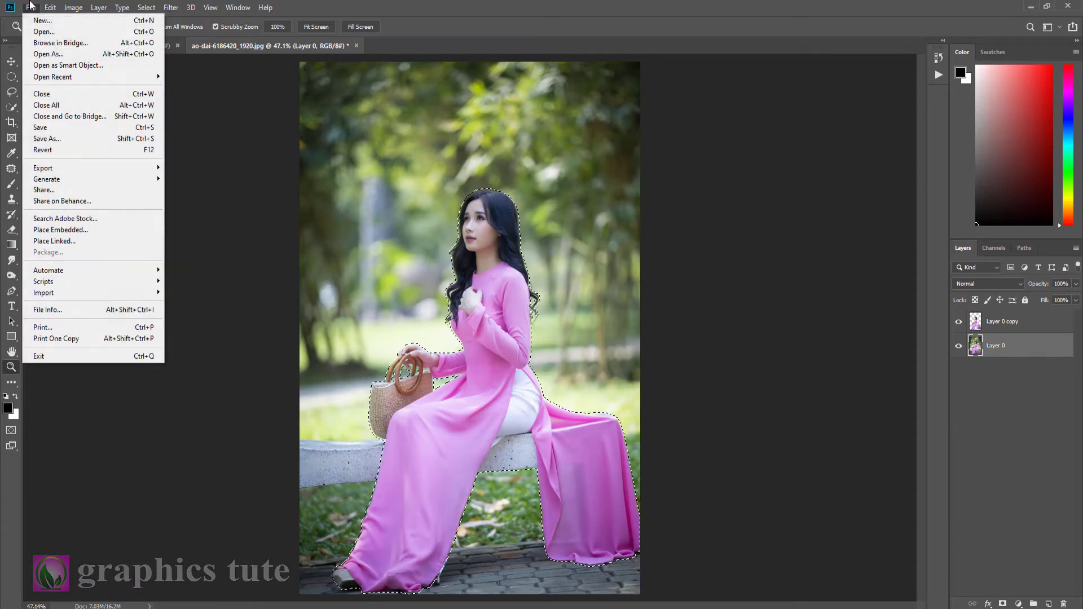
Step: Run Content-Aware Fill on the woman's area, outputting to a new layer
left_click(50, 9)
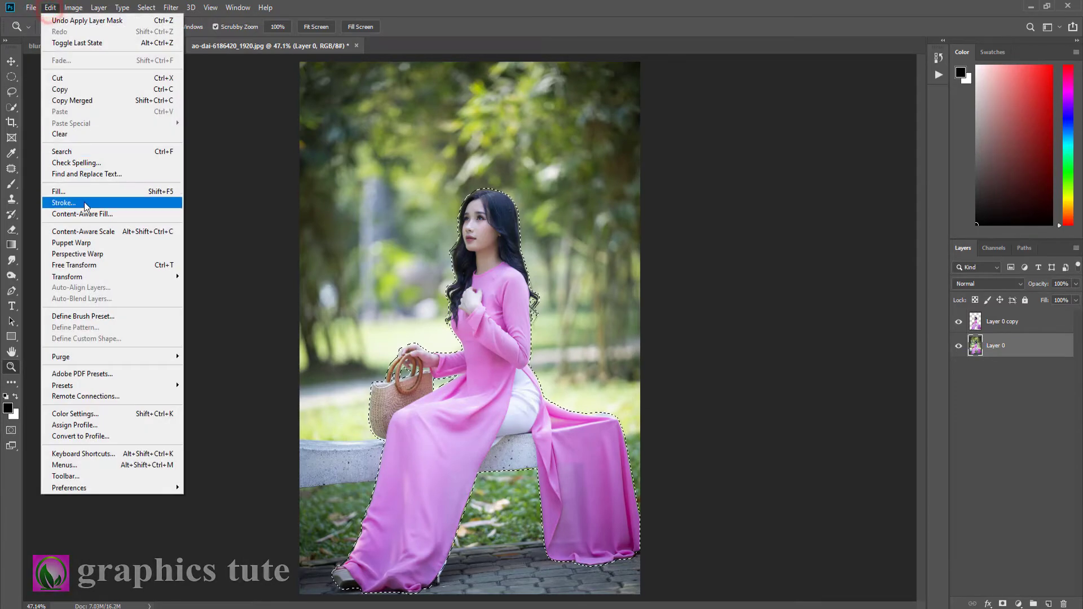
left_click(119, 216)
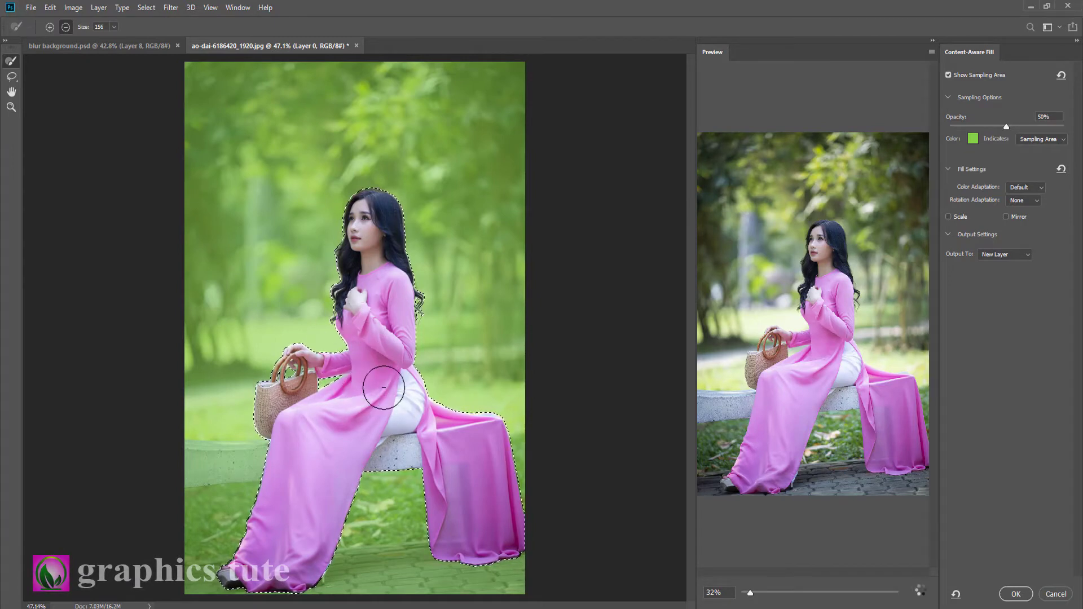
scroll(813, 314, "up", 5)
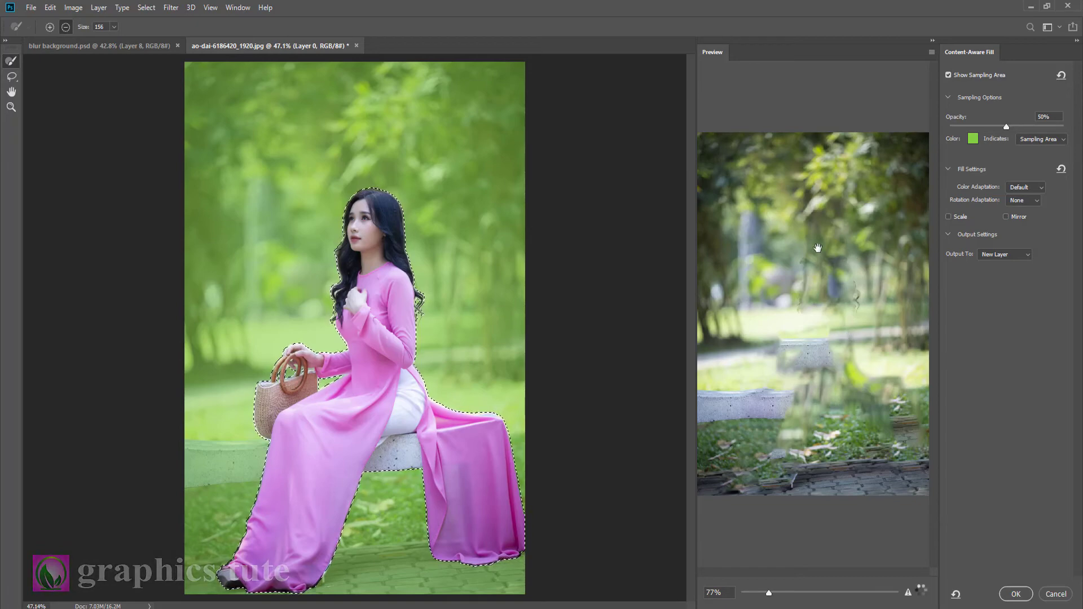
left_click(1015, 594)
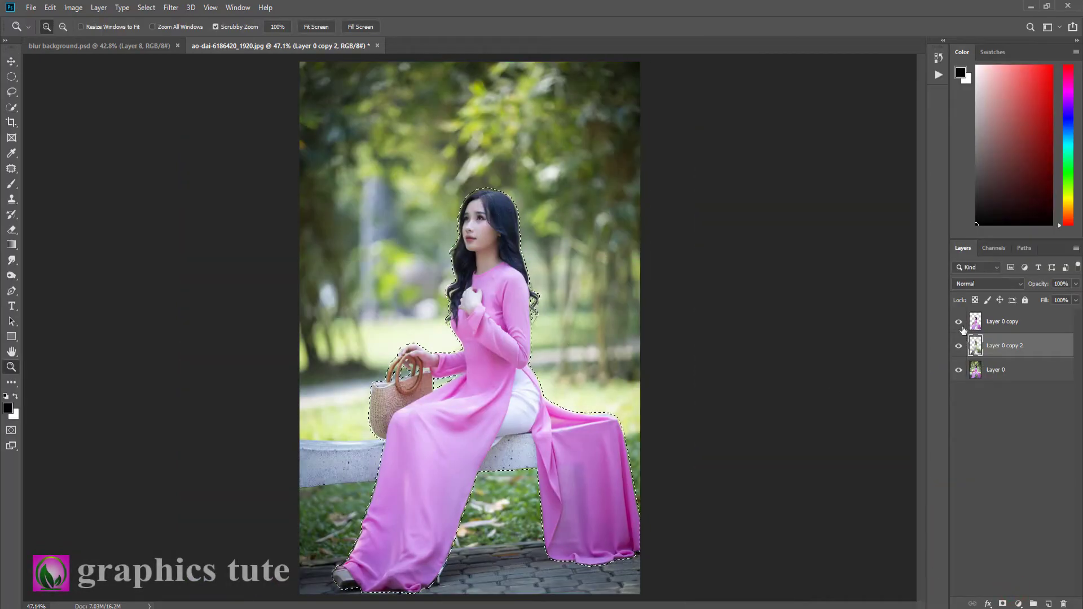
Step: Hide the woman's layer and toggle its visibility to compare the filled background
left_click(960, 323)
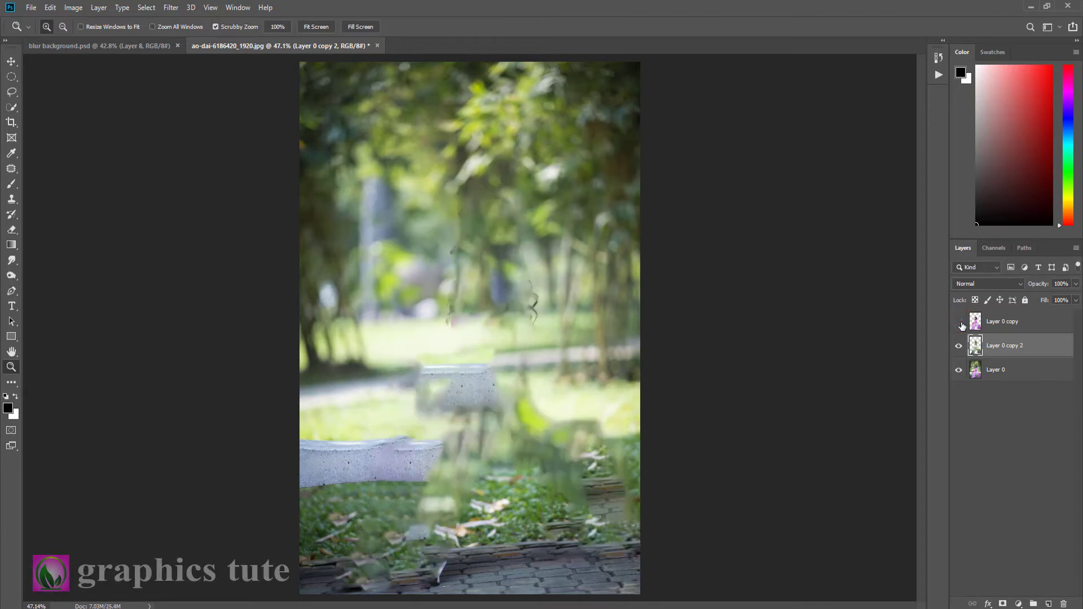
left_click(996, 372)
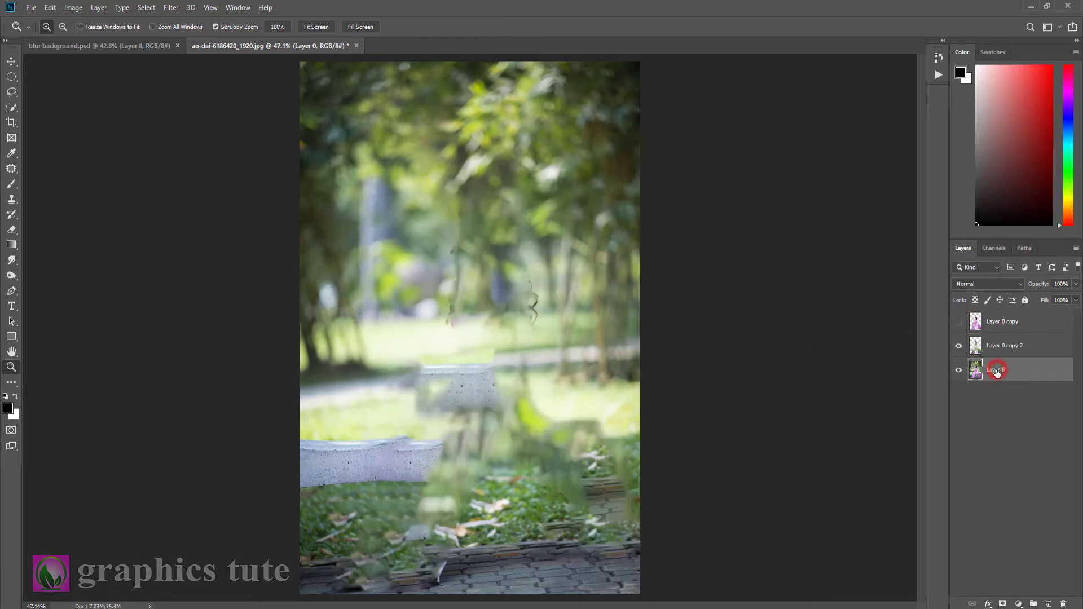
left_click(1006, 327)
left_click(959, 321)
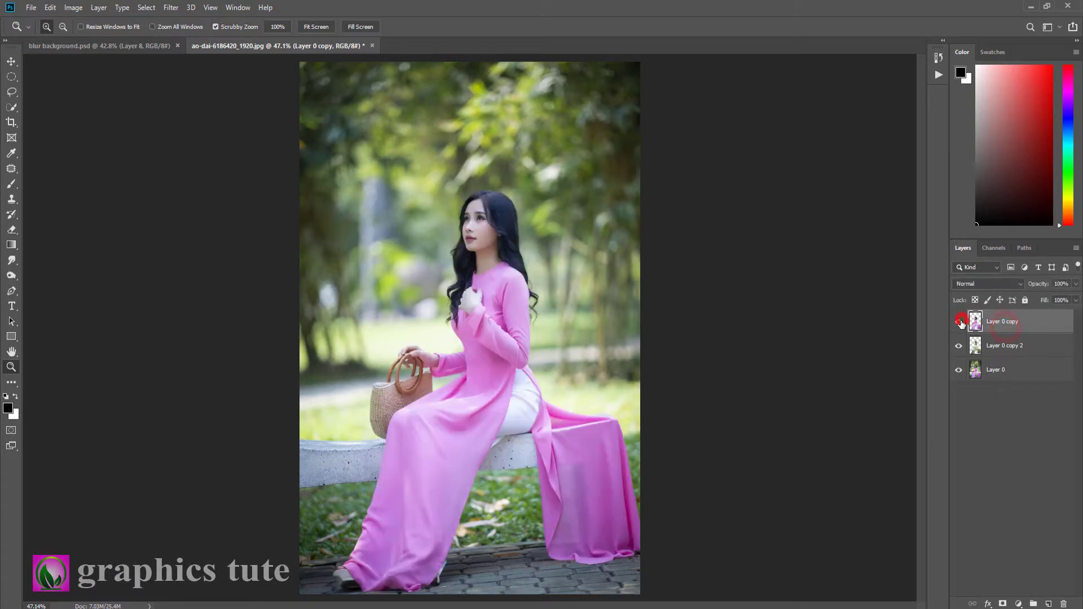
left_click(959, 321)
left_click(999, 345)
Step: Merge Layer 0 and Layer 0 copy 2 into a single background layer
left_click(997, 370)
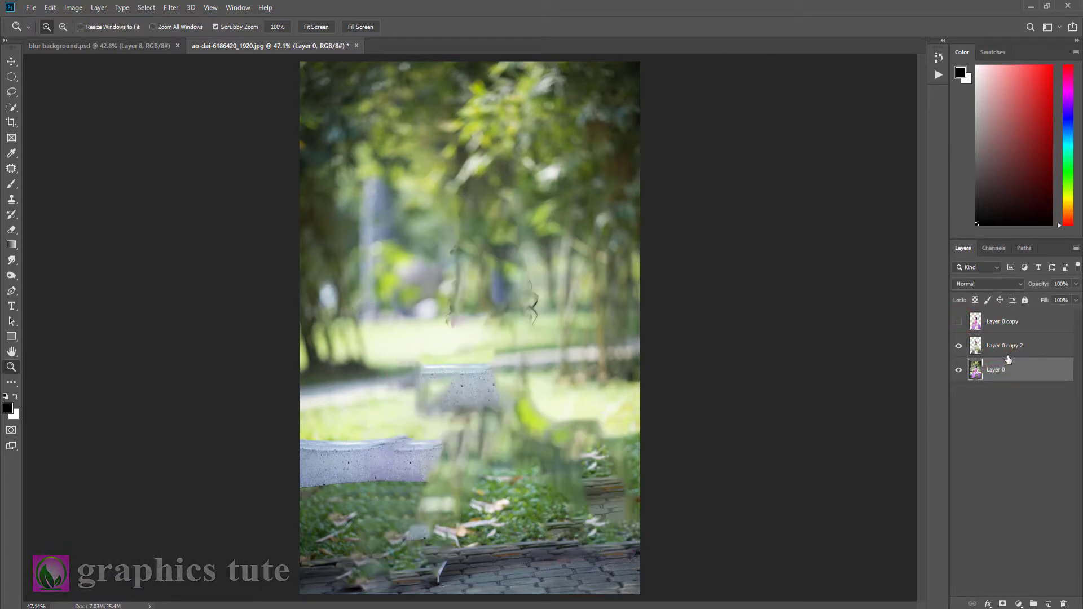
left_click(1012, 346, "shift")
key("ctrl+e")
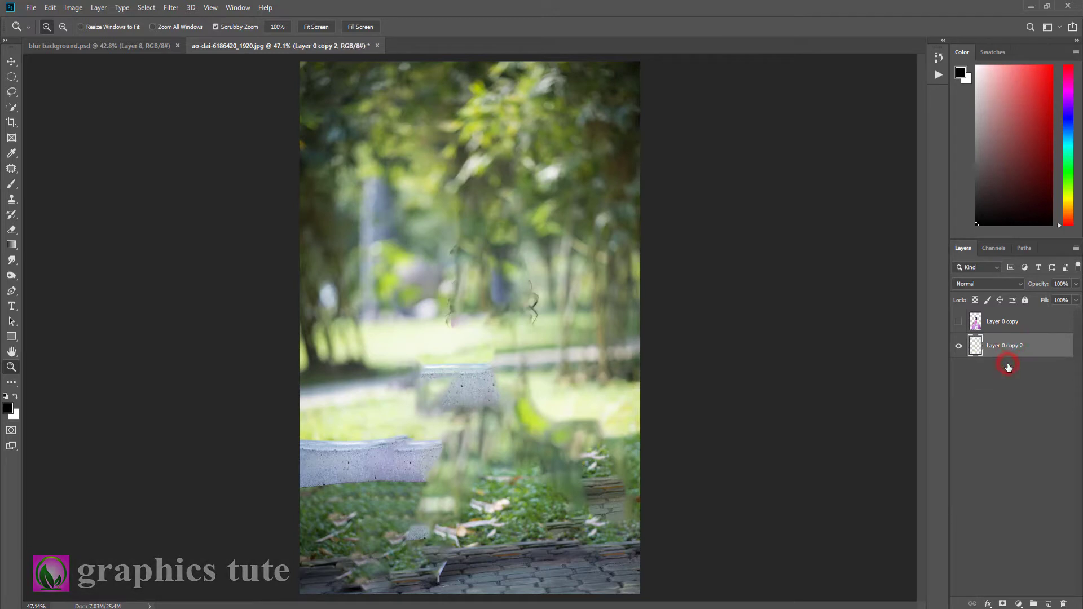
left_click(960, 322)
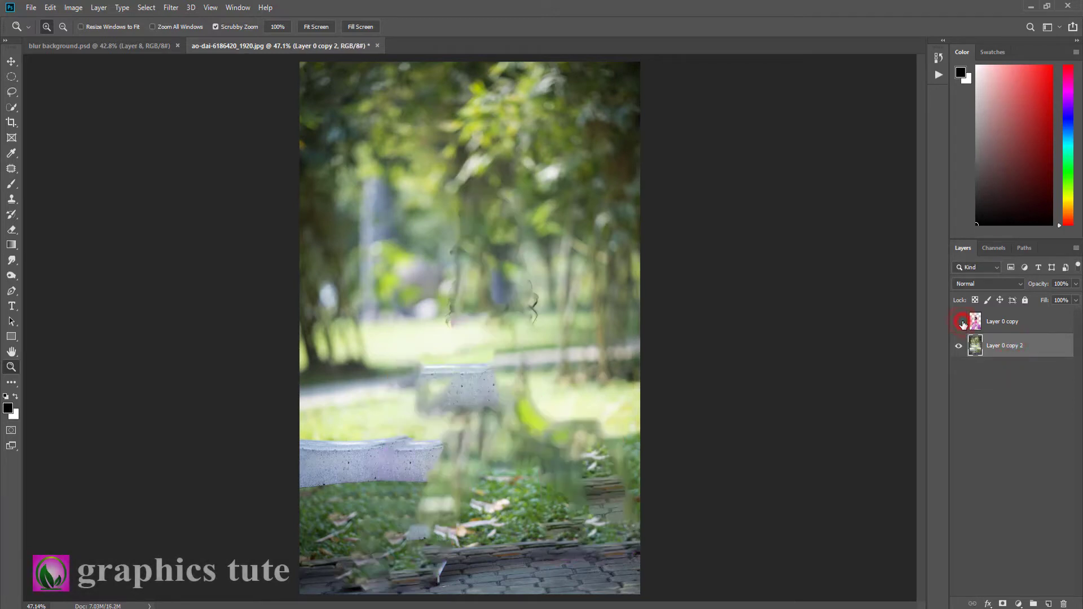
left_click(960, 322)
Step: Patch away the stray hair, smeared area and tree ghosting left in the park background
key("j")
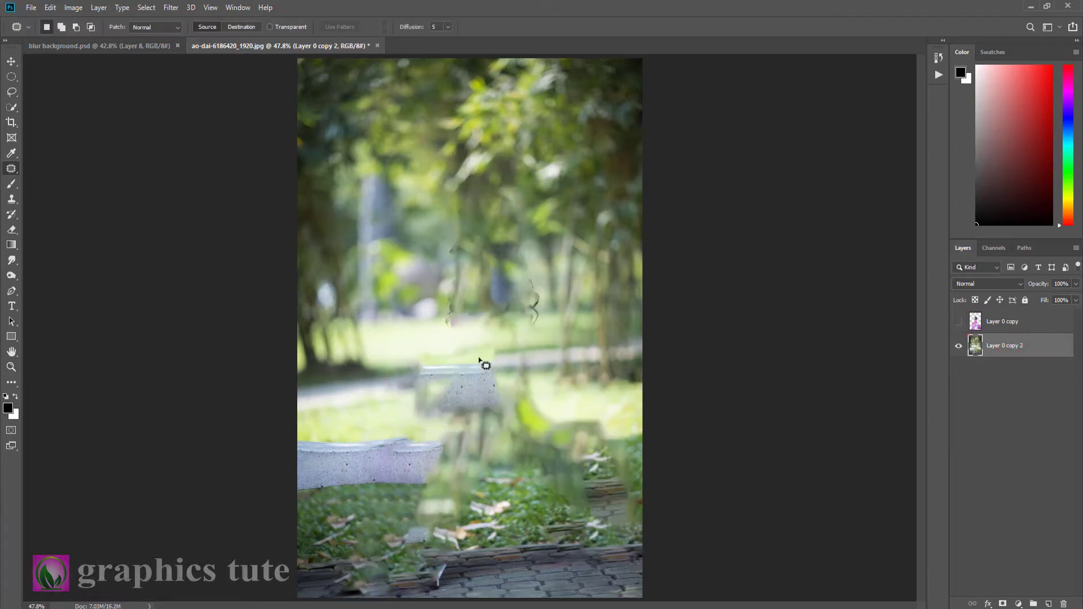
left_click_drag(545, 307, 566, 250)
left_click_drag(476, 323, 389, 326)
left_click_drag(520, 229, 401, 243)
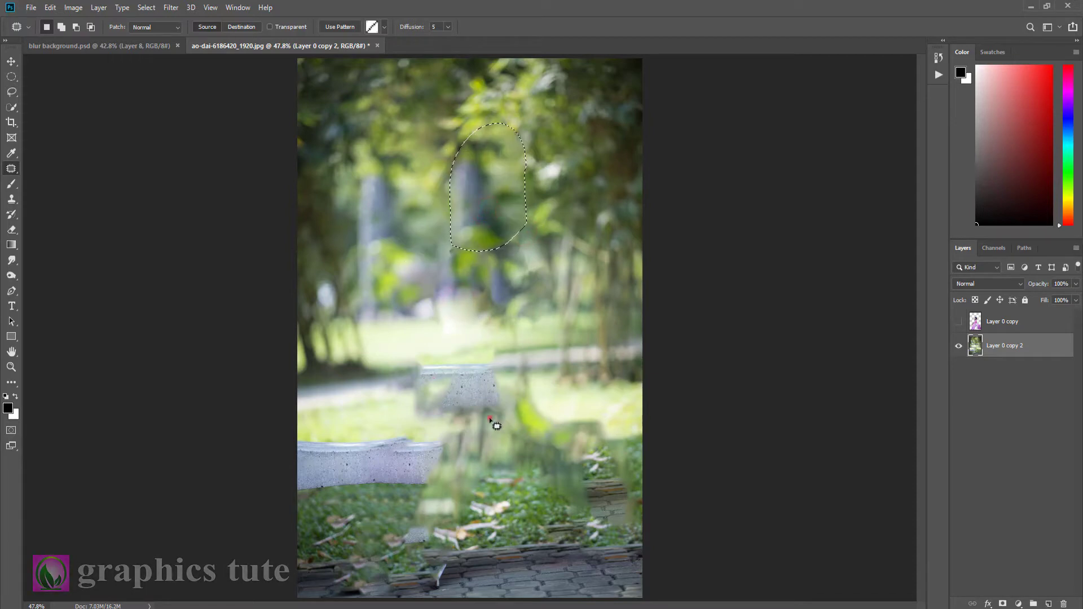
mouse_move(489, 418)
left_mouse_down()
mouse_move(420, 361)
mouse_move(505, 411)
mouse_move(559, 327)
left_mouse_up()
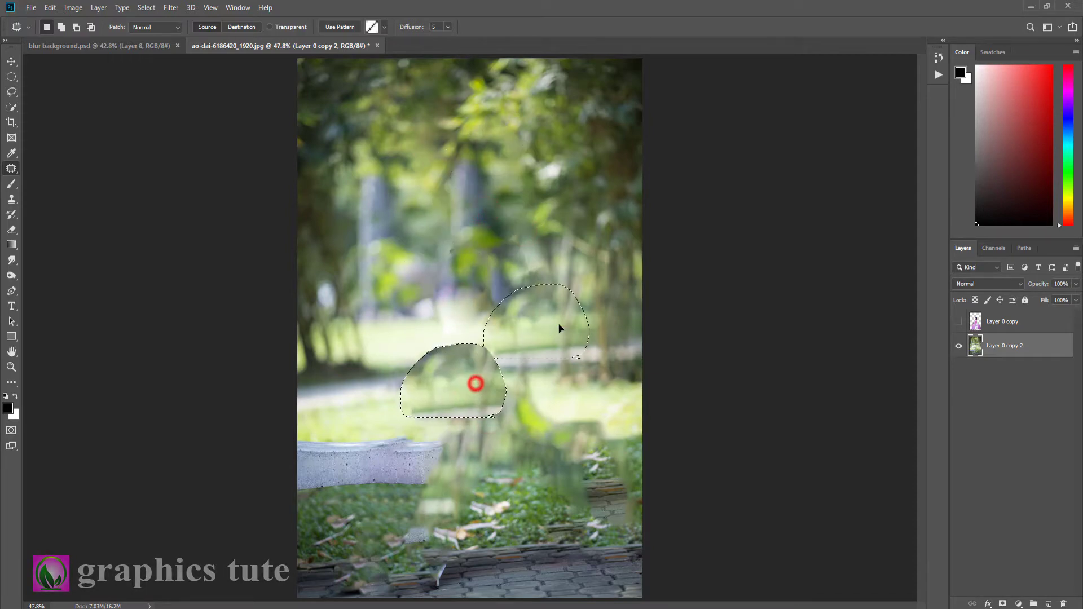
key("ctrl+d")
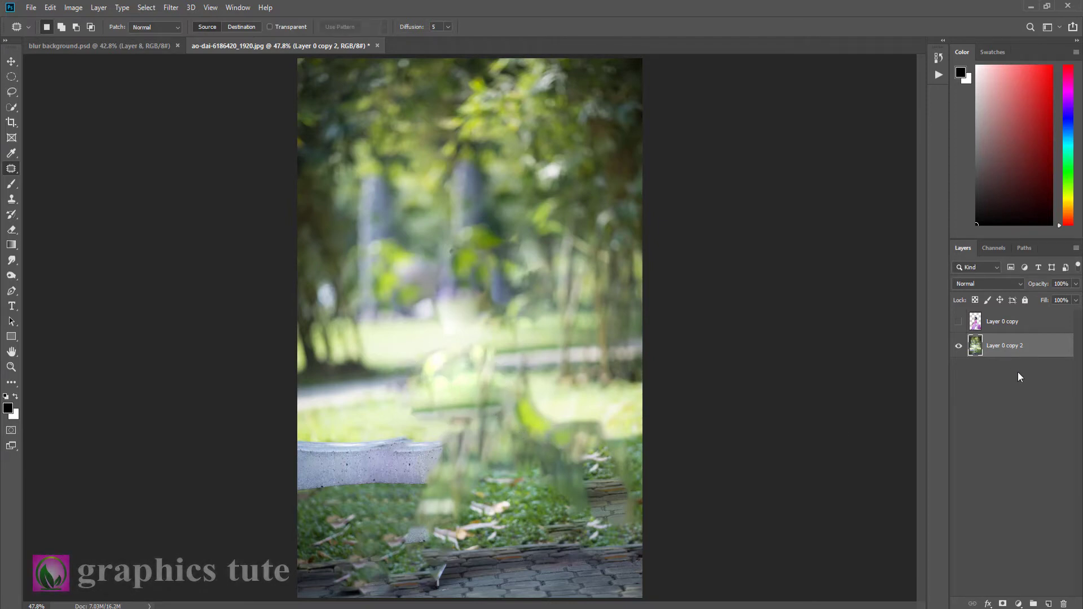
Step: Show the woman layer Layer 0 copy again and select the background layer Layer 0 copy 2
left_click(958, 322)
left_click(998, 322)
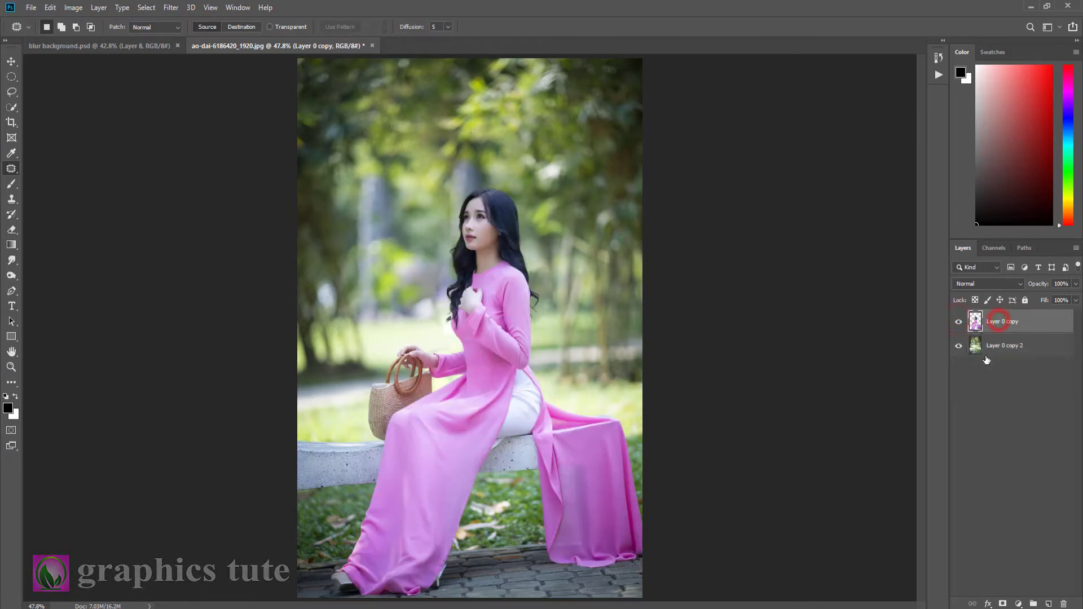
left_click(999, 347)
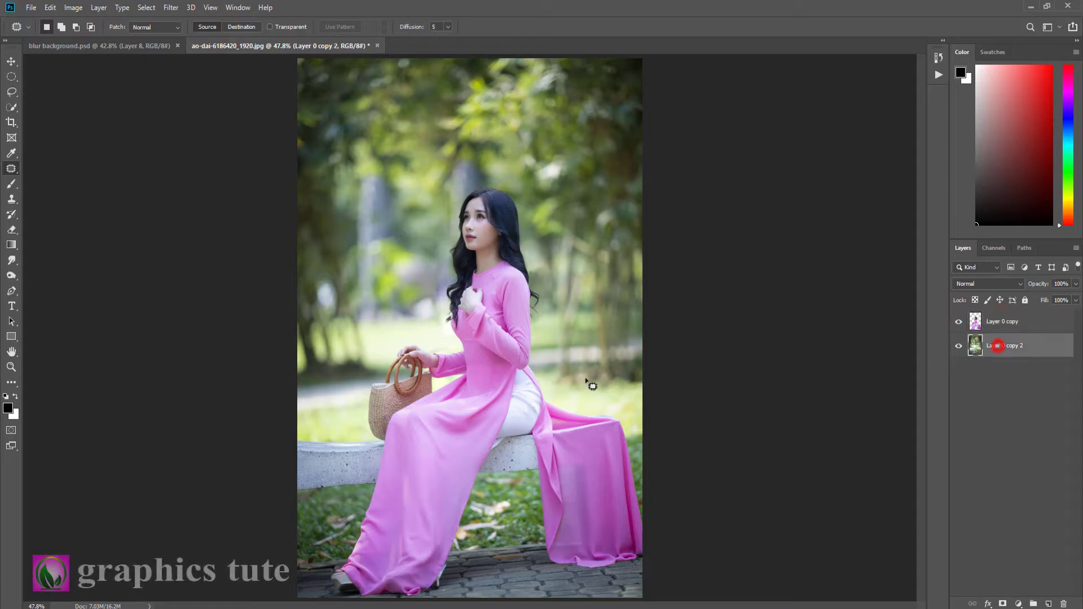
left_click(11, 367)
left_click_drag(479, 372, 446, 372)
Step: Blur the Layer 0 copy 2 park background with a 4.8-pixel Gaussian Blur
left_click(166, 7)
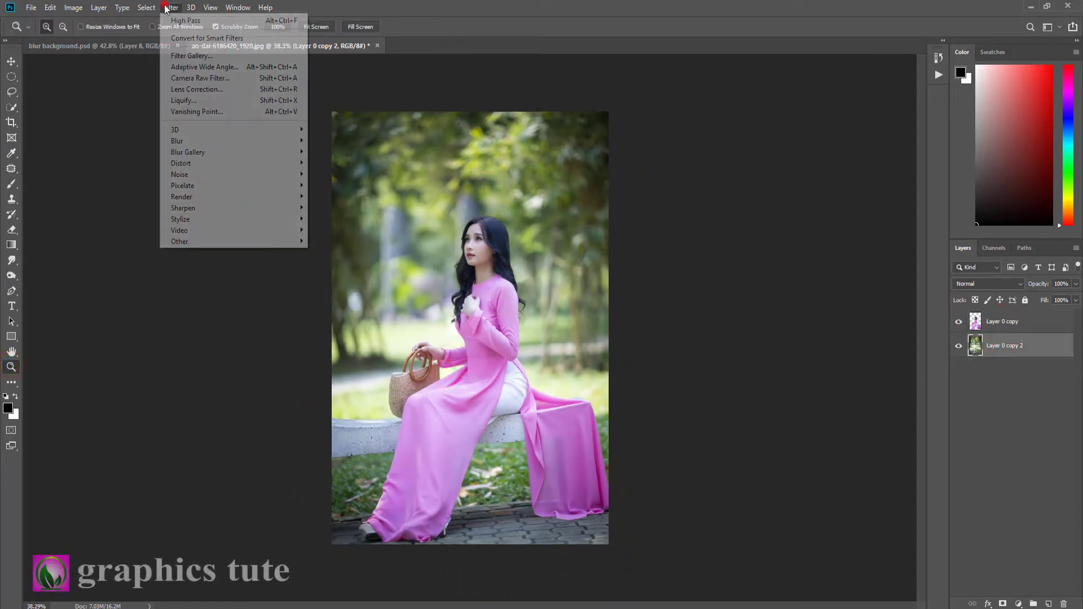
mouse_move(178, 141)
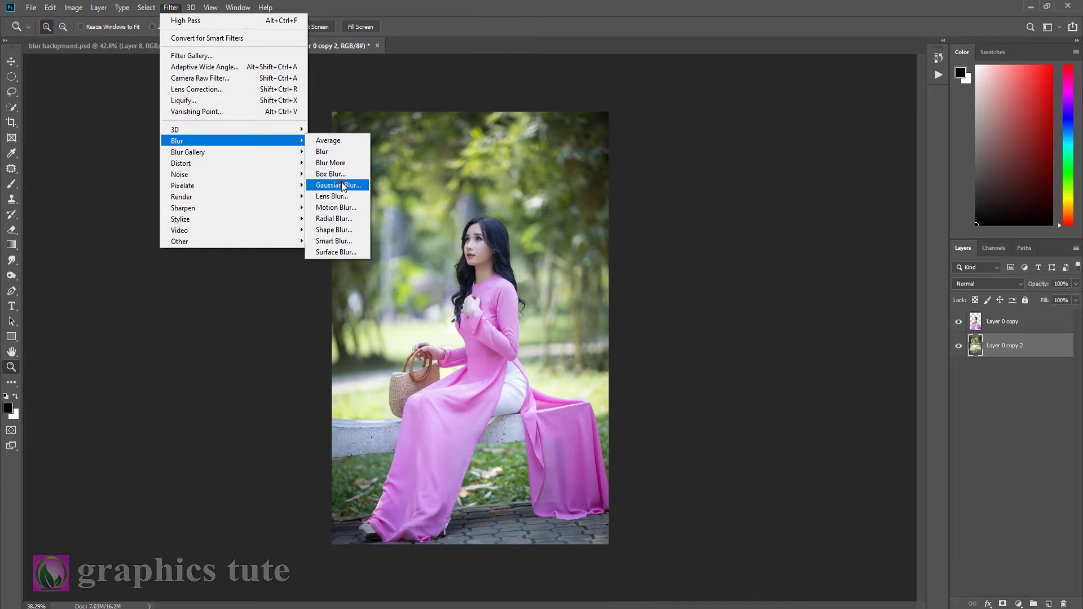
left_click(342, 186)
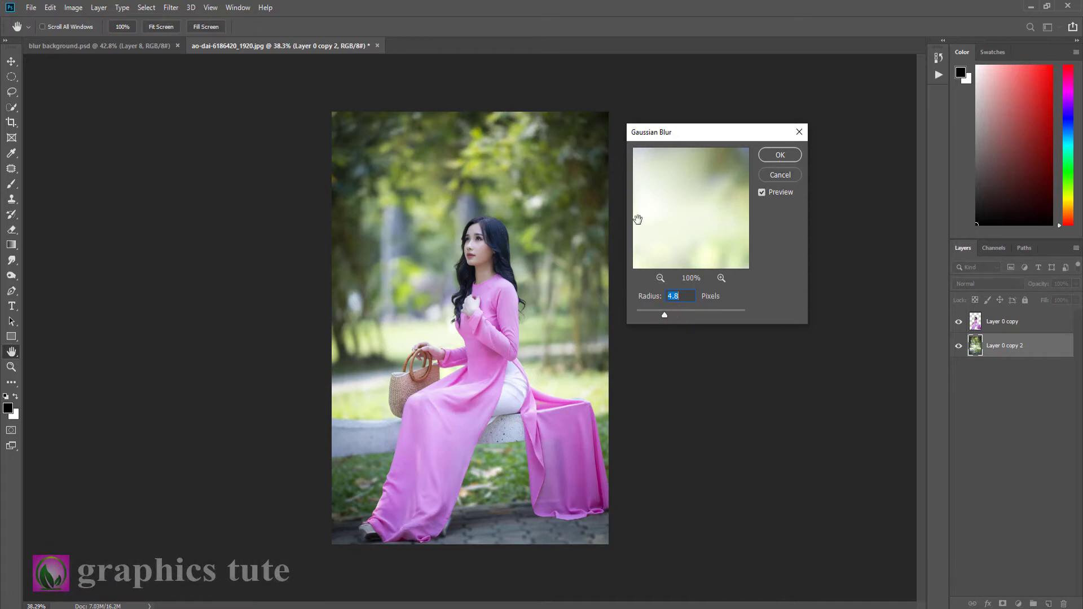
key("z")
left_click(780, 155)
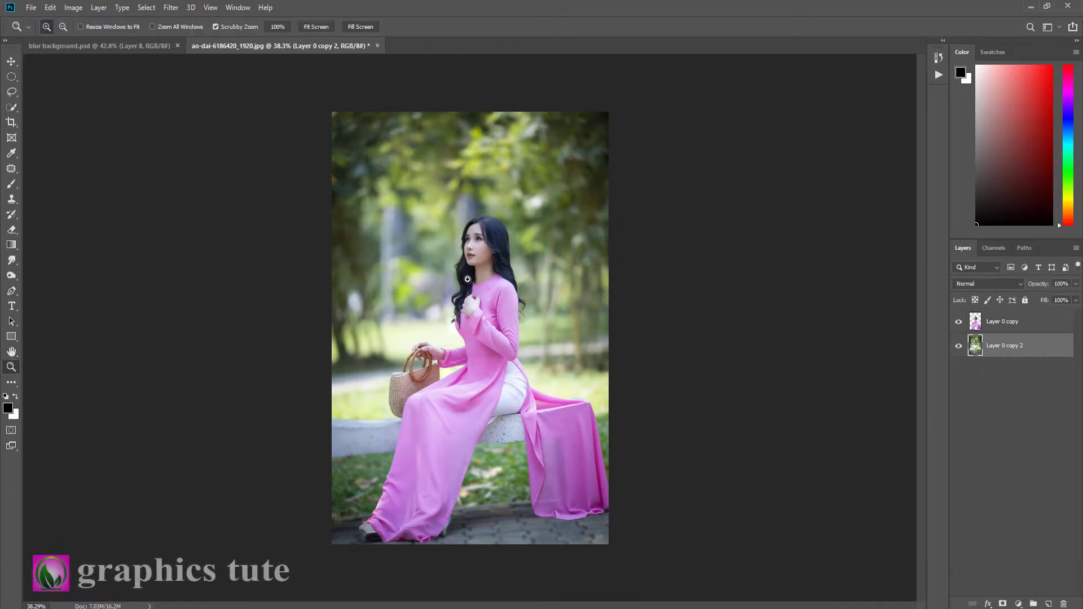
left_click_drag(482, 266, 488, 267)
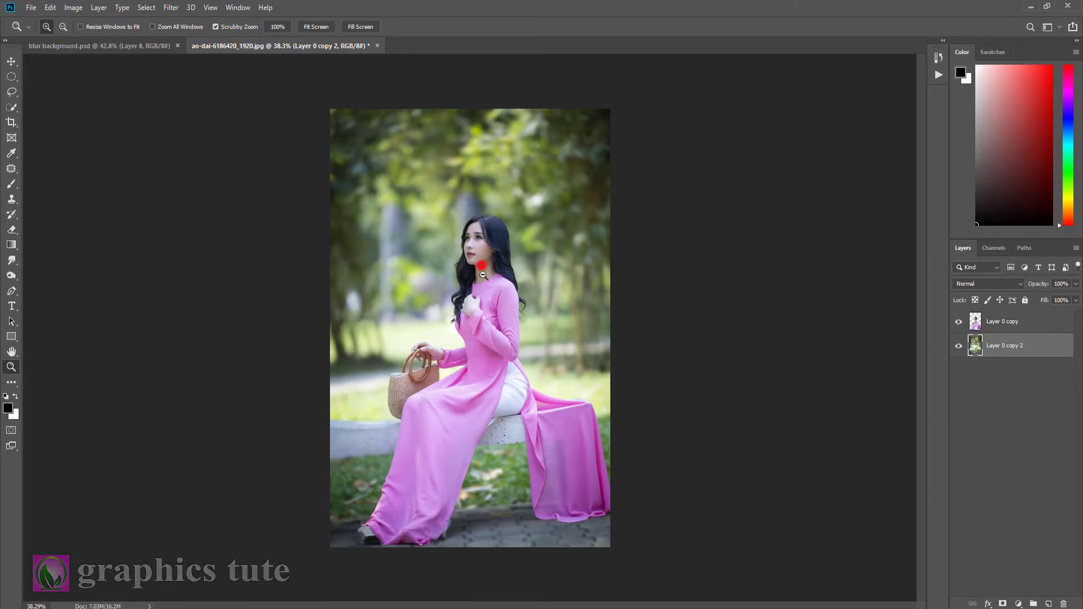
left_click(1014, 346)
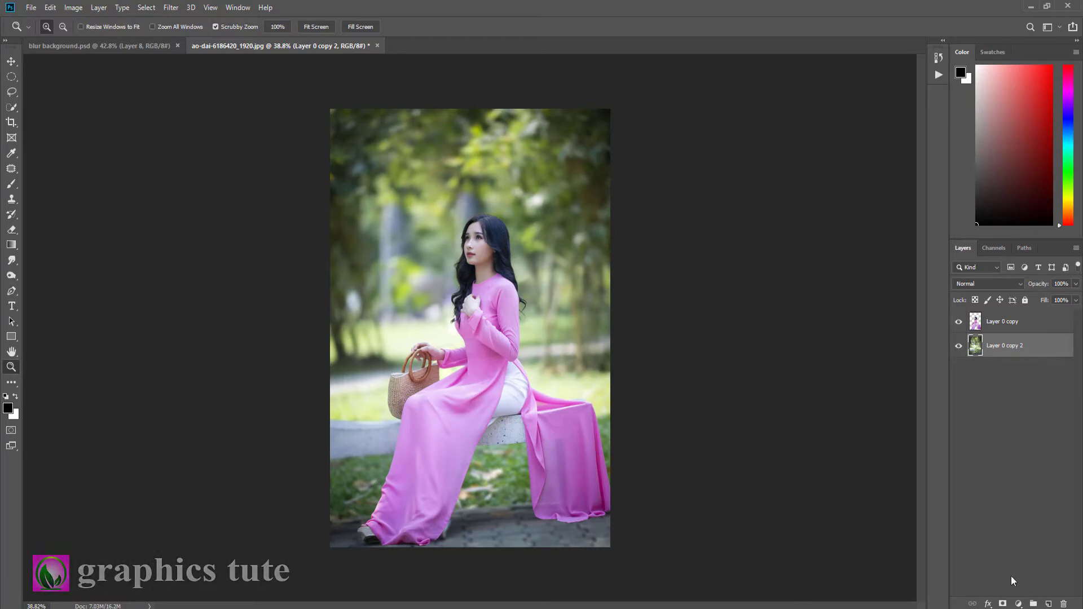
Step: Add a Hue/Saturation 1 adjustment layer with Saturation raised to +19 above the background
left_click(1018, 603)
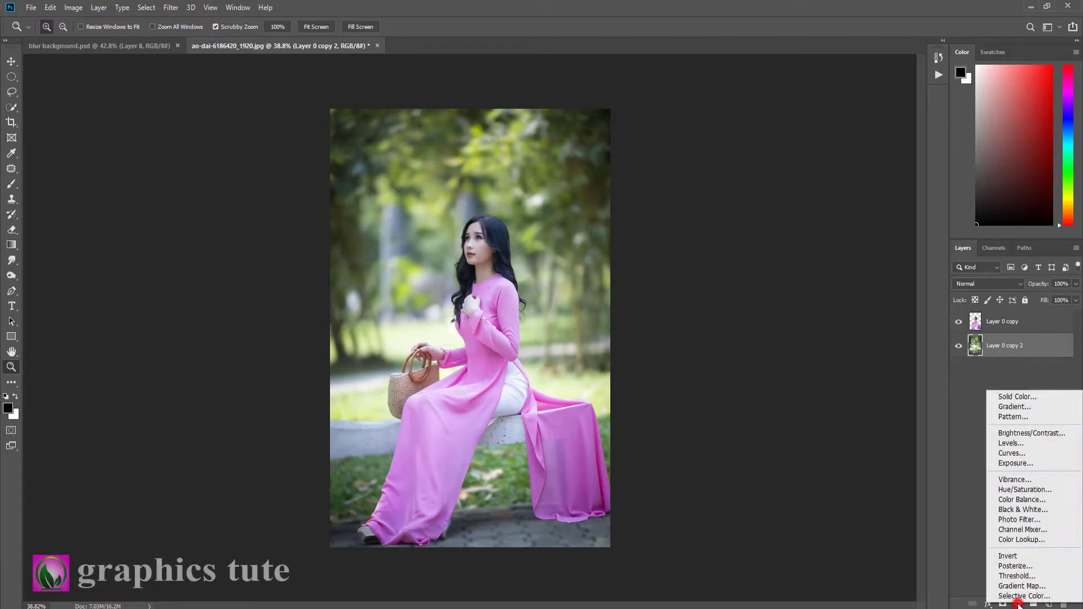
left_click(1025, 490)
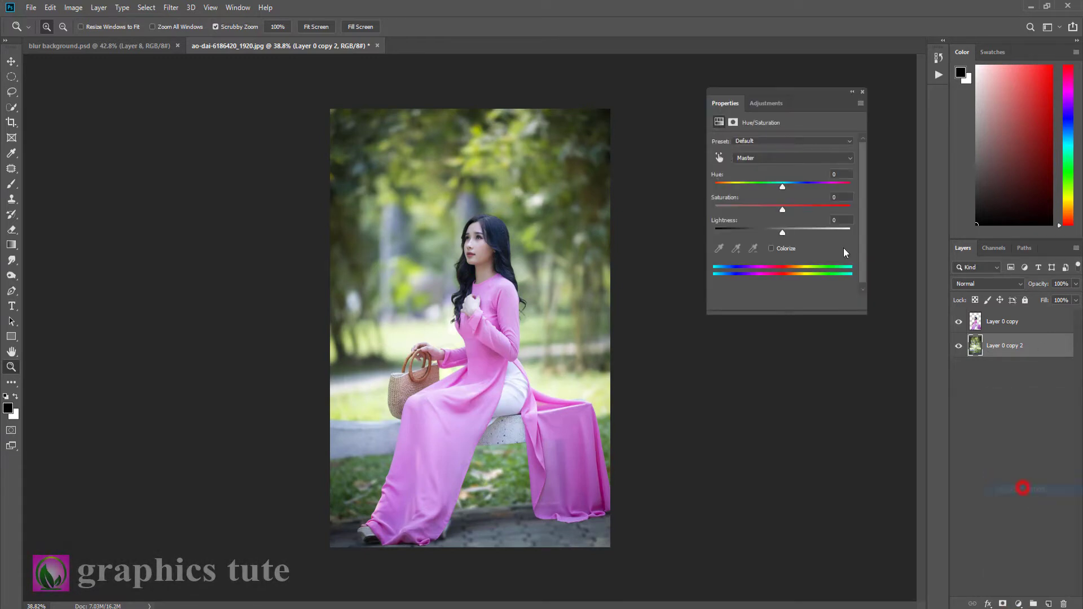
left_click_drag(782, 210, 783, 210)
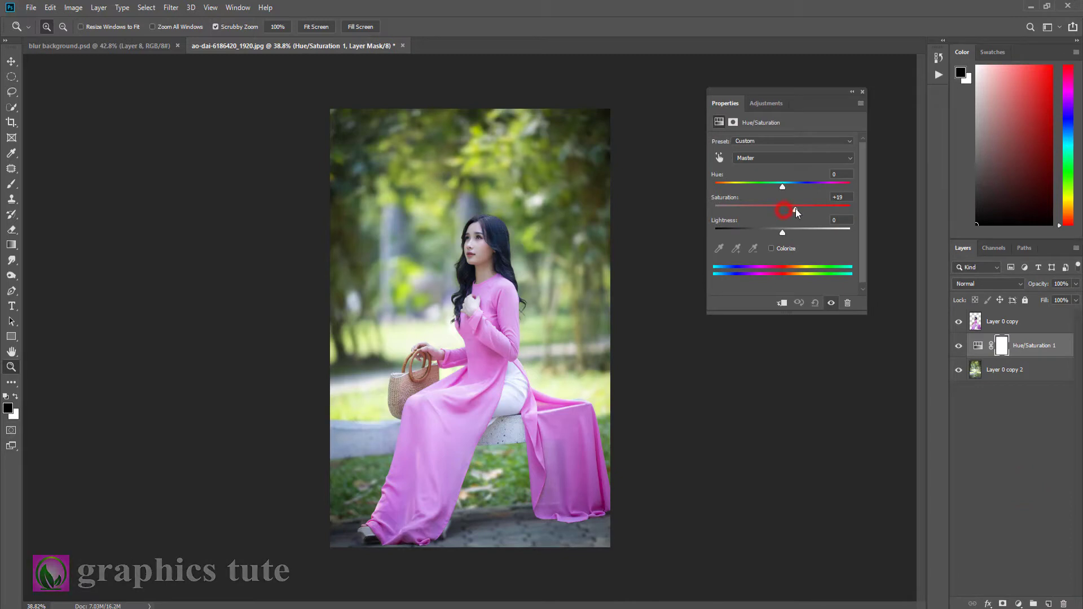
left_click(862, 92)
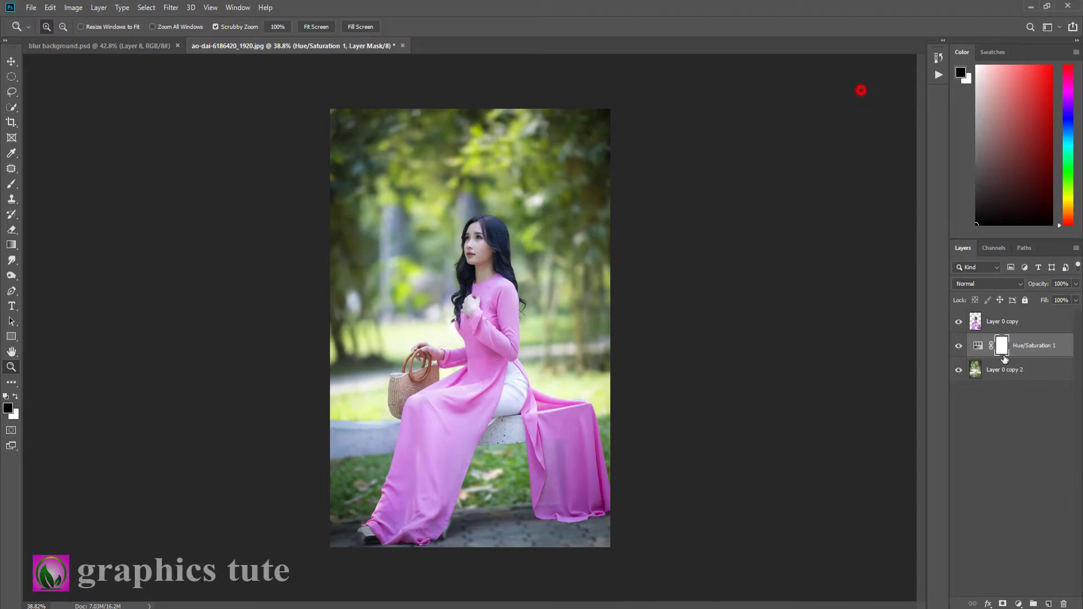
left_click(999, 321)
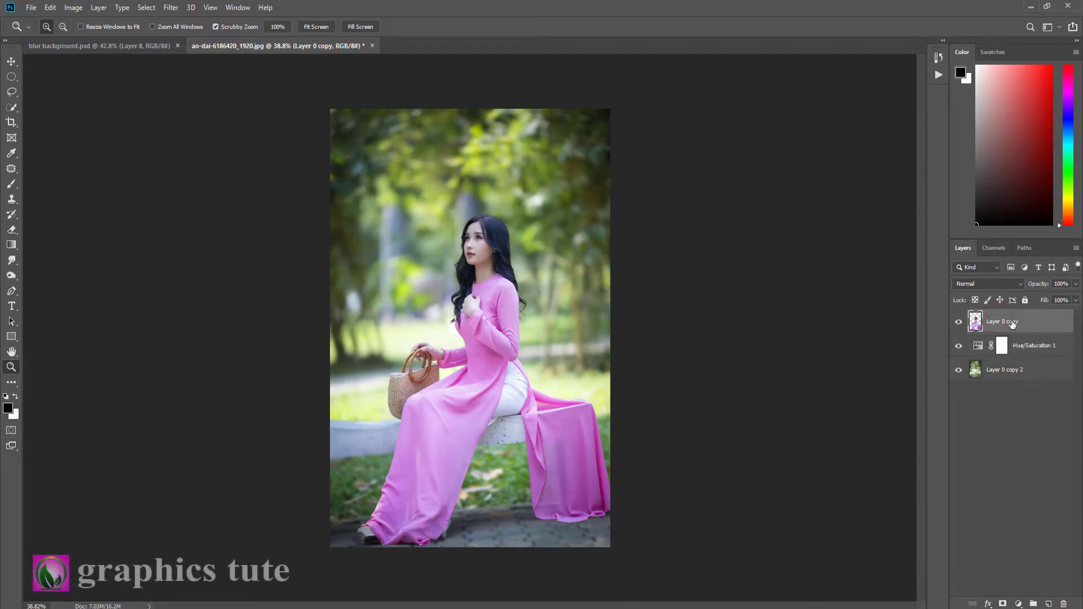
Step: Add a Curves 1 adjustment clipped to the woman layer, with the top-right point pulled down
left_click(1019, 604)
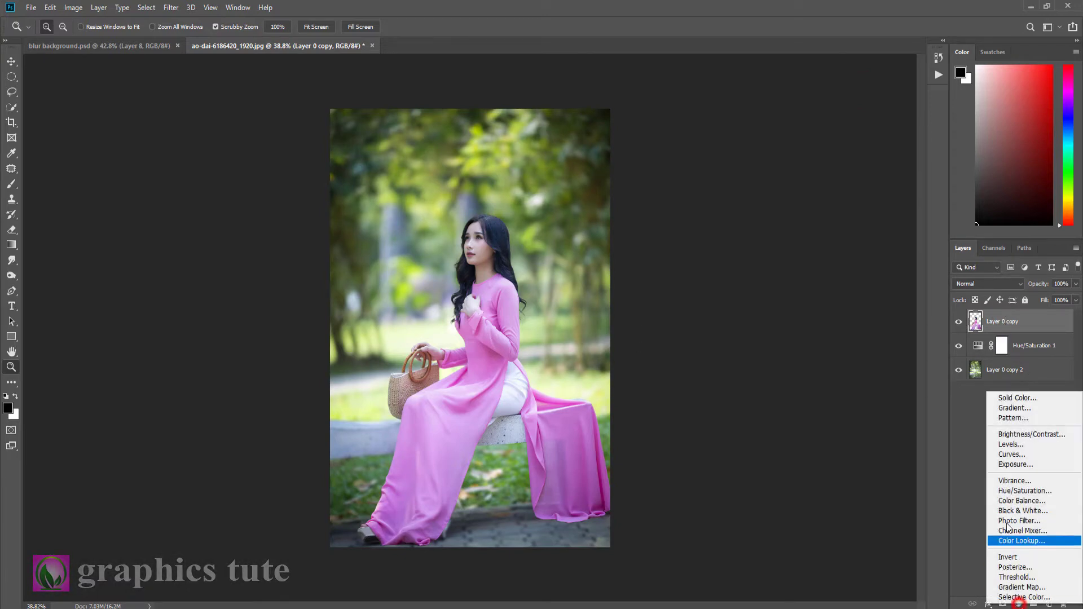
left_click(1011, 454)
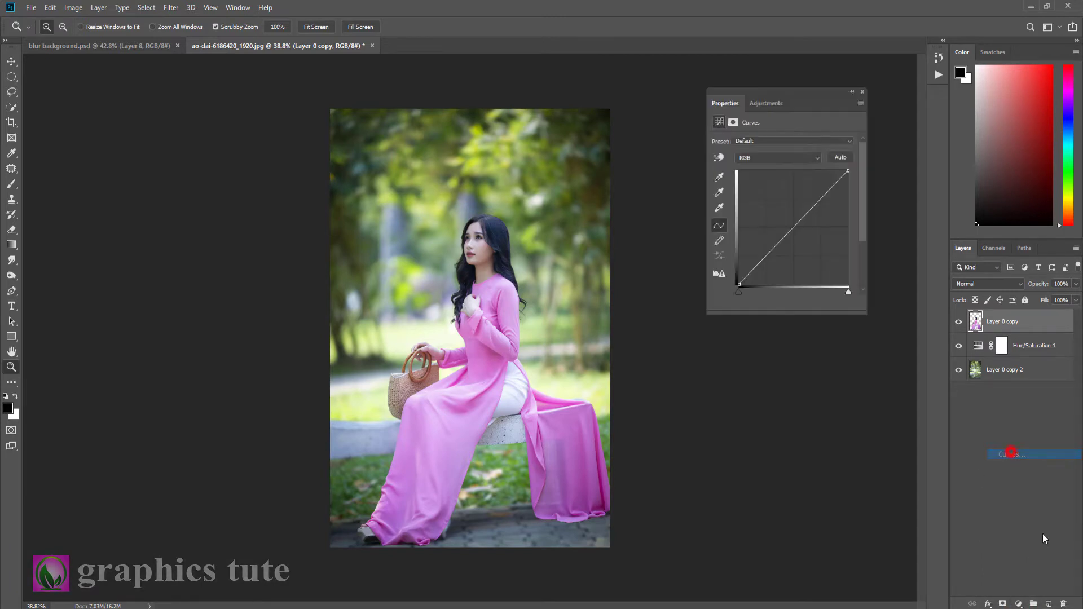
left_click(780, 303)
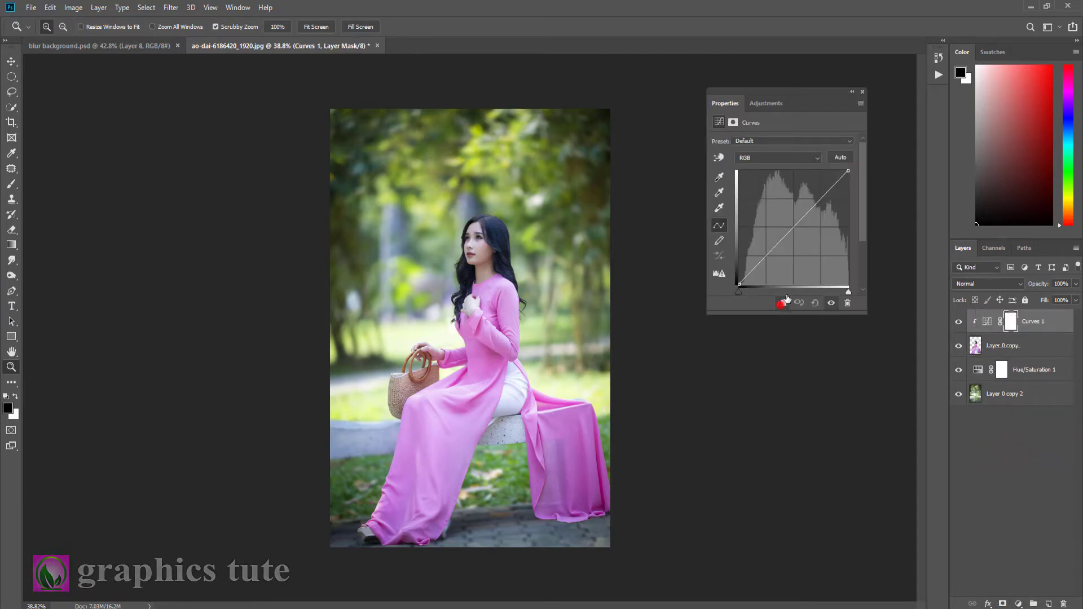
left_click_drag(847, 175, 848, 193)
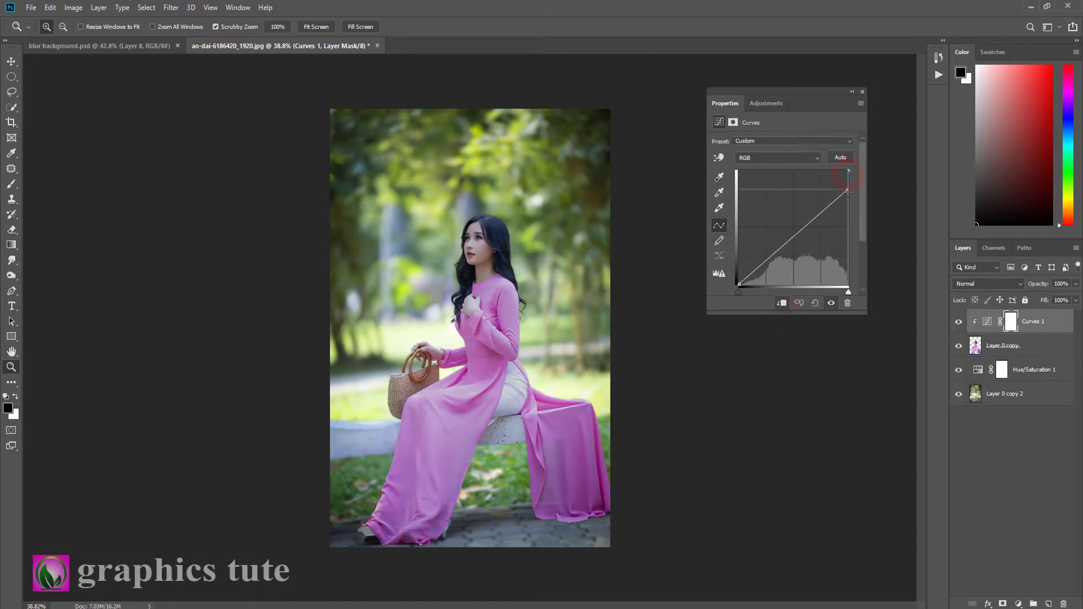
left_click(862, 92)
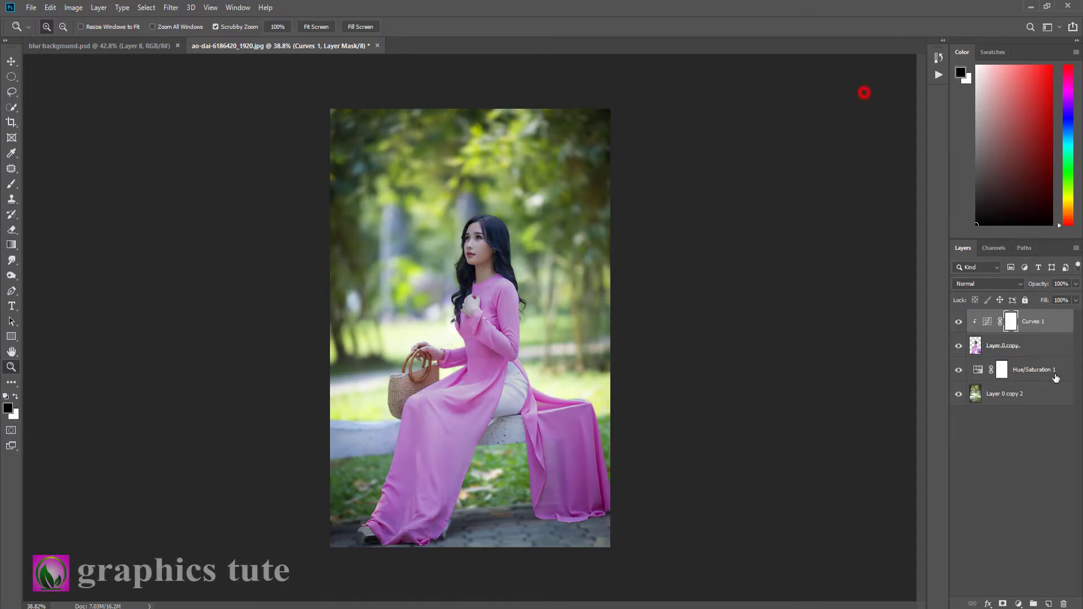
left_click_drag(469, 276, 510, 326)
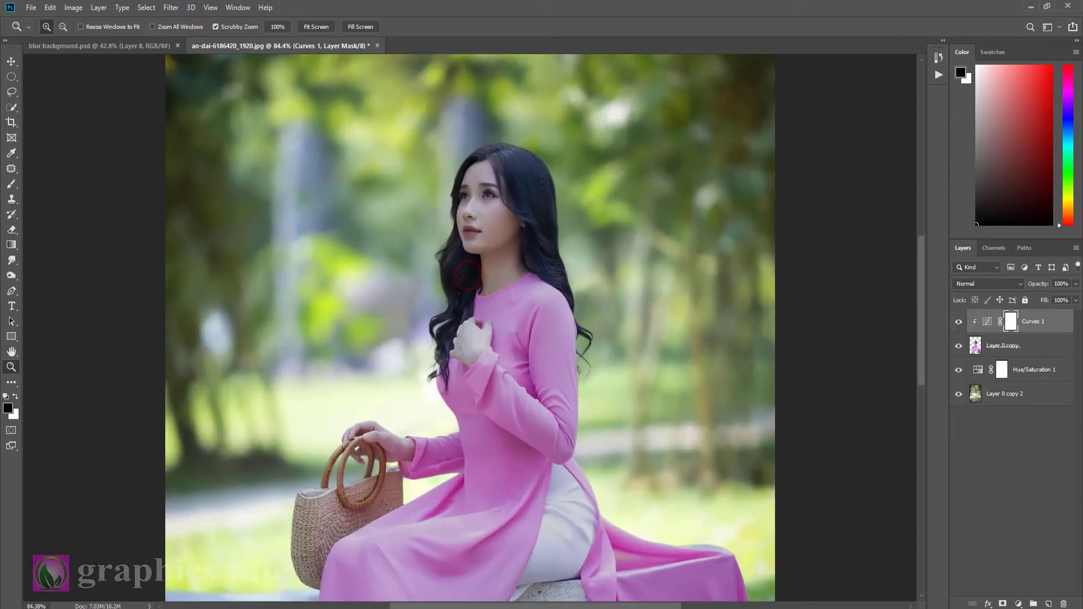
Step: Paint the Curves 1 mask with a 150 px black brush around the hair, arm and dress
left_click(12, 185)
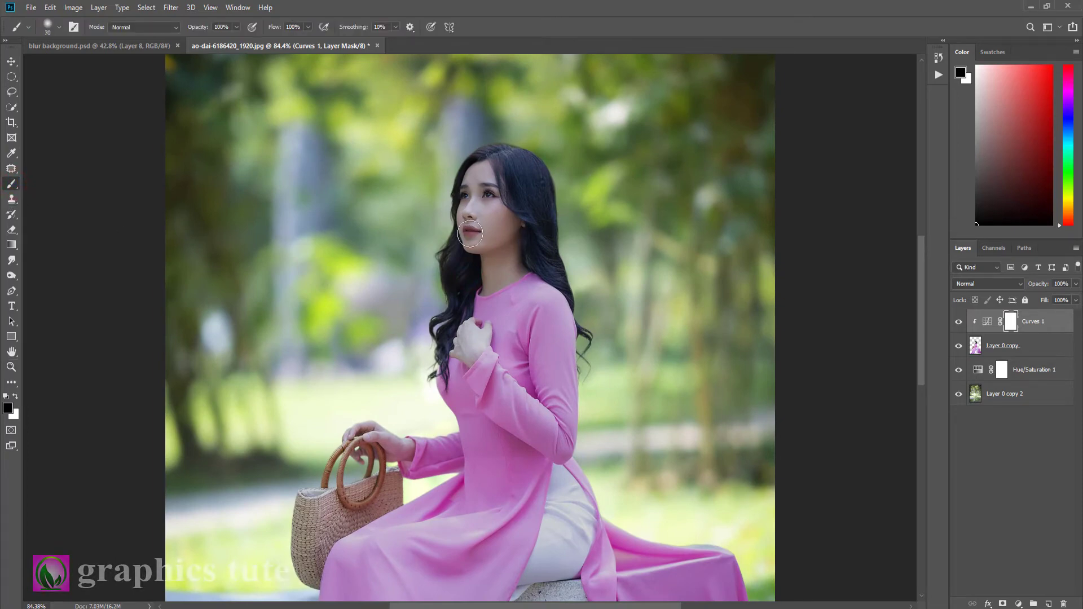
key("bracketright")
key("bracketright")
key("bracketright")
left_click(463, 167)
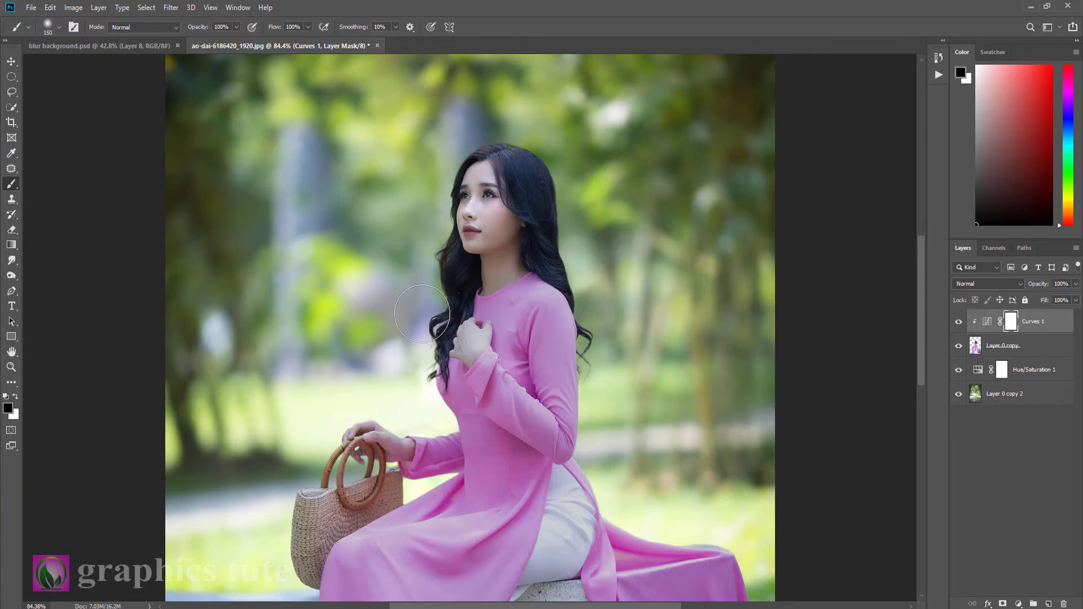
left_click_drag(564, 271, 570, 372)
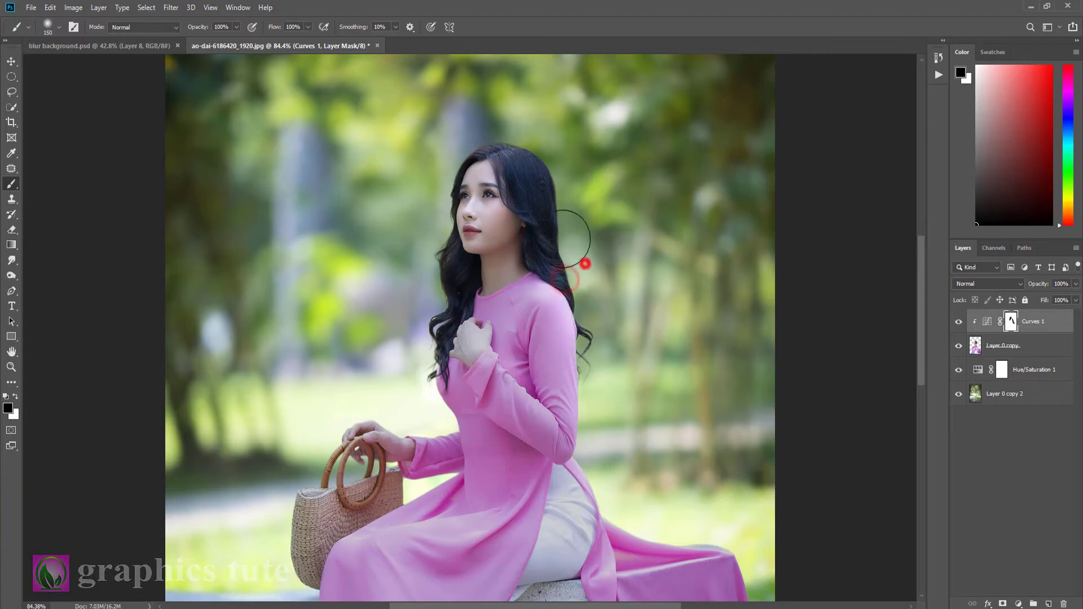
scroll(582, 261, "down", 3)
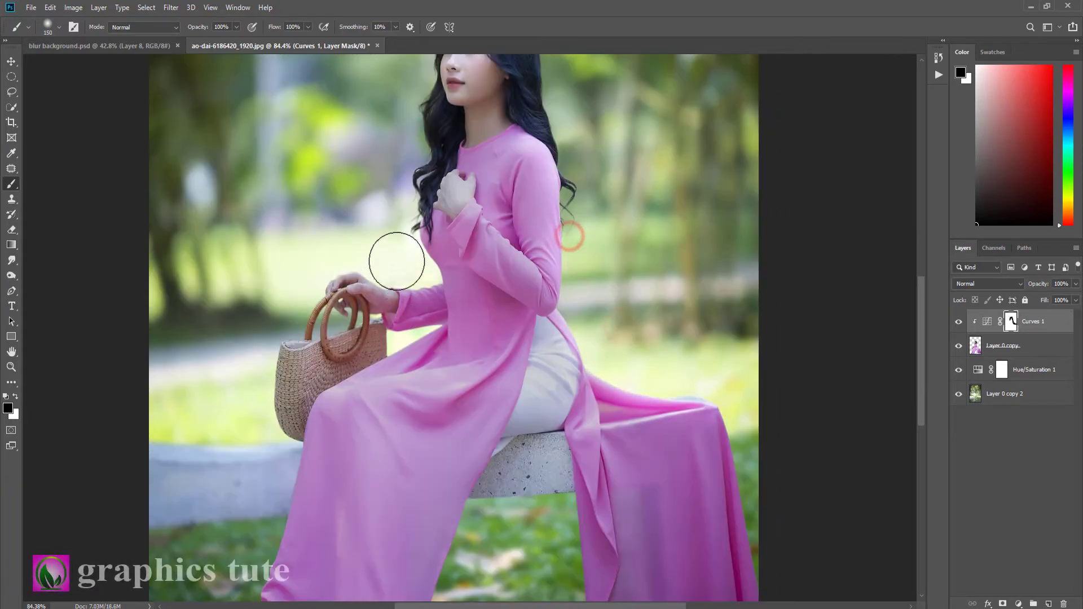
left_click_drag(395, 259, 237, 420)
mouse_move(611, 308)
left_mouse_down()
mouse_move(573, 226)
mouse_move(725, 410)
left_mouse_up()
left_click_drag(398, 282, 411, 273)
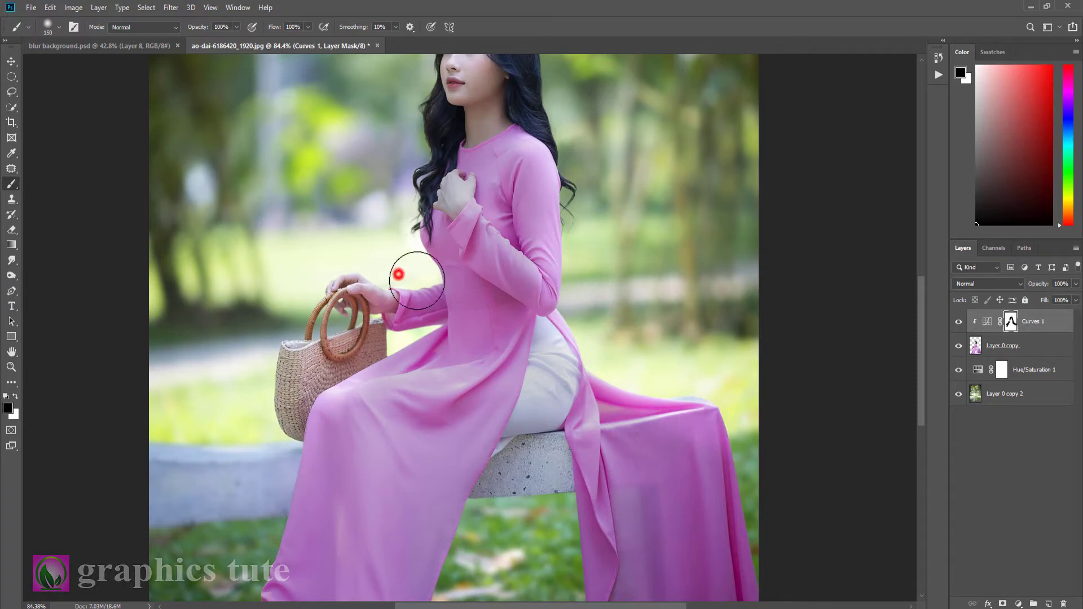
left_click(9, 368)
mouse_move(454, 87)
left_mouse_down()
mouse_move(479, 106)
mouse_move(473, 268)
mouse_move(486, 255)
left_mouse_up()
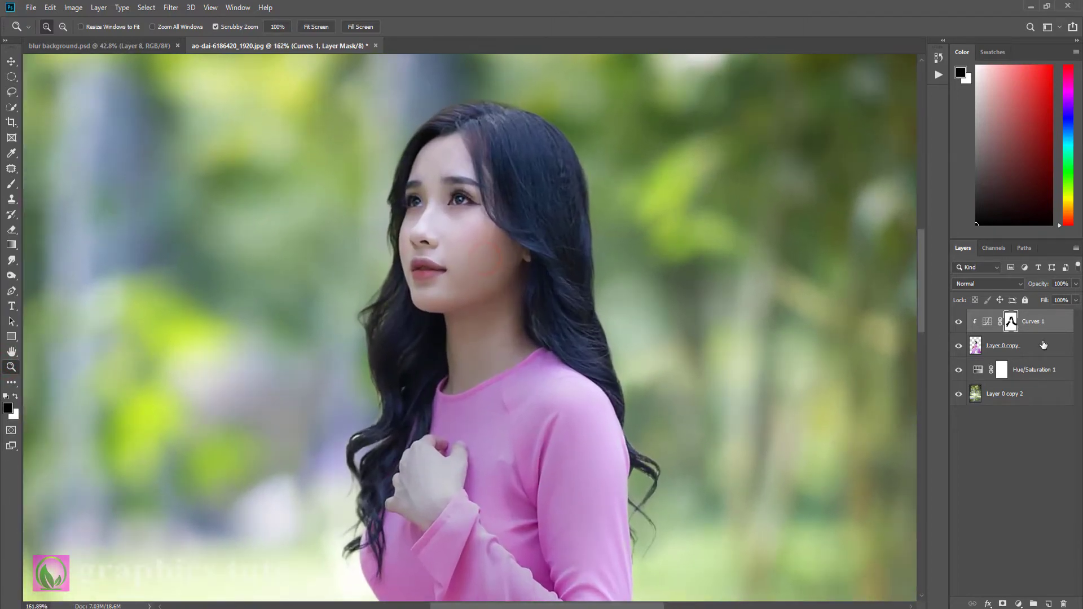
Step: Smudge the hairline and forehead skin on Layer 0 copy at 21% strength
left_click(978, 351)
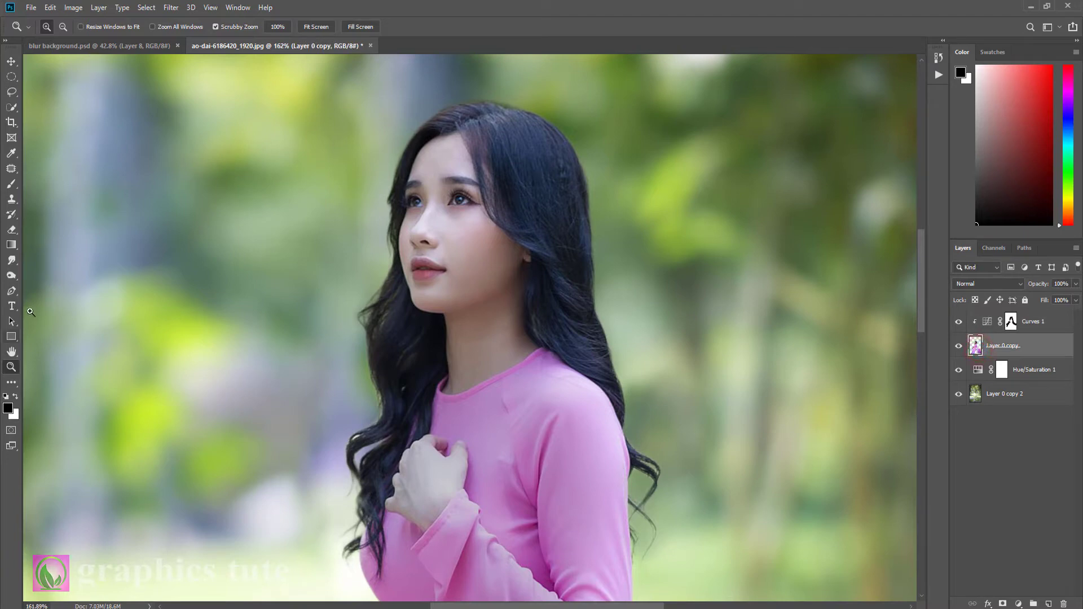
left_click(9, 262)
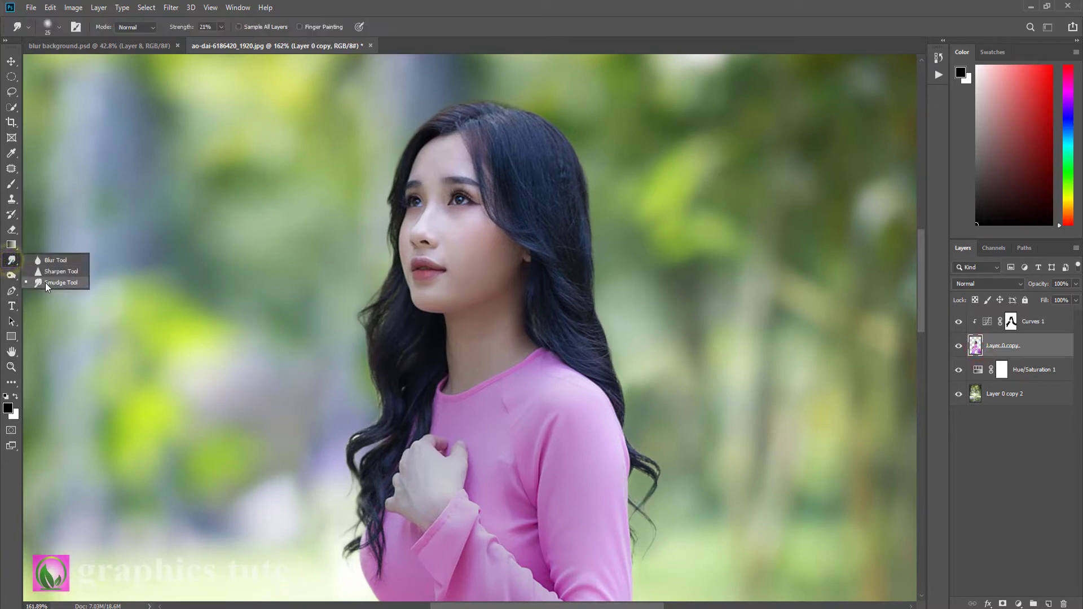
left_click(45, 283)
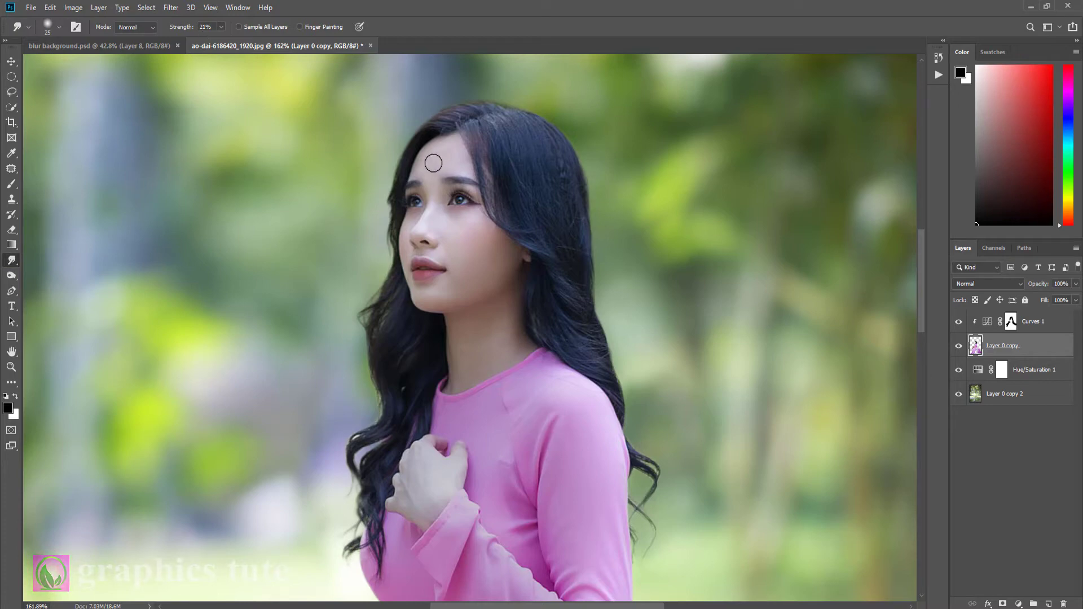
left_click_drag(433, 163, 427, 155)
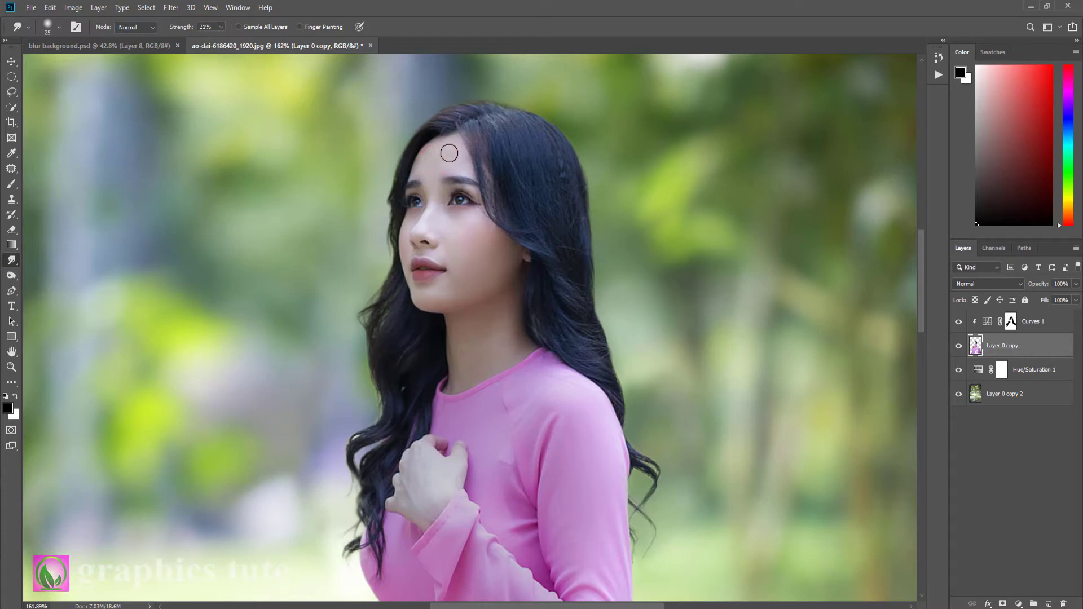
left_click_drag(435, 150, 443, 152)
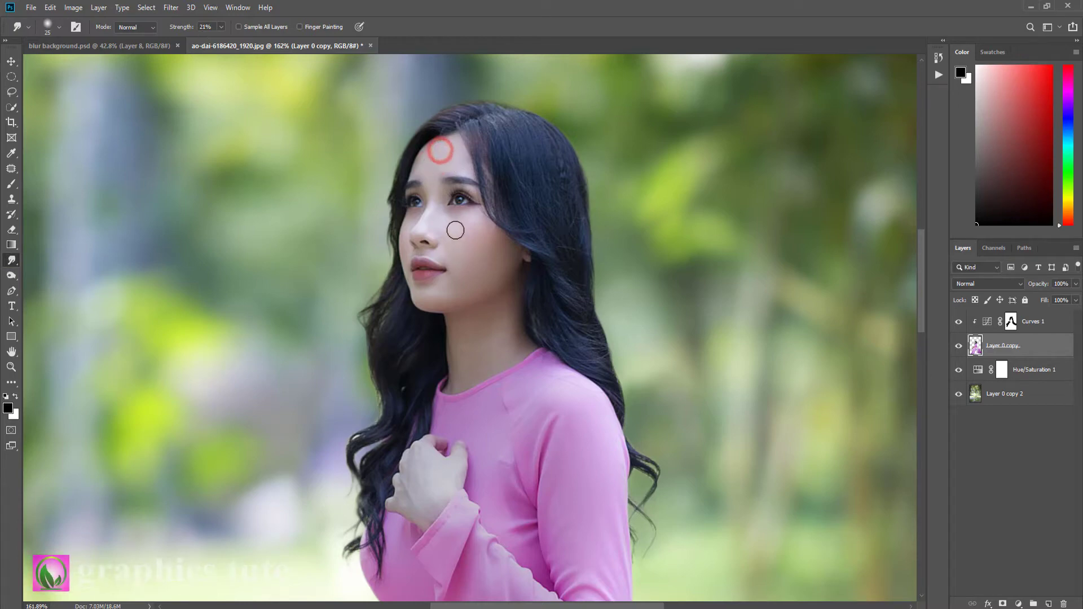
mouse_move(455, 230)
left_mouse_down()
mouse_move(472, 226)
mouse_move(450, 227)
left_mouse_up()
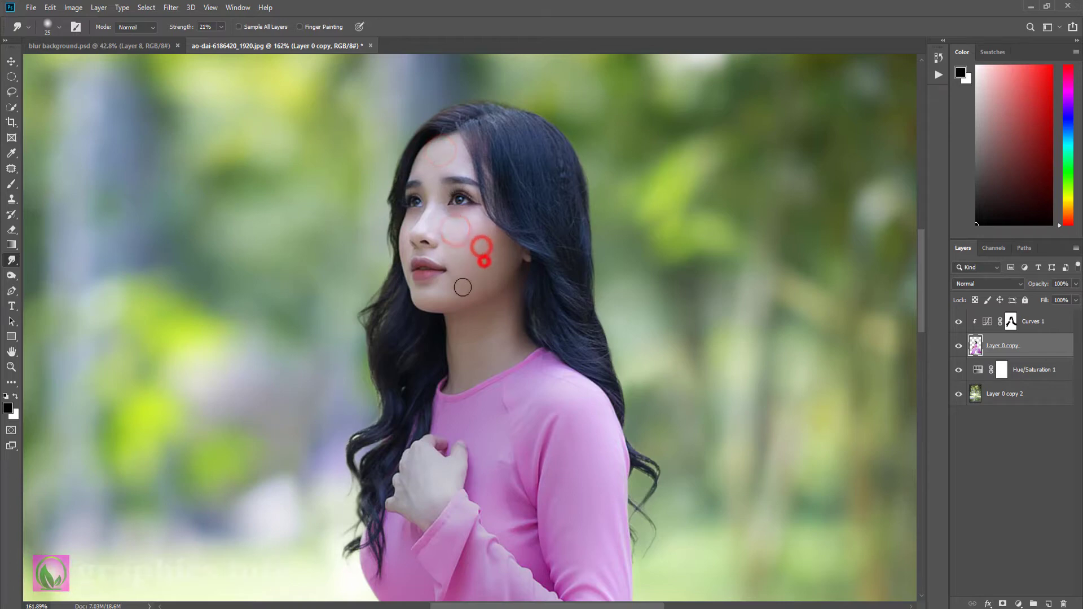
Step: Smooth the cheek, nose and neck skin, shrinking the brush and then enlarging it to 30
left_click_drag(483, 261, 429, 299)
key("bracketleft")
key("bracketleft")
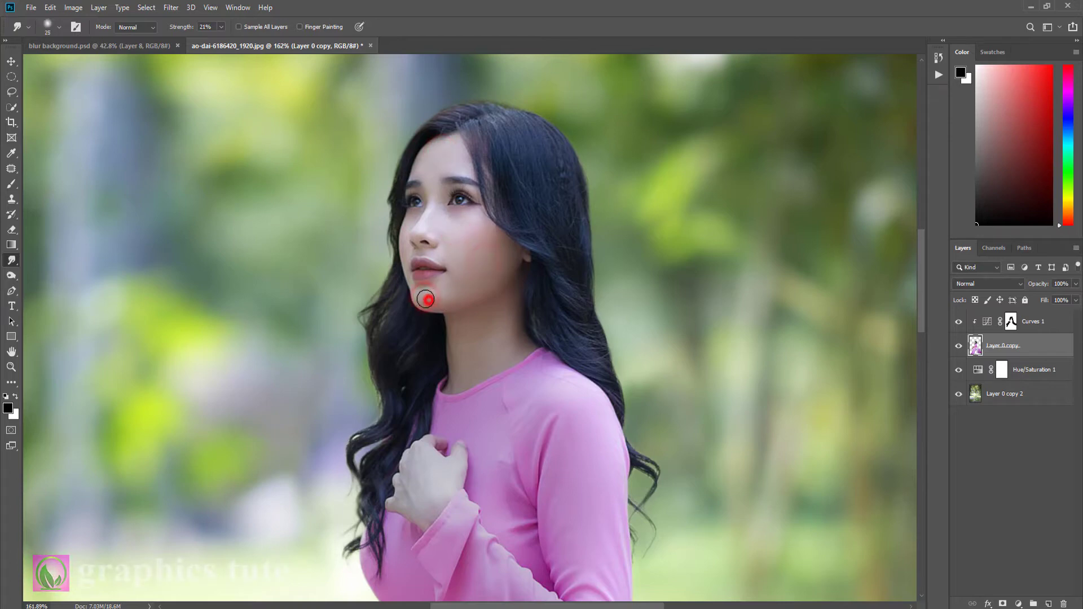
mouse_move(418, 235)
left_mouse_down()
mouse_move(415, 225)
mouse_move(423, 237)
mouse_move(412, 248)
left_mouse_up()
key("bracketleft")
key("bracketright")
key("bracketright")
key("bracketright")
left_click_drag(474, 325, 488, 357)
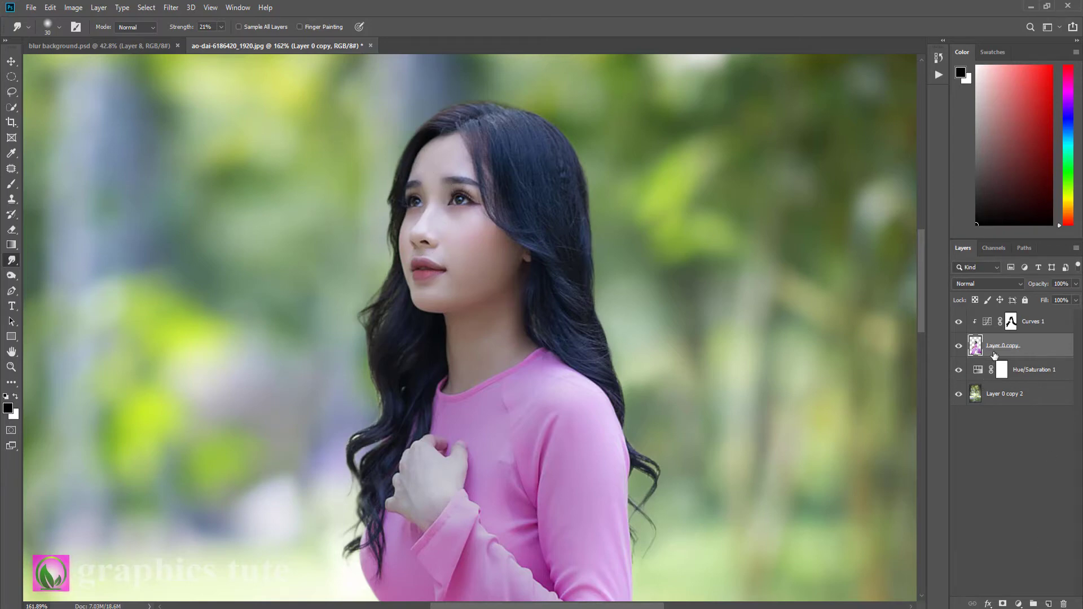
Step: Create clipped Layer 1 filled with 50% Gray and set it to Overlay blending
left_click(1048, 605)
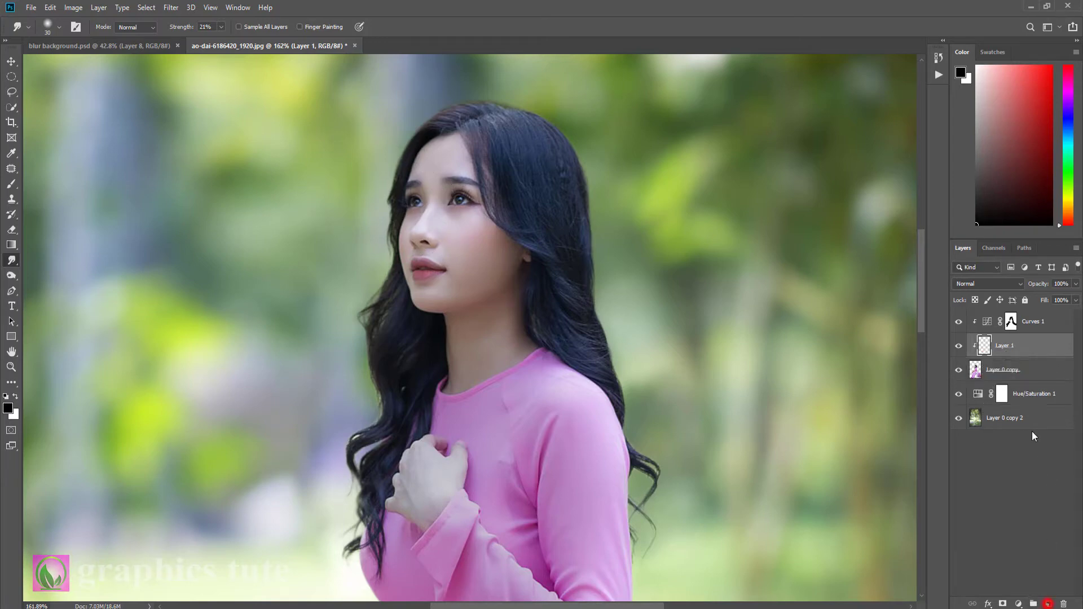
left_click(51, 8)
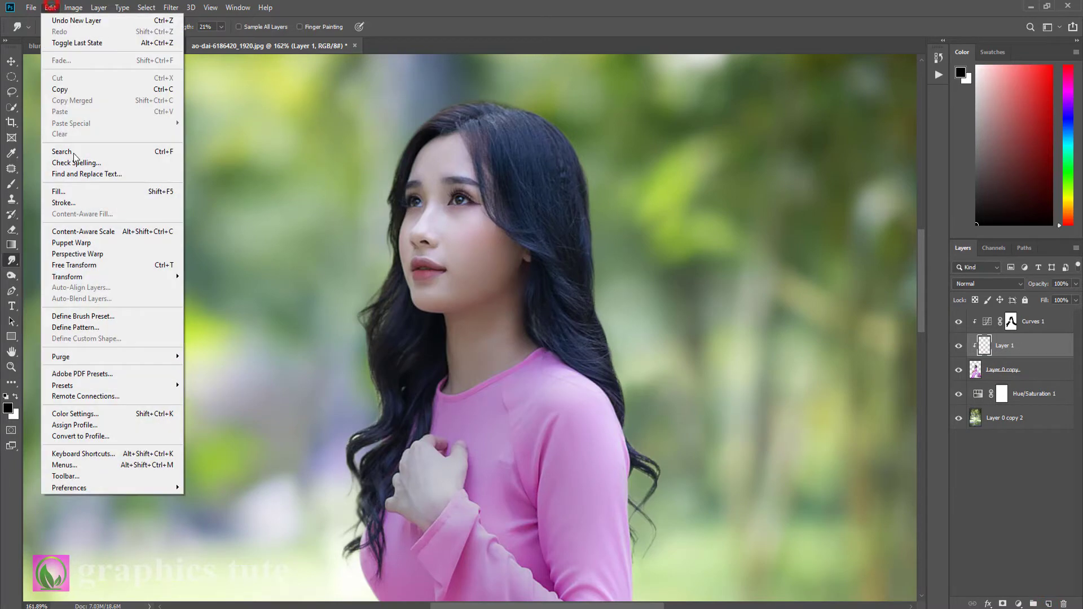
left_click(73, 192)
left_click_drag(578, 141, 734, 116)
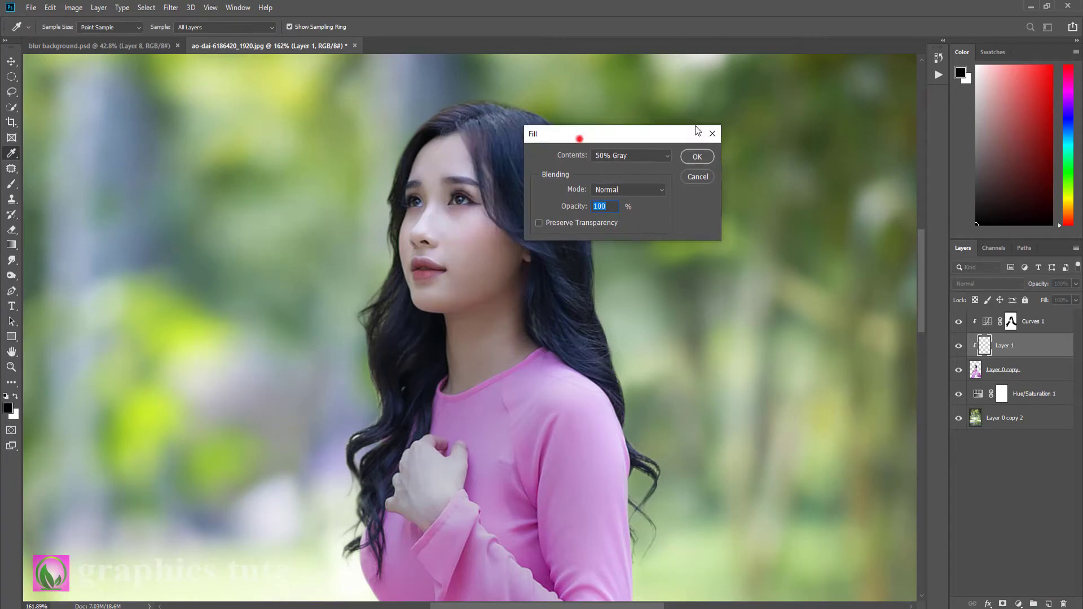
left_click(768, 142)
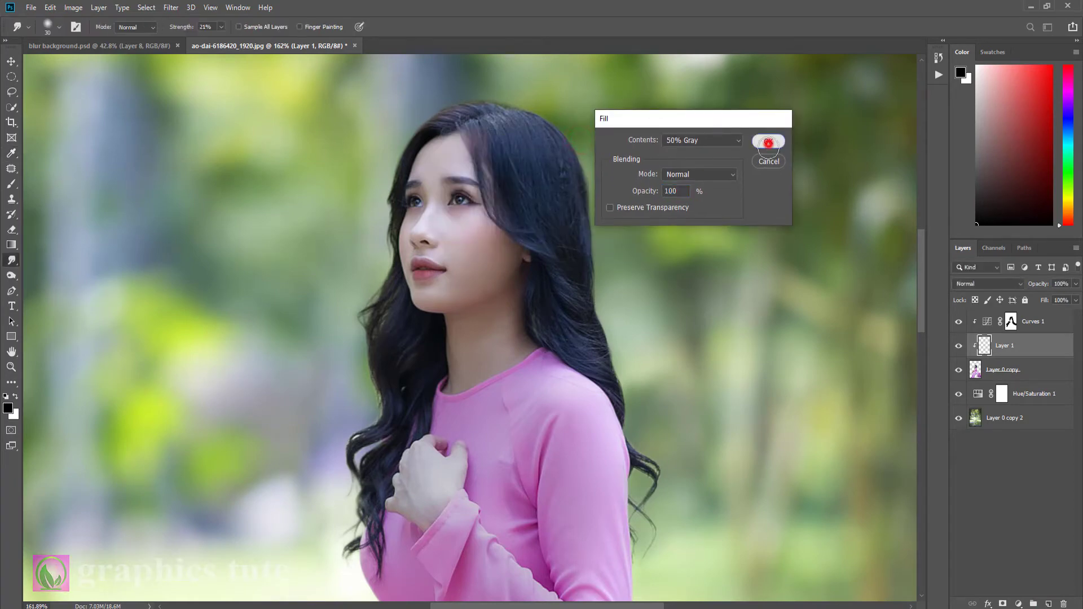
left_click(996, 285)
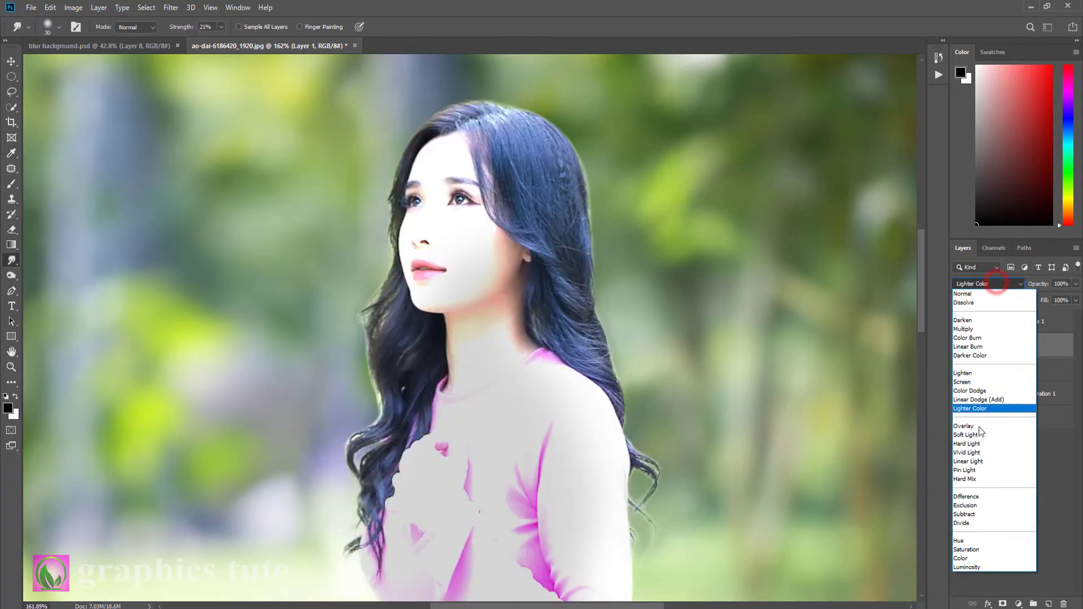
left_click(976, 427)
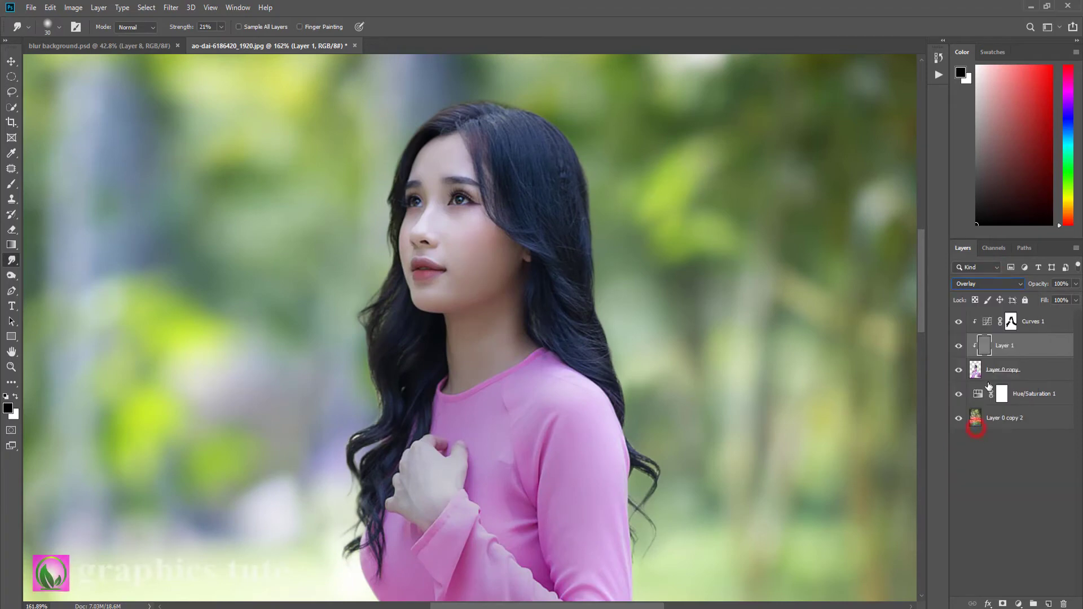
Step: Dodge the nose, forehead, cheek and chin at 10% midtone exposure with a size-30 brush
left_click(11, 275)
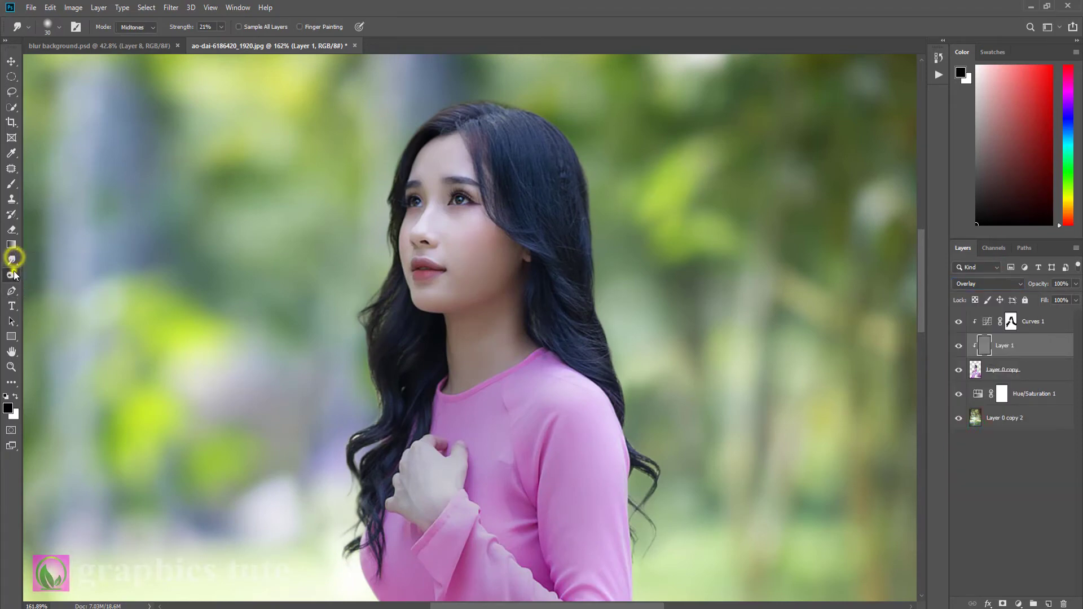
right_click(11, 275)
left_click(49, 277)
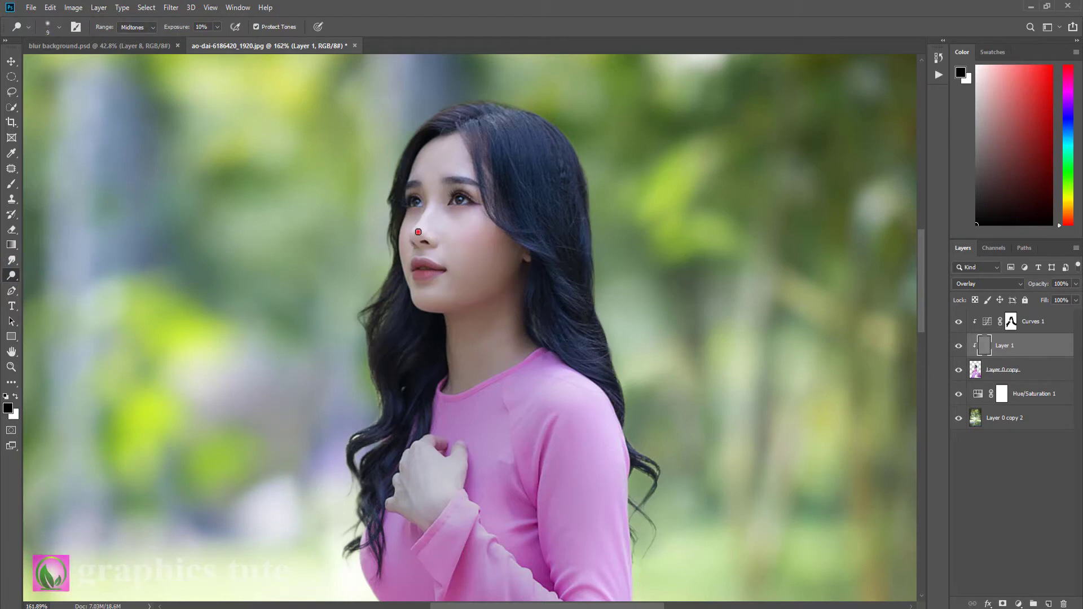
left_click_drag(418, 232, 415, 230)
key("bracketright")
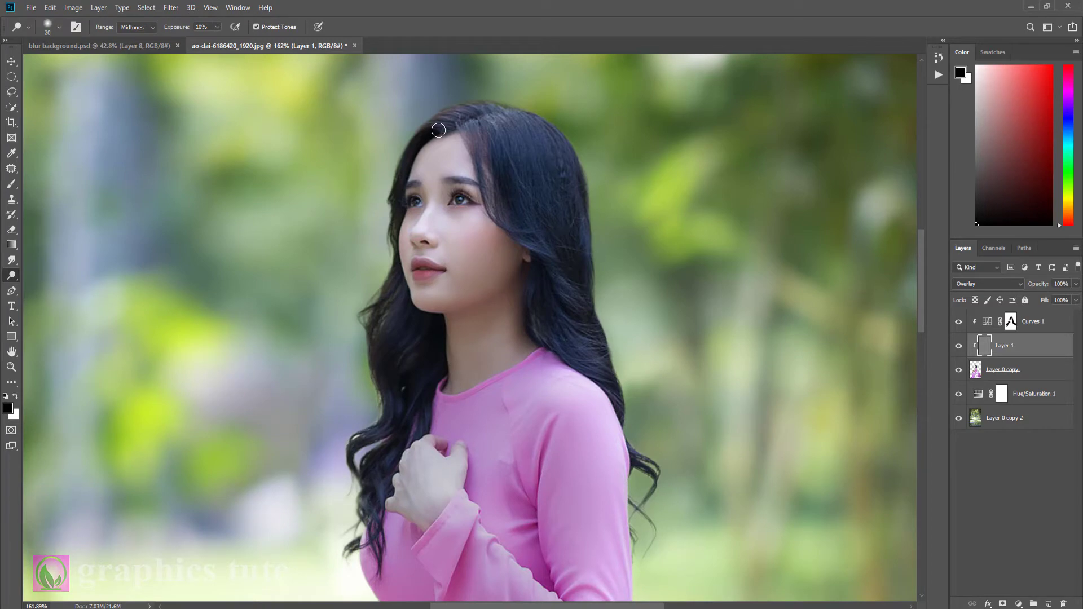
key("bracketright")
left_click(439, 157)
left_click(465, 232)
left_click(428, 300)
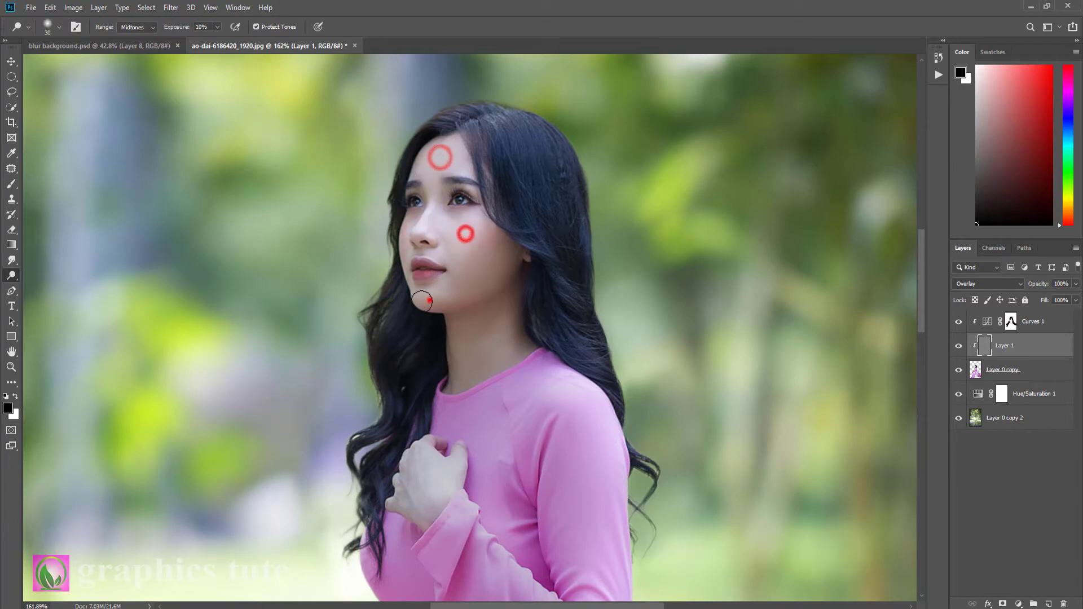
Step: Dodge highlights in the upper, right, ear-side and left hair
left_click(525, 165)
left_click(571, 329)
left_click(543, 249)
left_click(386, 334)
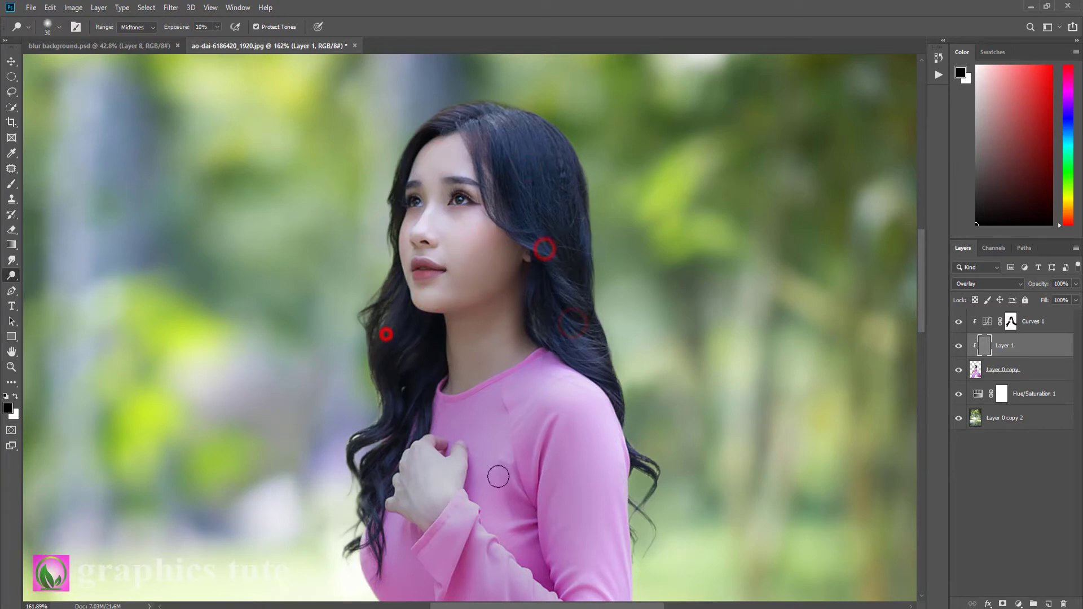
Step: Dodge highlights across the pink dress, lower dress and fabric folds
left_click(434, 261)
left_click(492, 461)
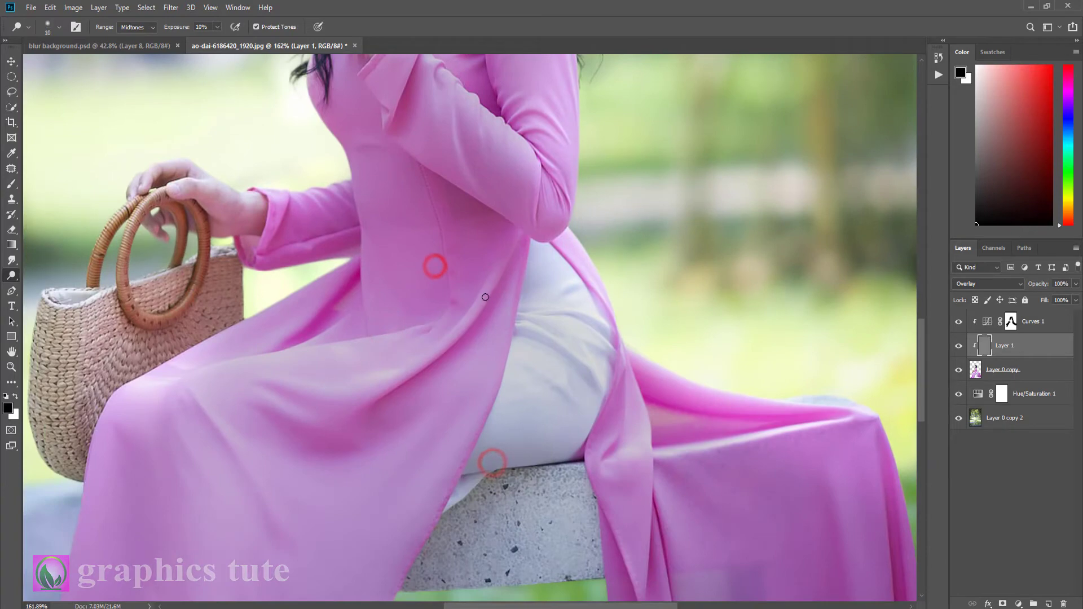
left_click(478, 307)
left_click(678, 453)
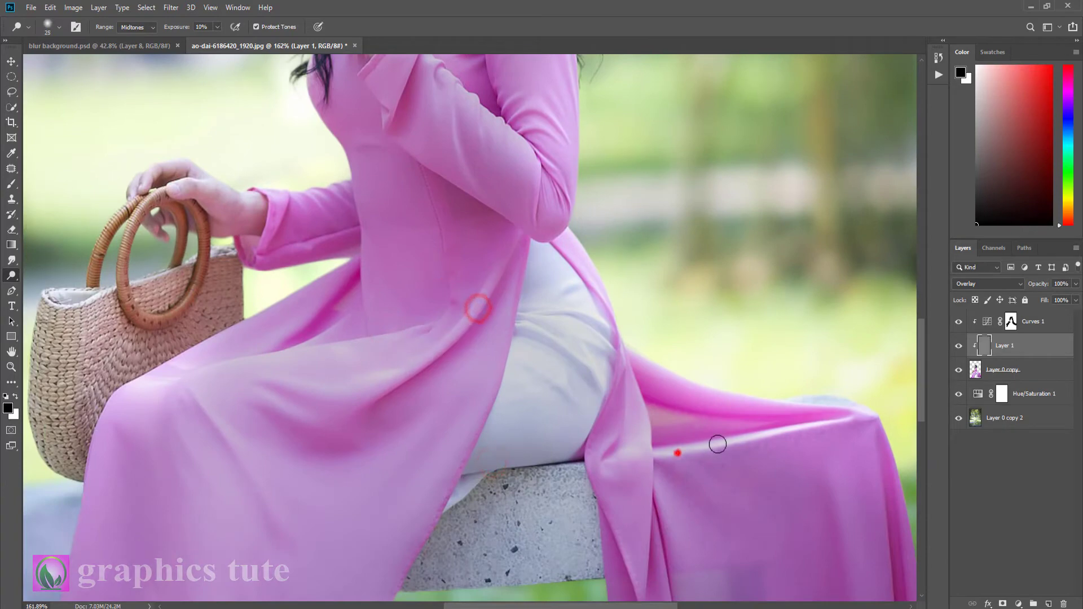
left_click(280, 378)
scroll(276, 395, "down", 5)
left_click(360, 362)
left_click(362, 131)
left_click(236, 438)
left_click(158, 548)
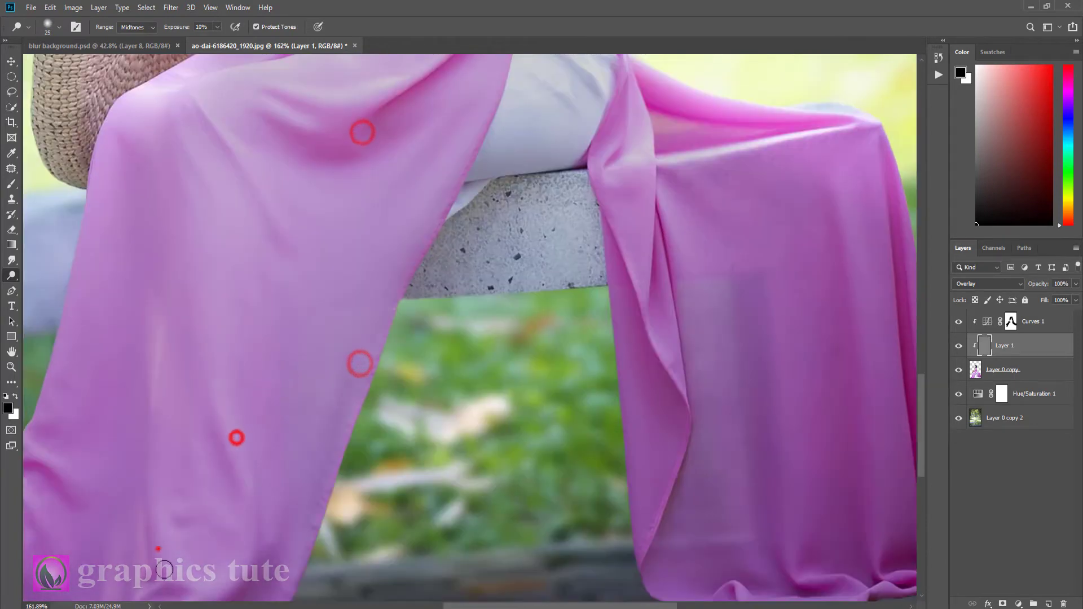
left_click_drag(680, 382, 422, 295)
left_click(537, 409)
left_click(639, 490)
left_click(11, 367)
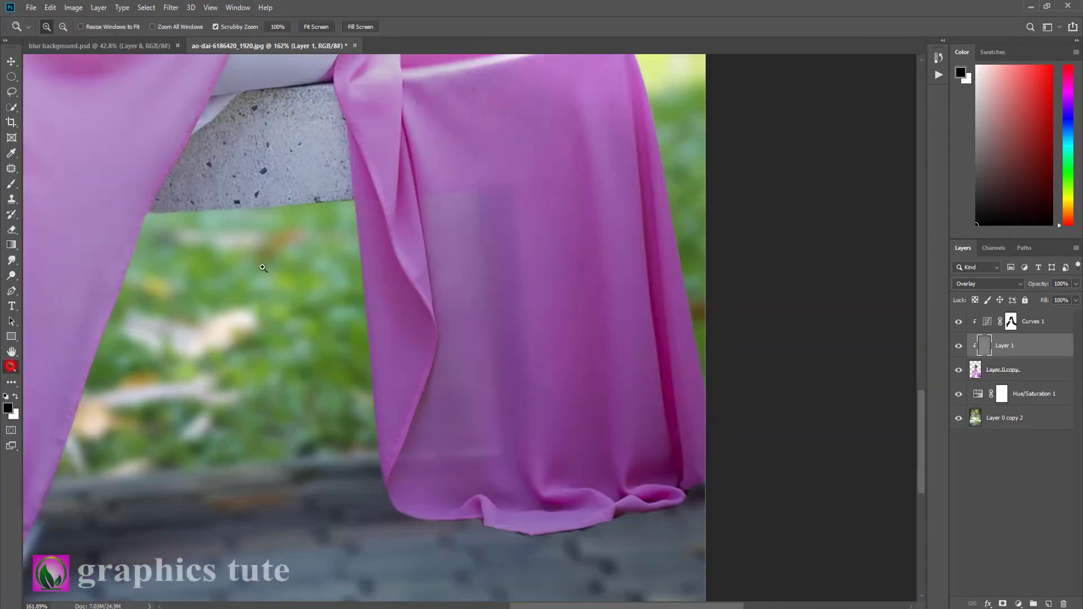
left_click_drag(263, 172, 319, 251)
mouse_move(261, 138)
left_mouse_down()
mouse_move(331, 316)
mouse_move(359, 516)
left_mouse_up()
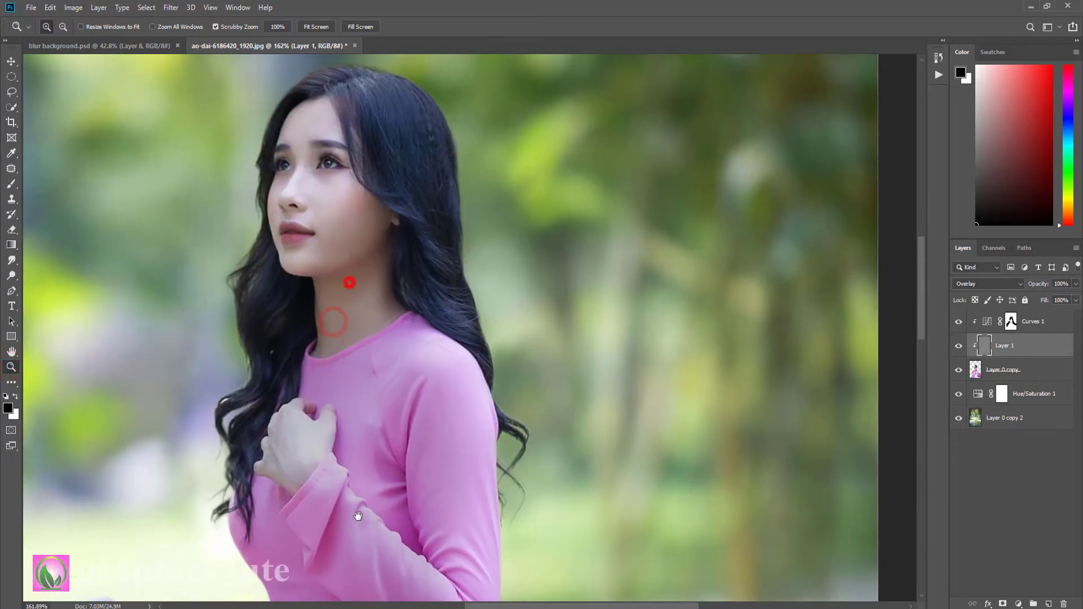
Step: Burn the hair edges and neck at 9% midtone exposure
right_click(11, 275)
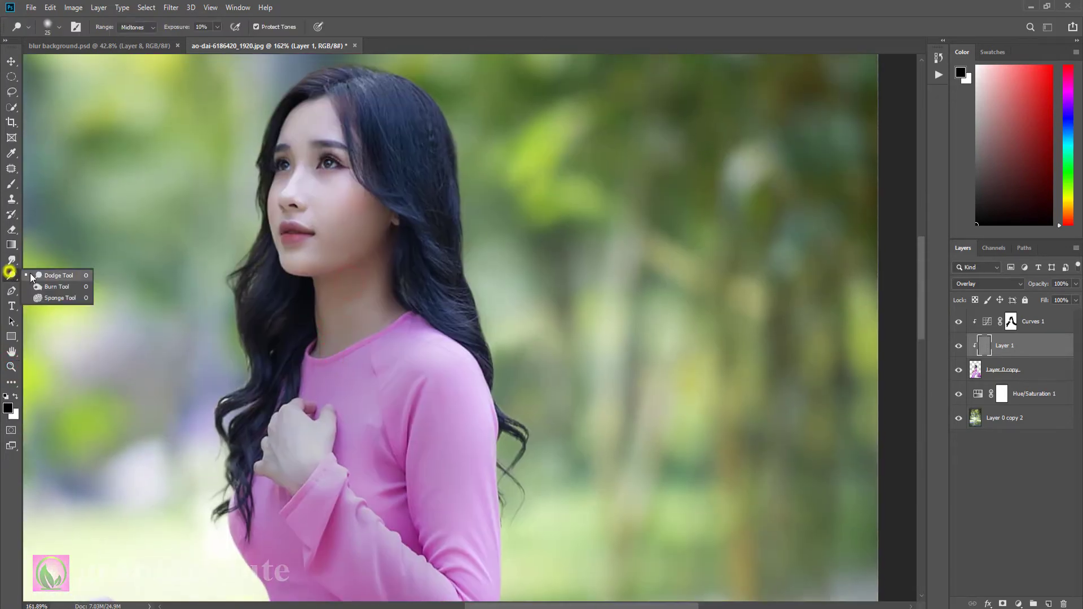
left_click(43, 285)
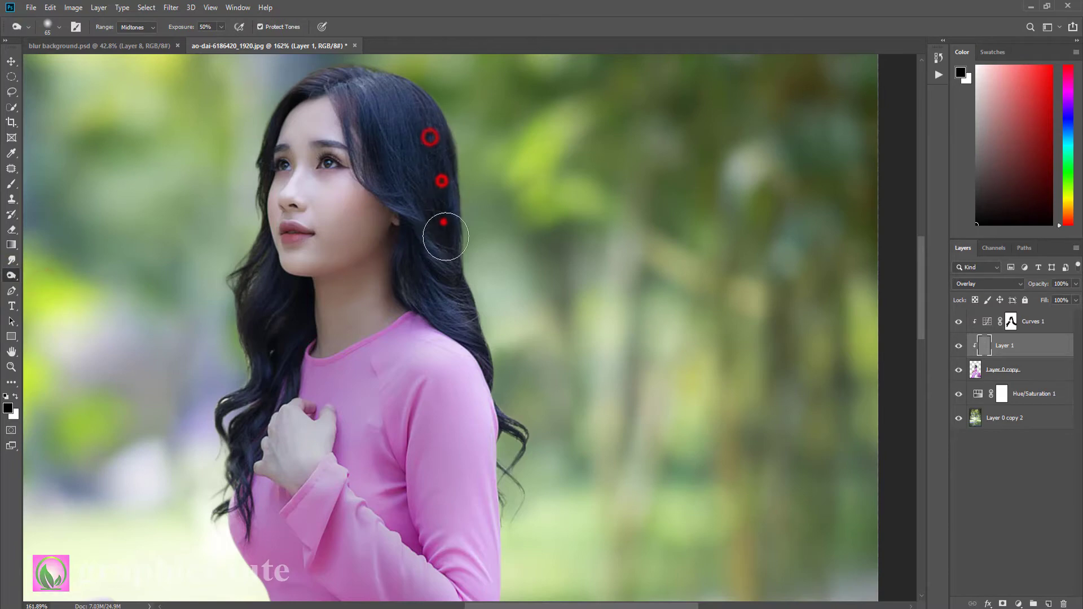
left_click_drag(436, 151, 401, 240)
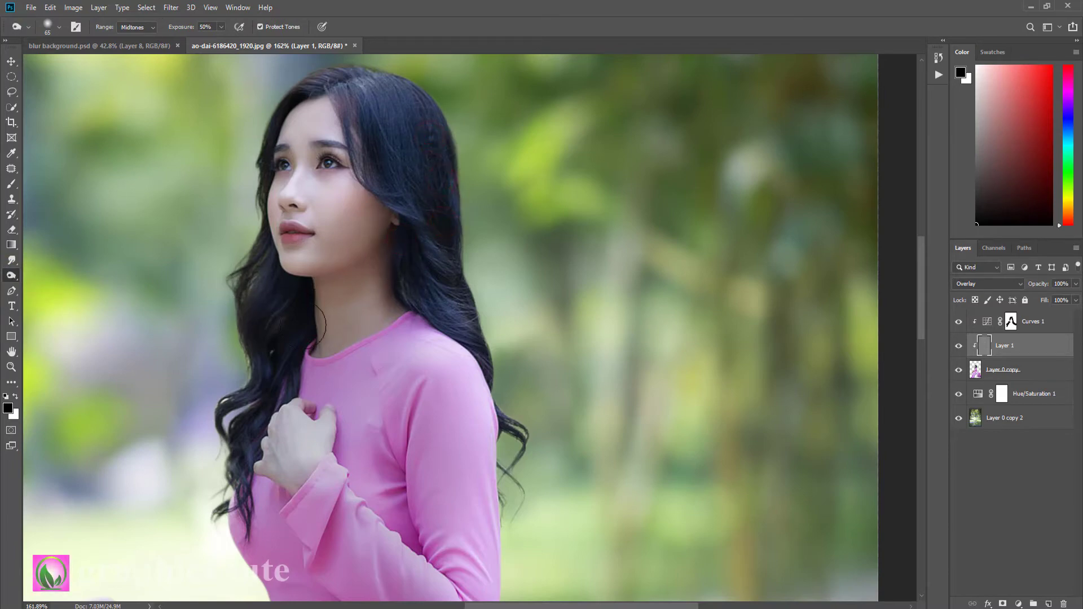
left_click(380, 292)
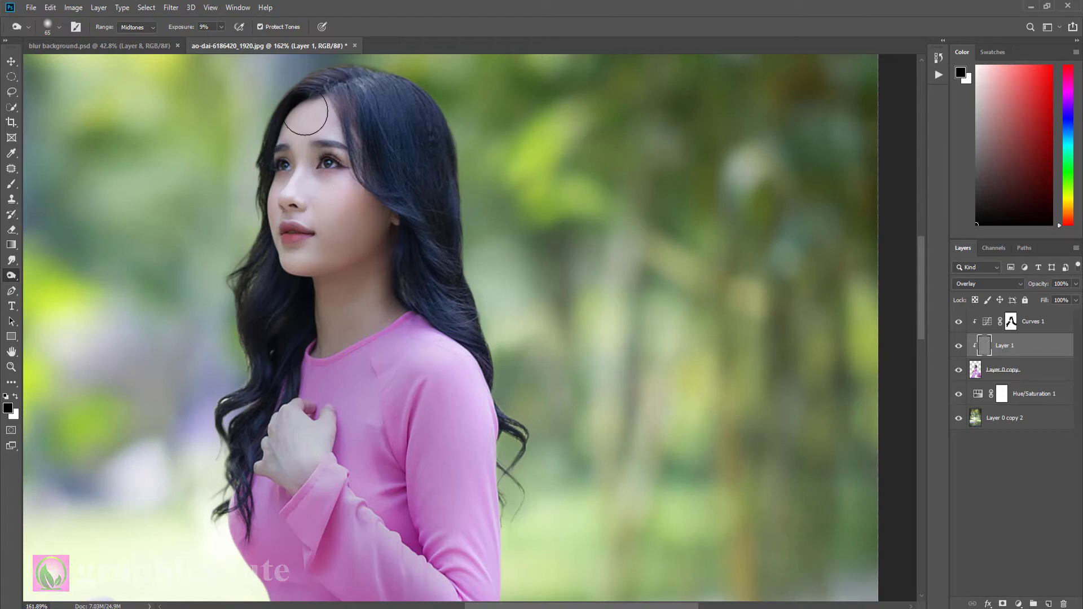
left_click_drag(464, 164, 460, 216)
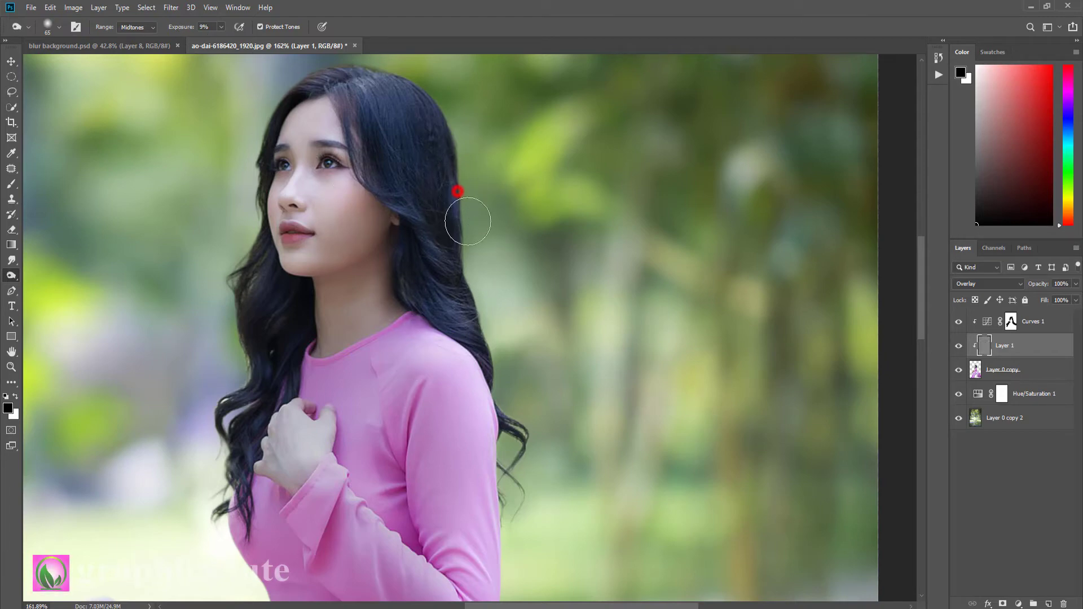
left_click(448, 312)
left_click_drag(228, 363, 222, 301)
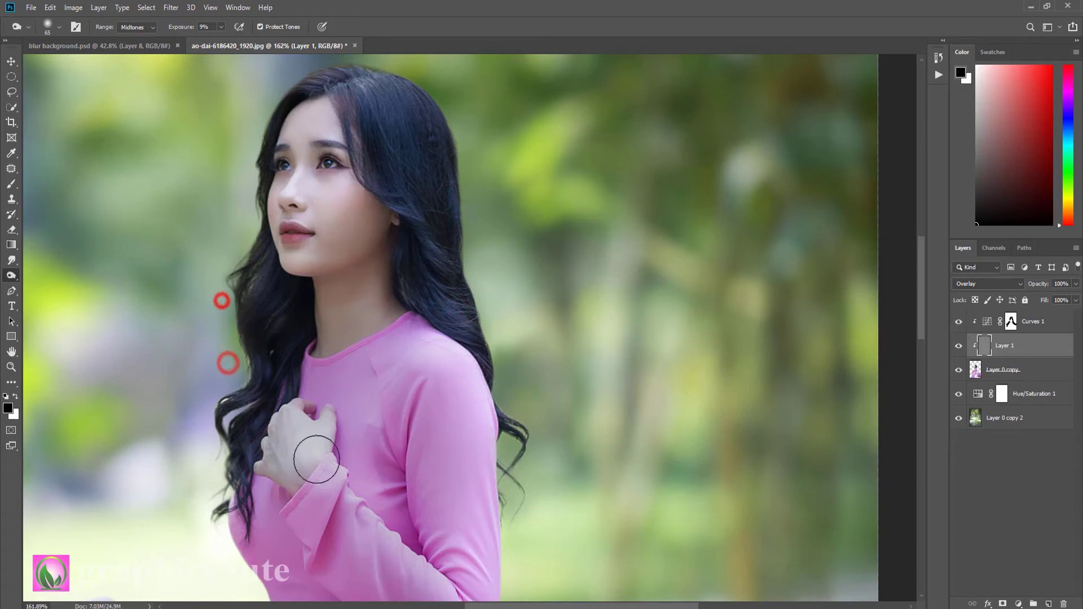
Step: Burn the shadows and fabric folds on the dress lap
scroll(310, 440, "down", 5)
left_click(308, 431)
scroll(256, 370, "down", 5)
left_click(257, 370)
left_click(335, 288)
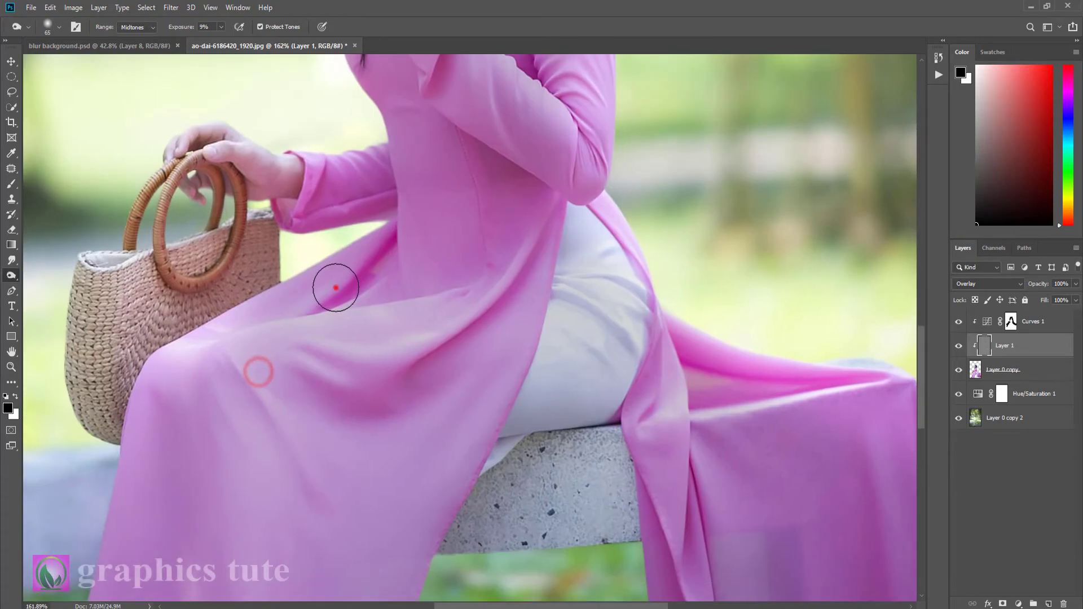
left_click(312, 309)
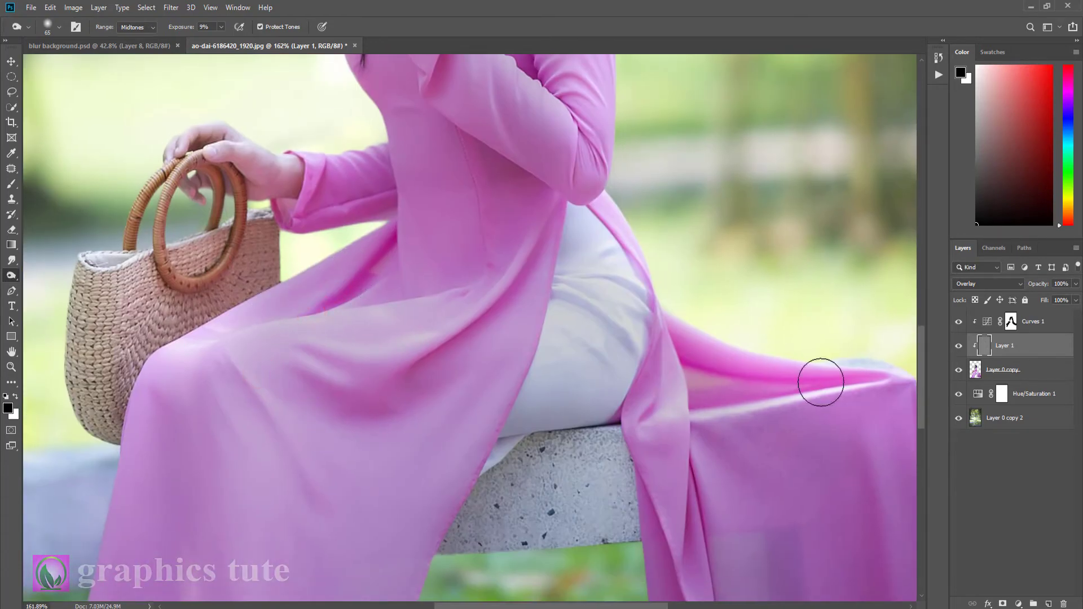
left_click(11, 366)
Step: Toggle Layer 1 to compare, then add merged Layer 2 above Curves 1
left_click_drag(372, 318, 339, 267)
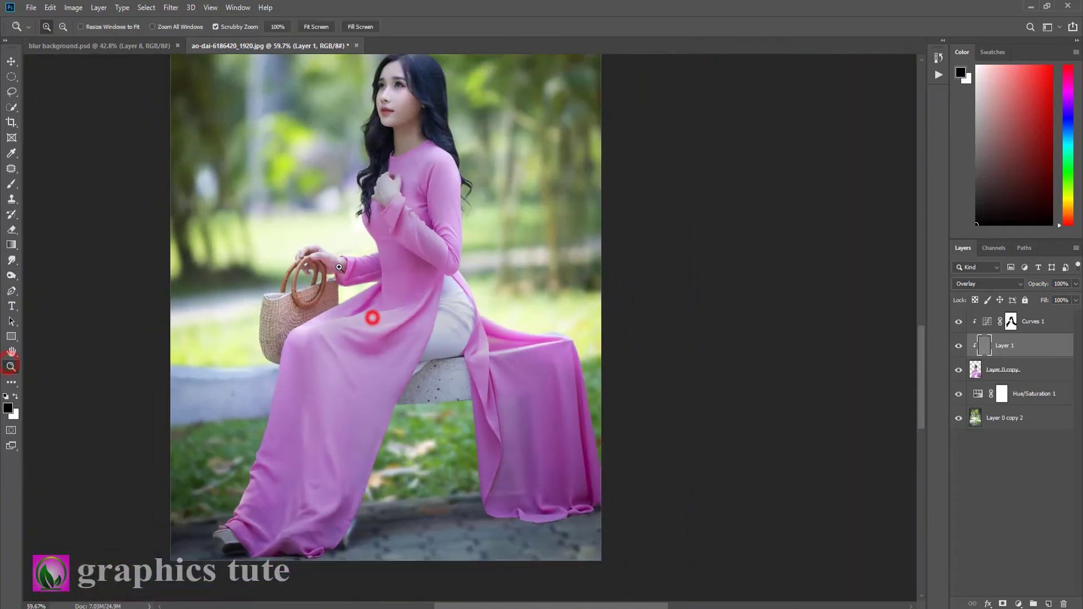
left_click(958, 347)
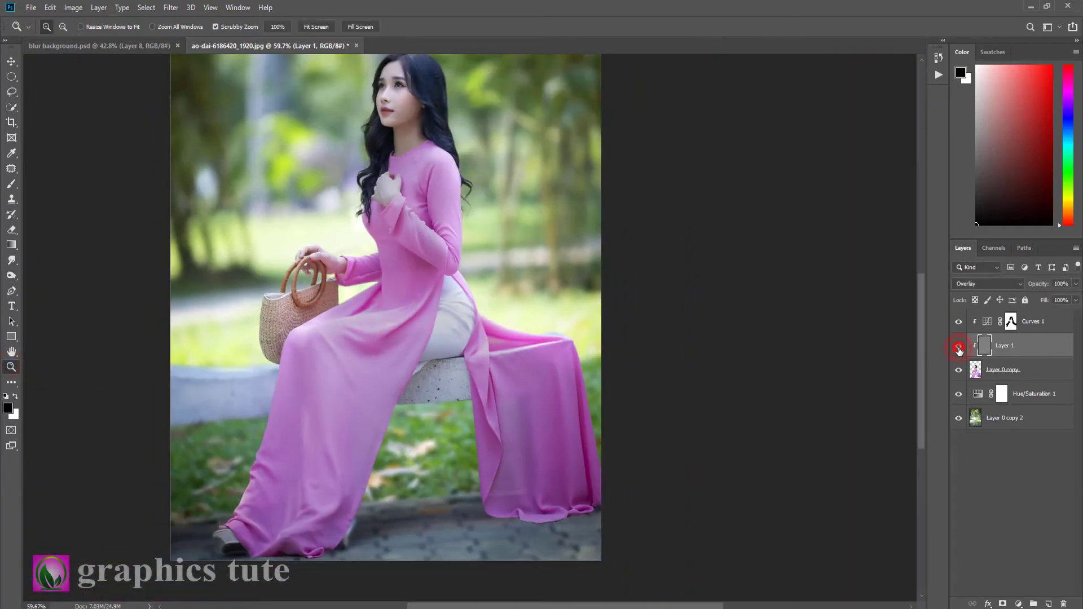
left_click(958, 347)
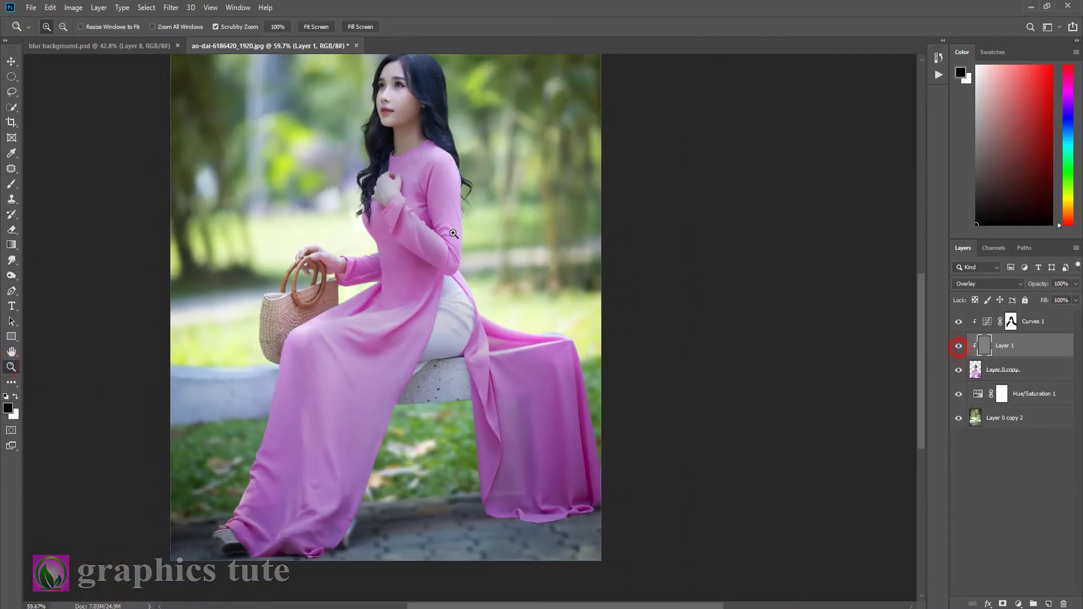
left_click(483, 234, "alt")
left_click_drag(503, 263, 497, 263)
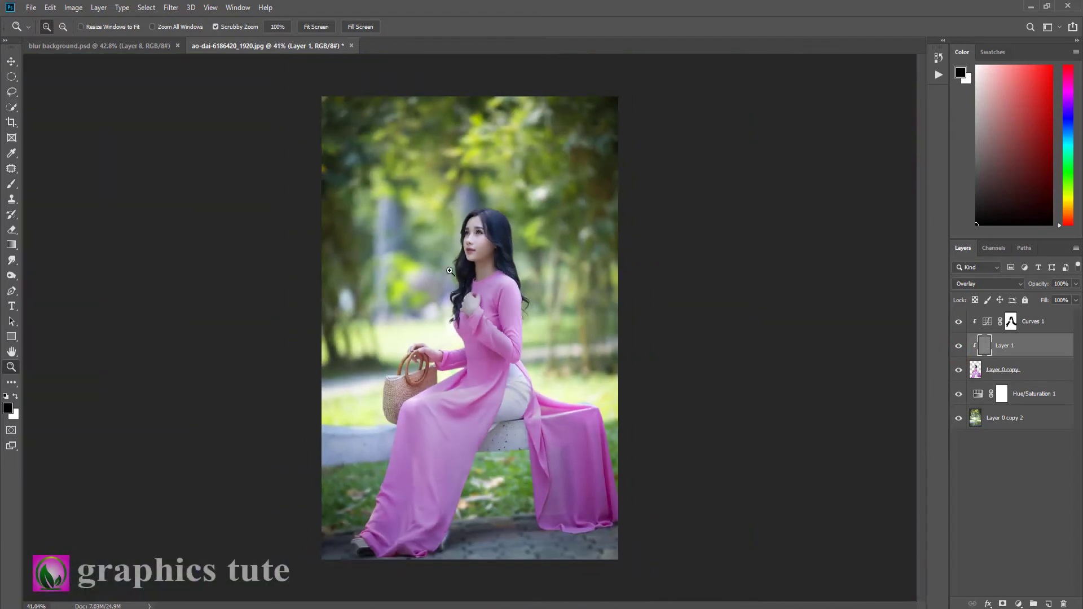
left_click(1042, 330)
left_click(1048, 604)
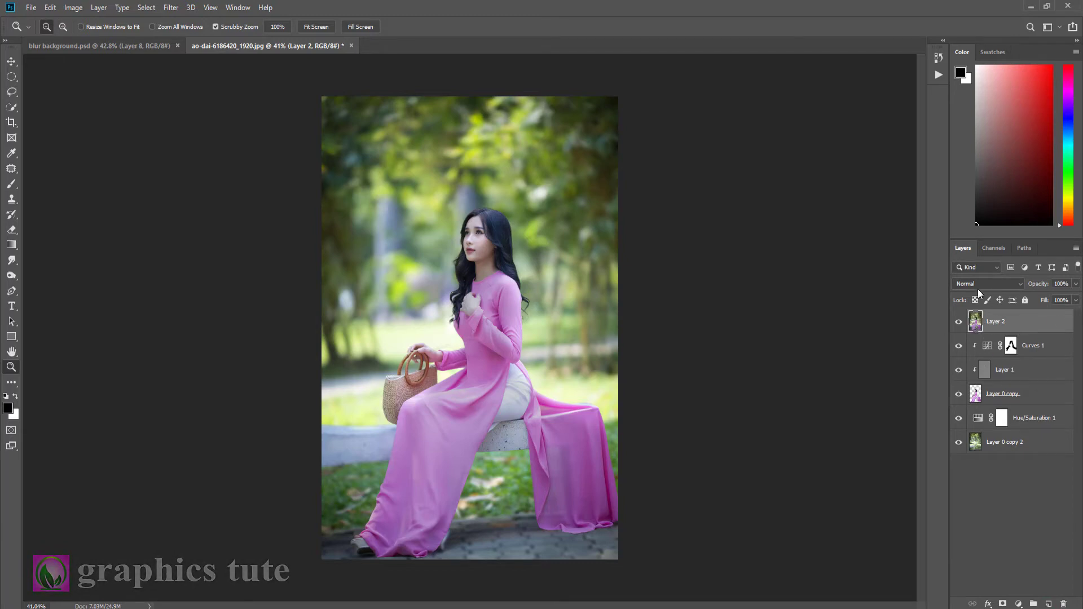
Step: In Camera Raw on Layer 2, set Contrast +14 and hues: Oranges +19, Yellows -100, Greens and Purples shifted
left_click(171, 7)
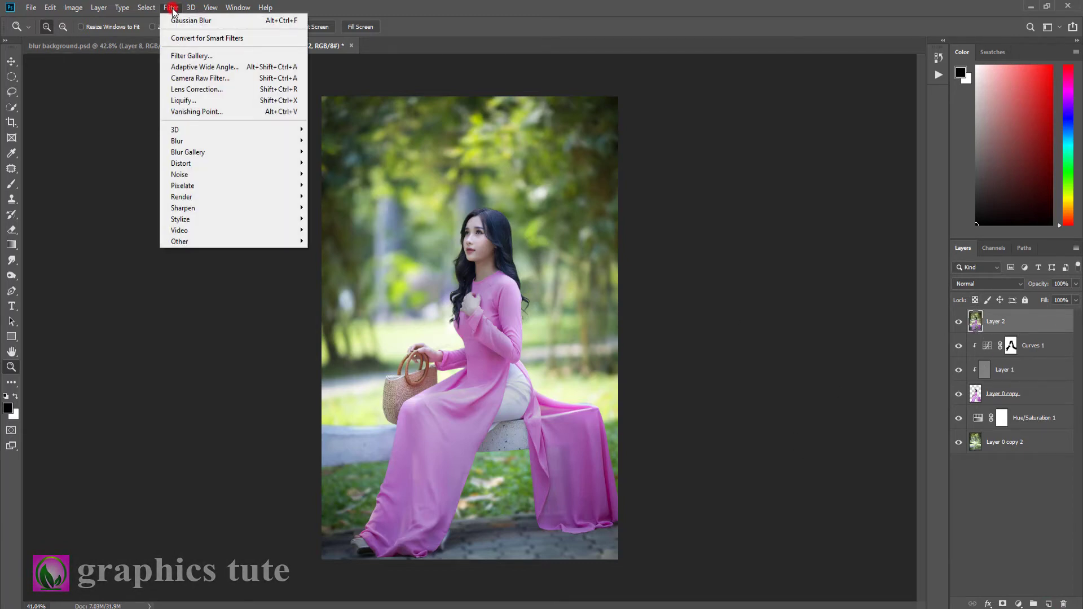
left_click(202, 78)
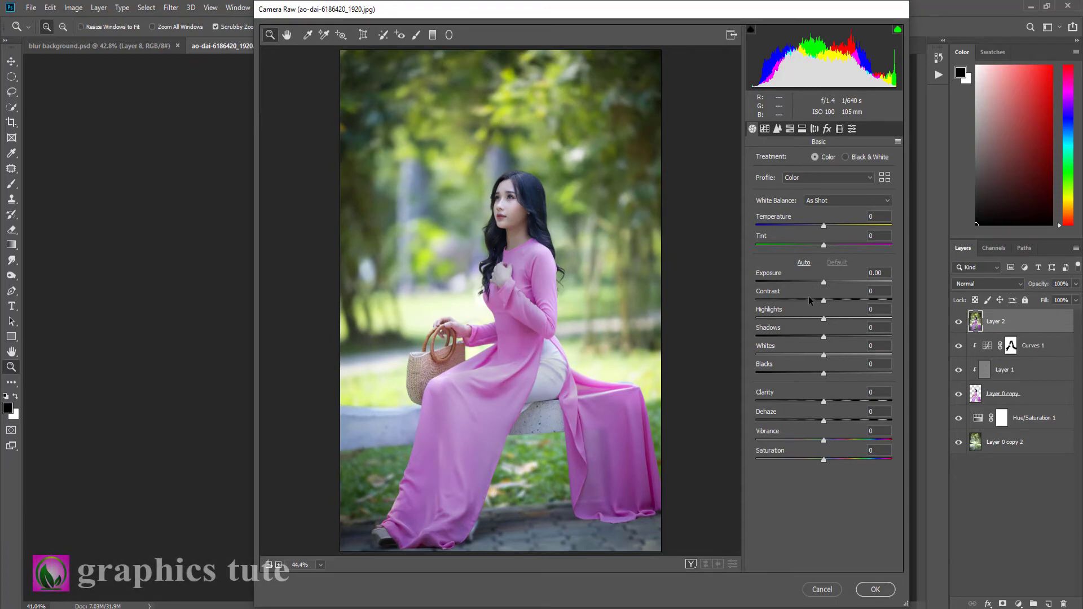
mouse_move(825, 302)
left_mouse_down()
mouse_move(829, 328)
mouse_move(824, 319)
mouse_move(848, 340)
left_mouse_up()
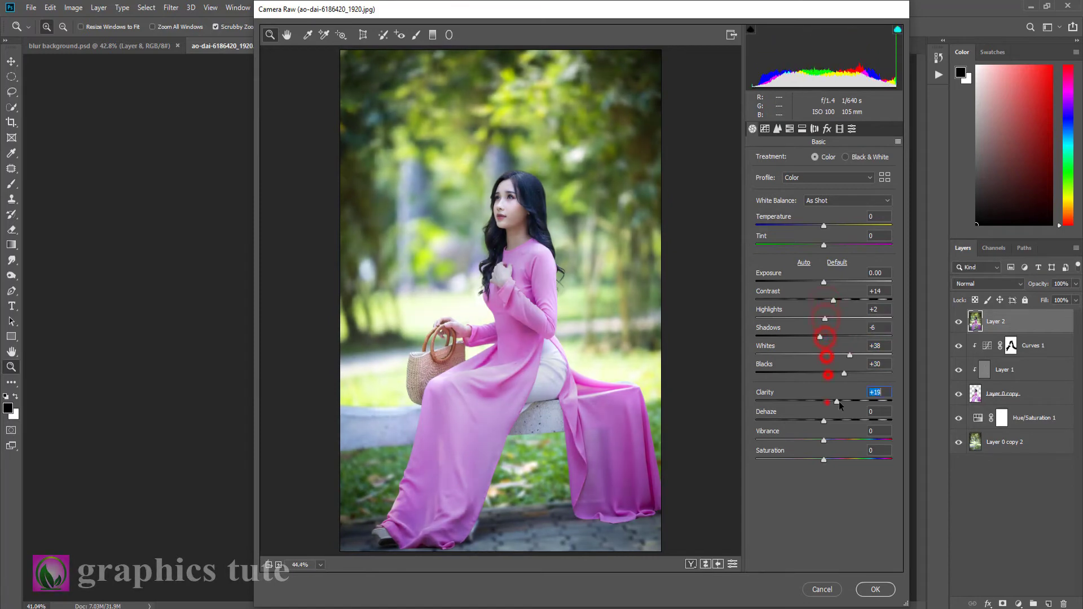
left_click(789, 128)
left_click(762, 161)
mouse_move(825, 222)
left_mouse_down()
mouse_move(842, 221)
mouse_move(841, 202)
left_mouse_up()
left_click_drag(824, 241, 755, 241)
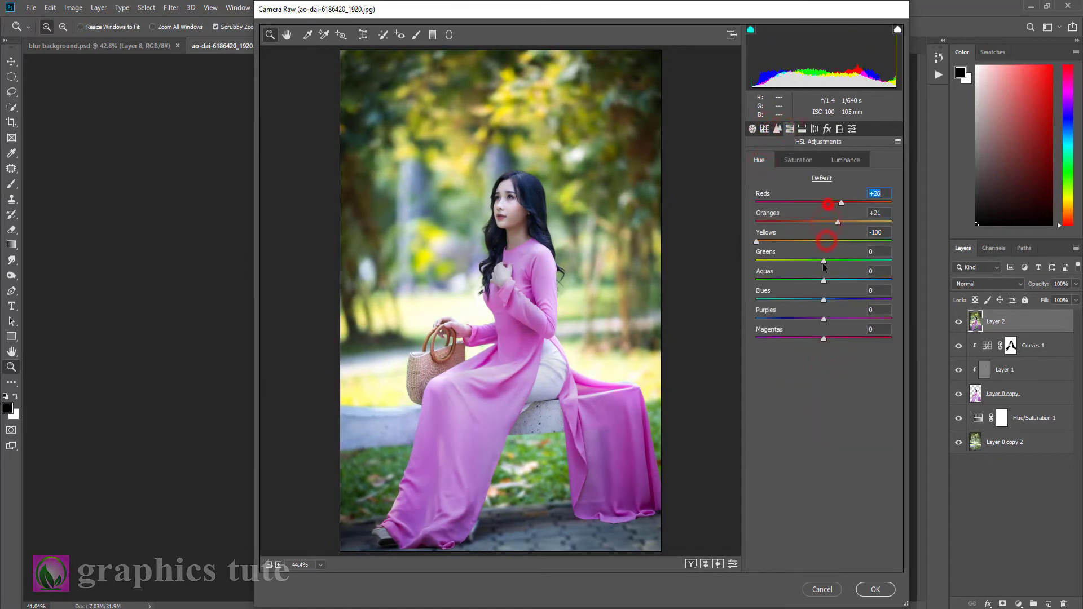
left_click_drag(823, 261, 756, 261)
left_click_drag(823, 318, 884, 318)
Step: Boost saturation: Yellows +100, Oranges +30, Reds +30, and Purples slightly raised
left_click(797, 159)
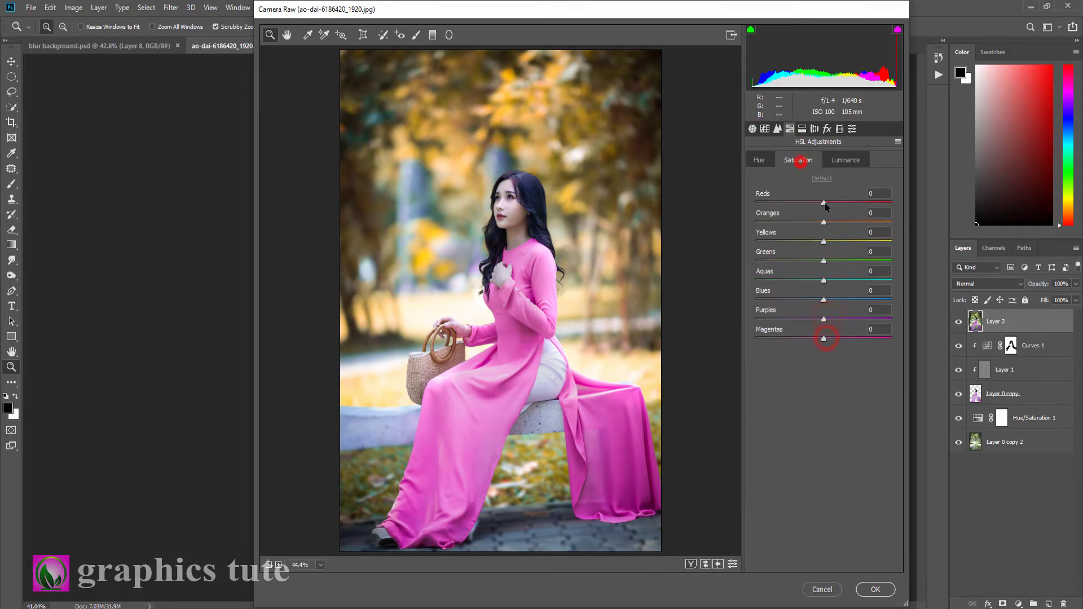
left_click_drag(824, 243, 891, 241)
left_click(824, 261)
left_click_drag(824, 223, 843, 222)
left_click_drag(828, 202, 844, 203)
left_click_drag(822, 320, 834, 319)
Step: Set luminance to Oranges +17, Reds +17, Yellows -13, Purples -6, and apply the Camera Raw grade
left_click(845, 159)
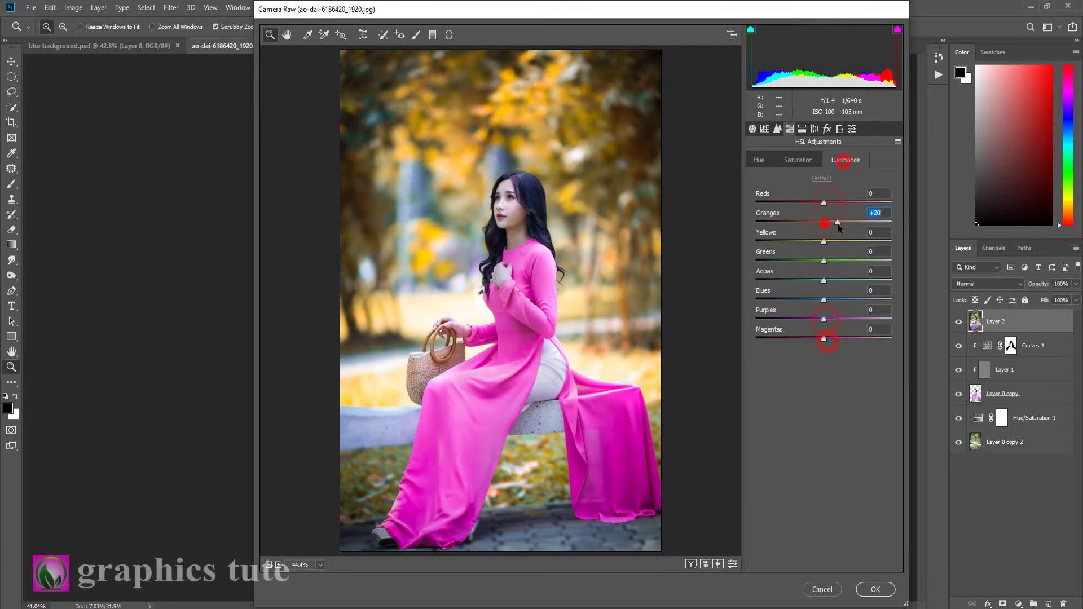
left_click_drag(823, 222, 834, 222)
left_click_drag(823, 202, 834, 202)
left_click_drag(824, 319, 819, 319)
left_click_drag(823, 241, 814, 241)
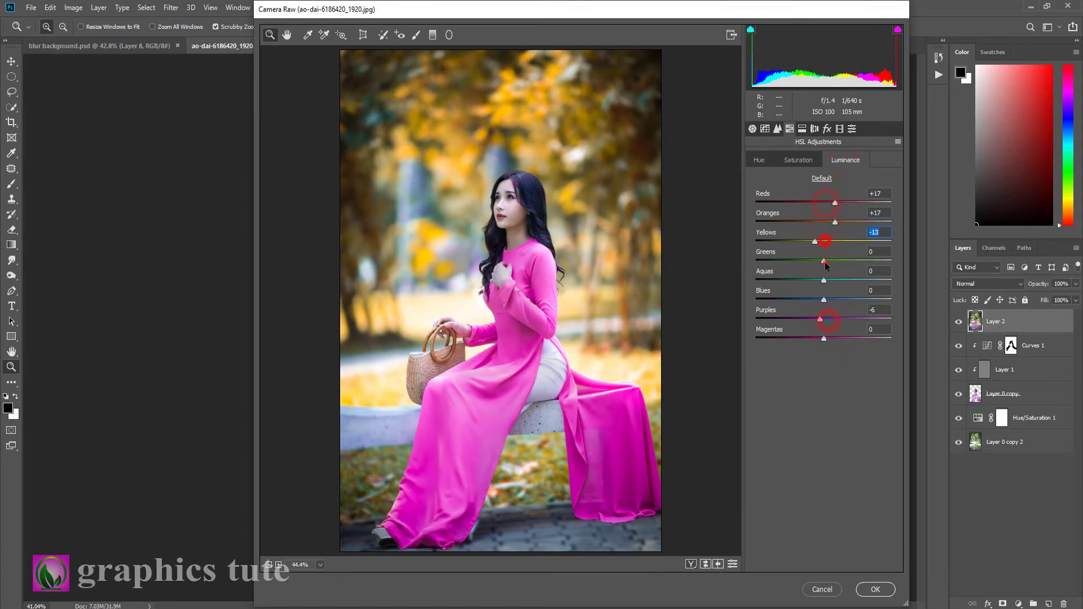
left_click(868, 590)
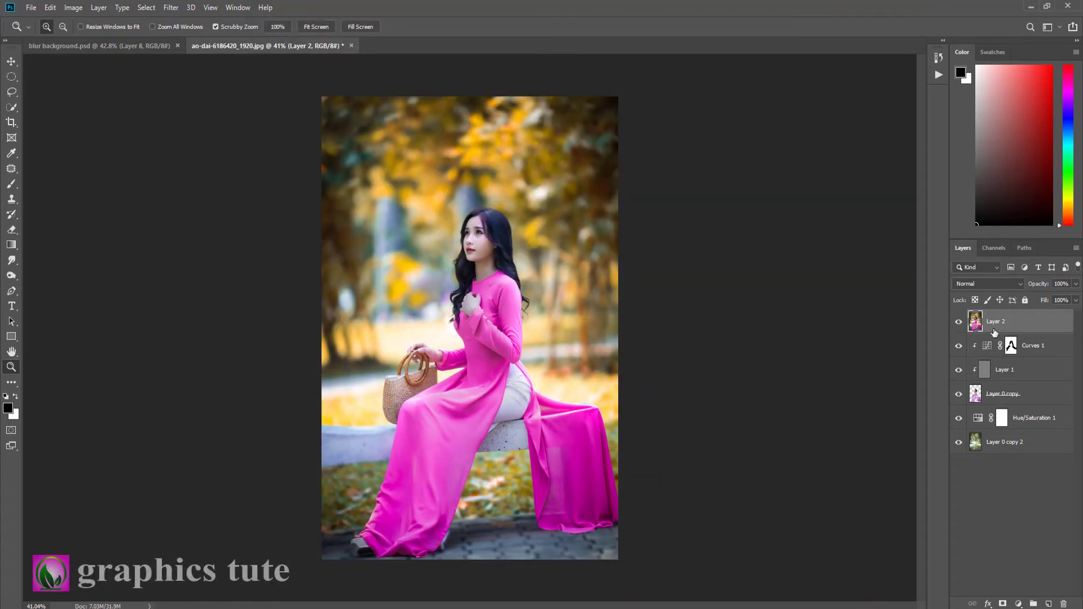
left_click(958, 323)
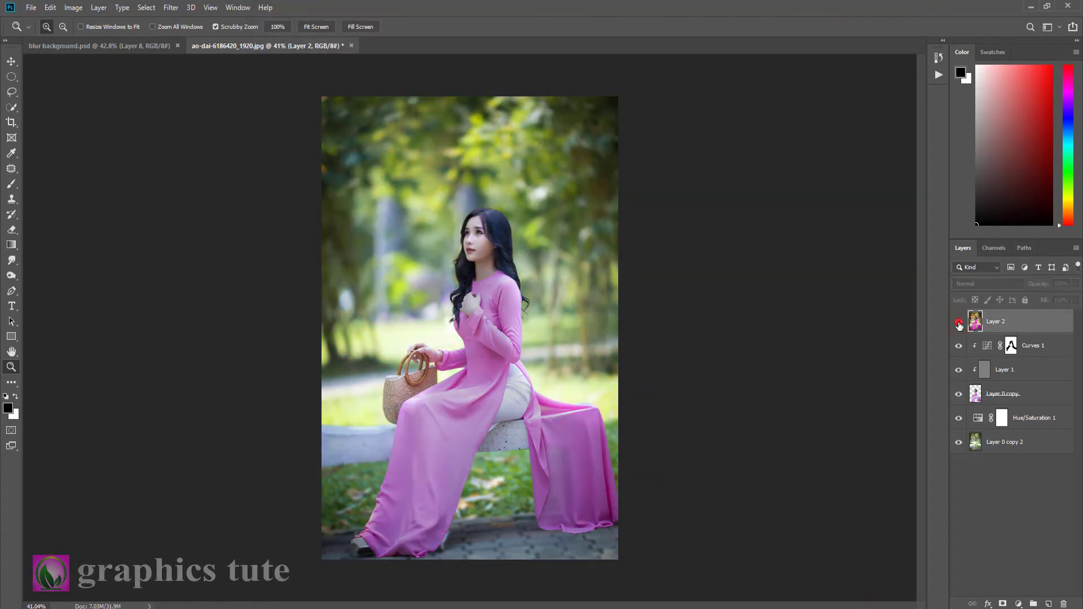
left_click(959, 322)
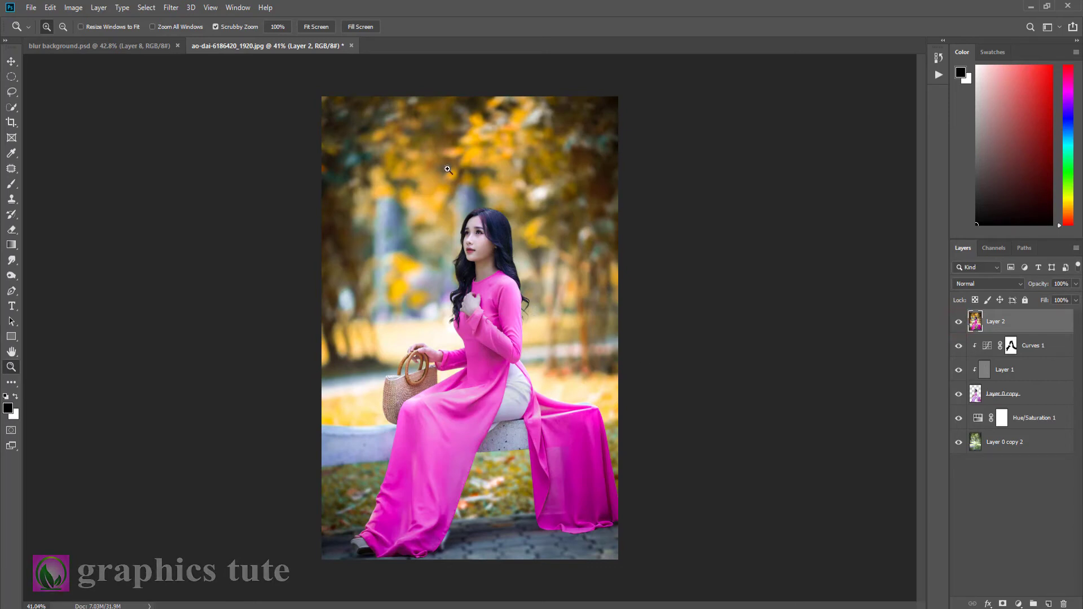
left_click_drag(560, 315, 546, 292)
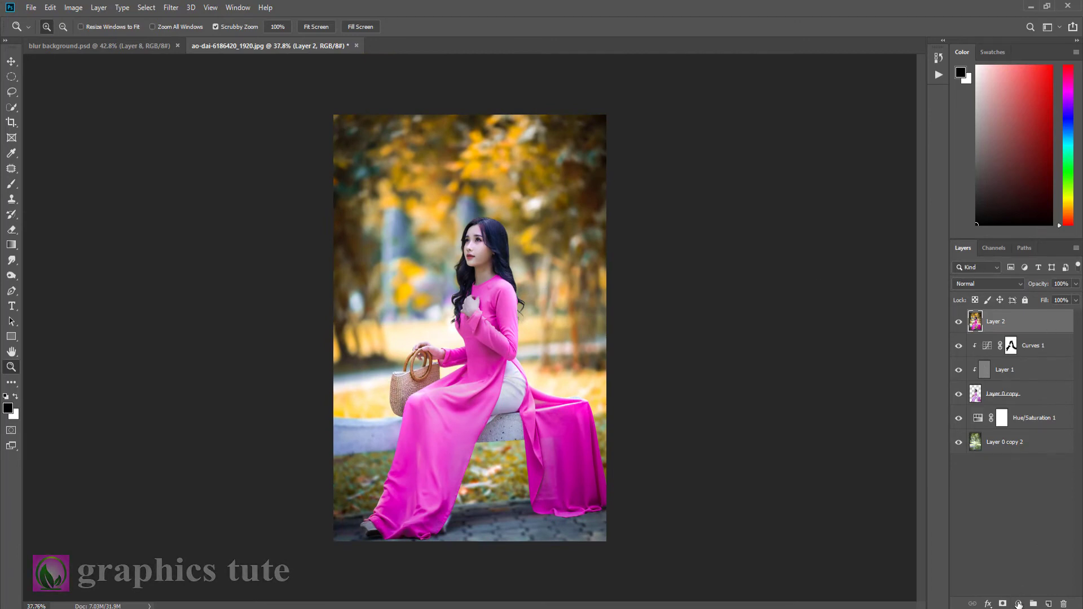
Step: Add a Selective Color layer with Yellows Cyan at +63, then add empty Layer 3
left_click(1018, 603)
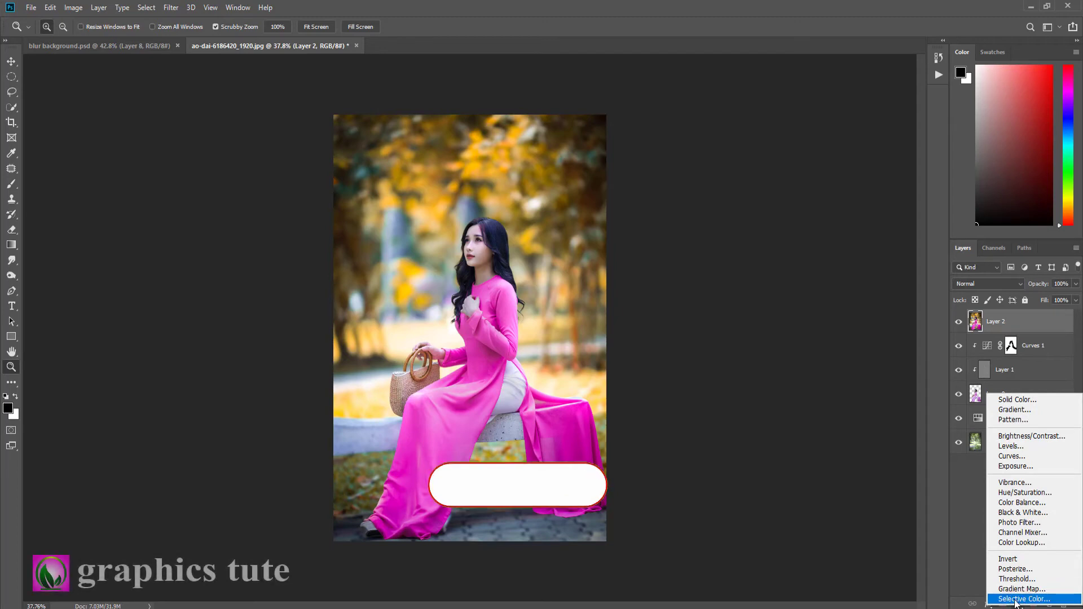
left_click(1015, 599)
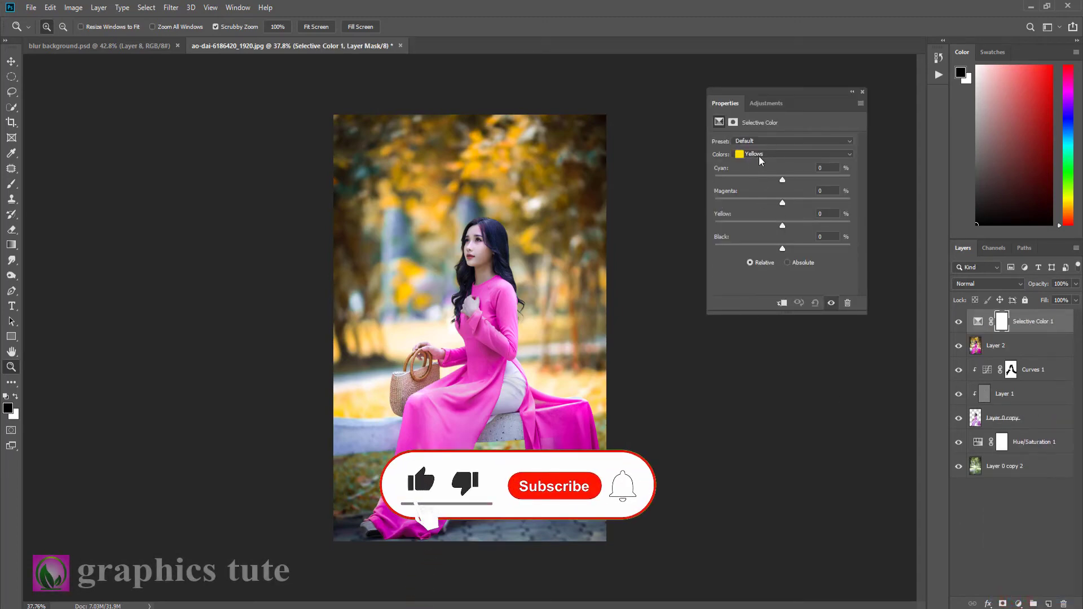
left_click(759, 155)
left_click(762, 174)
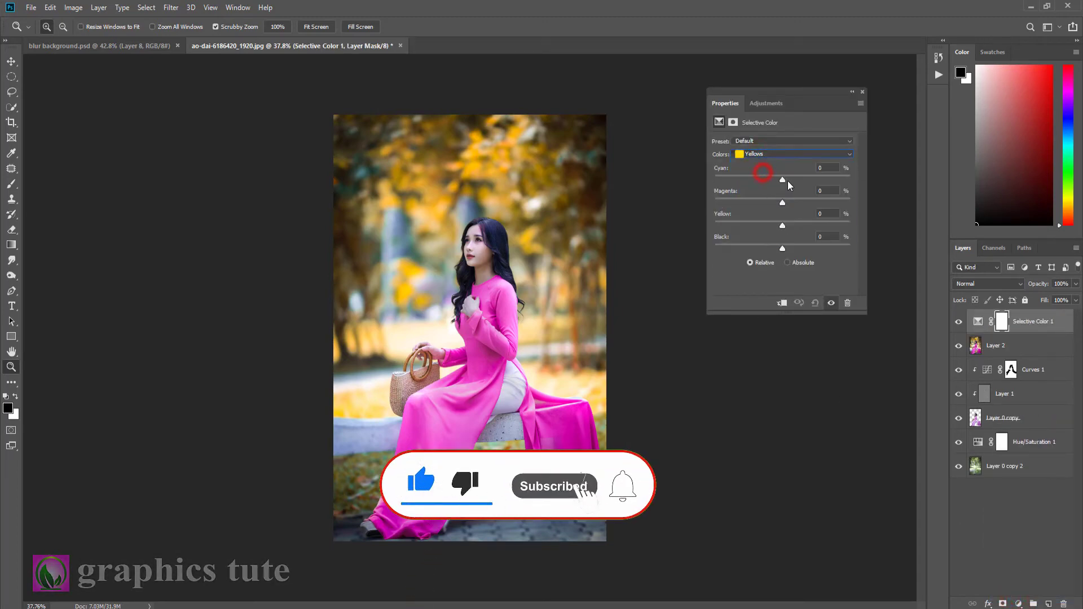
mouse_move(781, 179)
left_mouse_down()
mouse_move(819, 180)
mouse_move(770, 189)
mouse_move(830, 203)
mouse_move(768, 205)
mouse_move(789, 205)
mouse_move(815, 228)
mouse_move(773, 248)
left_mouse_up()
left_click(863, 92)
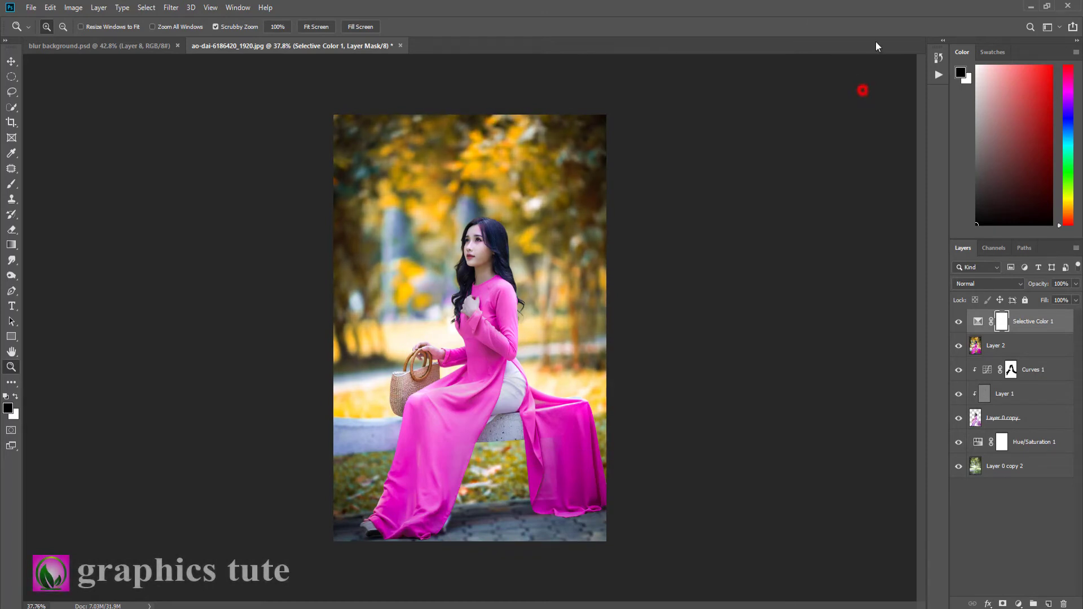
left_click(1048, 604)
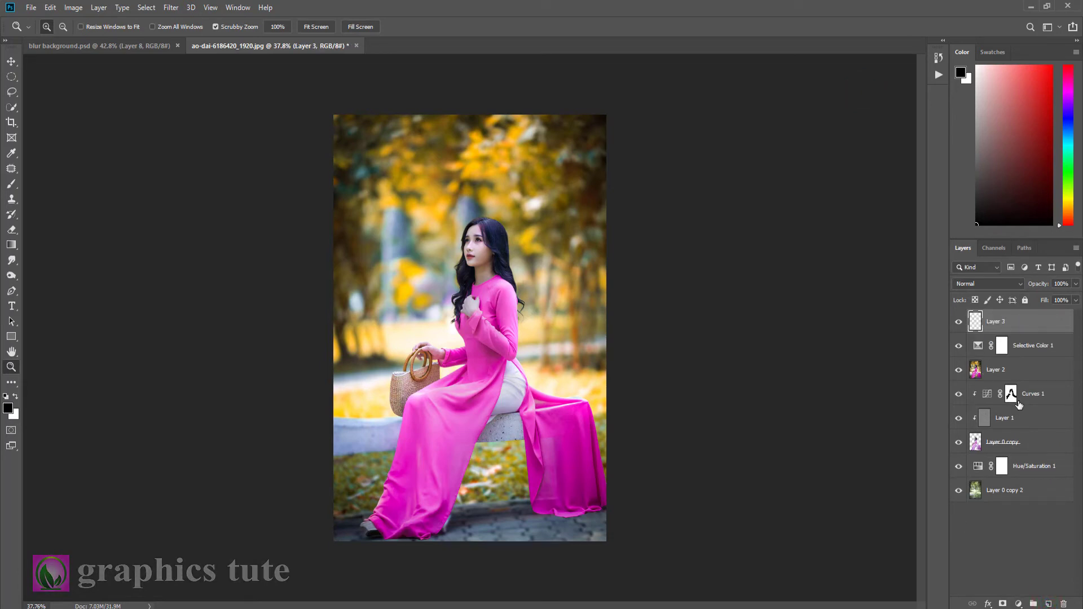
Step: Stamp all visible layers into Layer 3 and raise its Camera Raw Contrast to +23
key("ctrl+shift+alt+e")
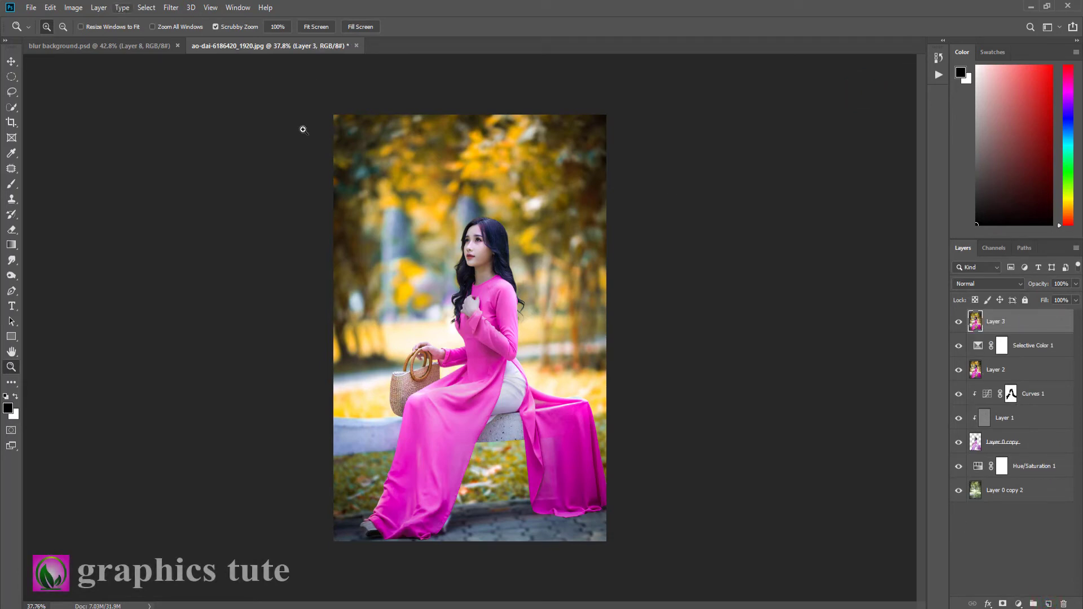
left_click(169, 7)
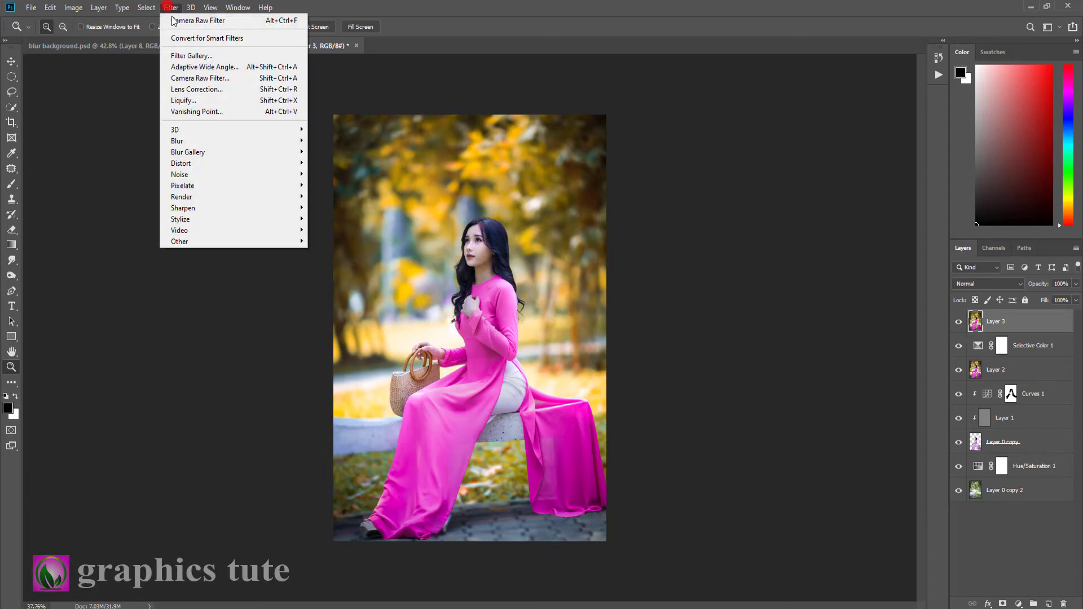
left_click(196, 77)
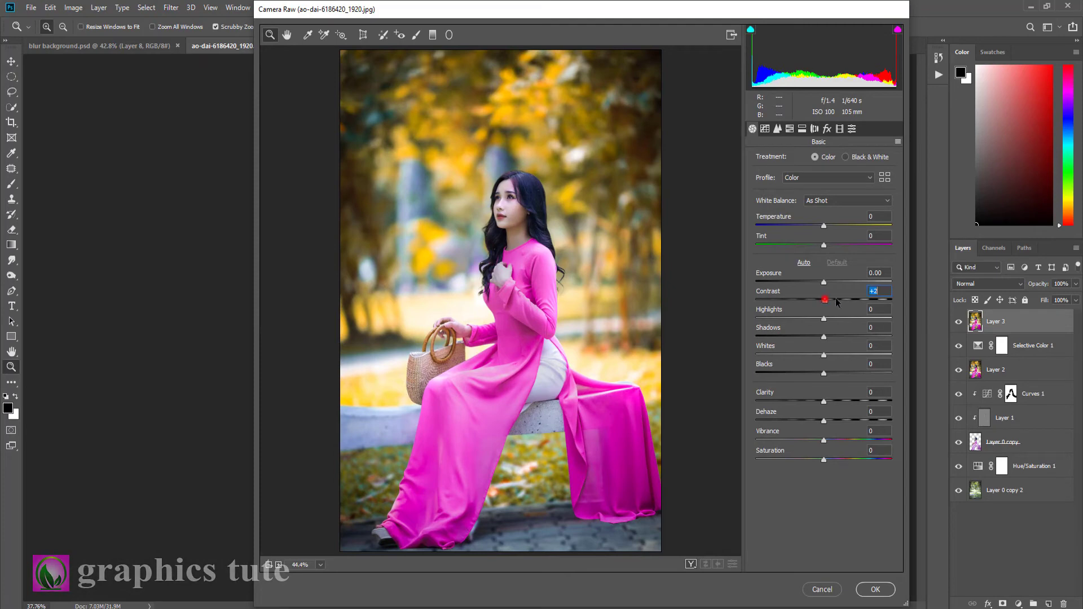
mouse_move(837, 303)
left_mouse_down()
mouse_move(821, 319)
mouse_move(849, 337)
mouse_move(829, 373)
mouse_move(829, 402)
left_mouse_up()
left_click(875, 590)
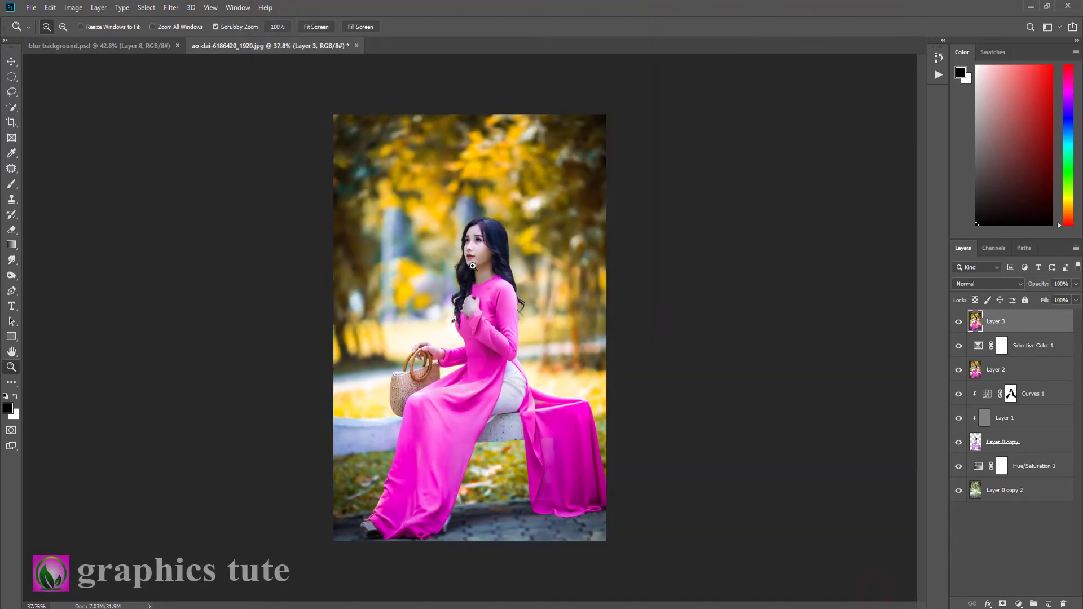
Step: Zoom in on the face and paint a Layer 3 mask from hairline to eye with a size-35 brush
mouse_move(471, 262)
left_mouse_down()
mouse_move(532, 303)
mouse_move(520, 132)
left_mouse_up()
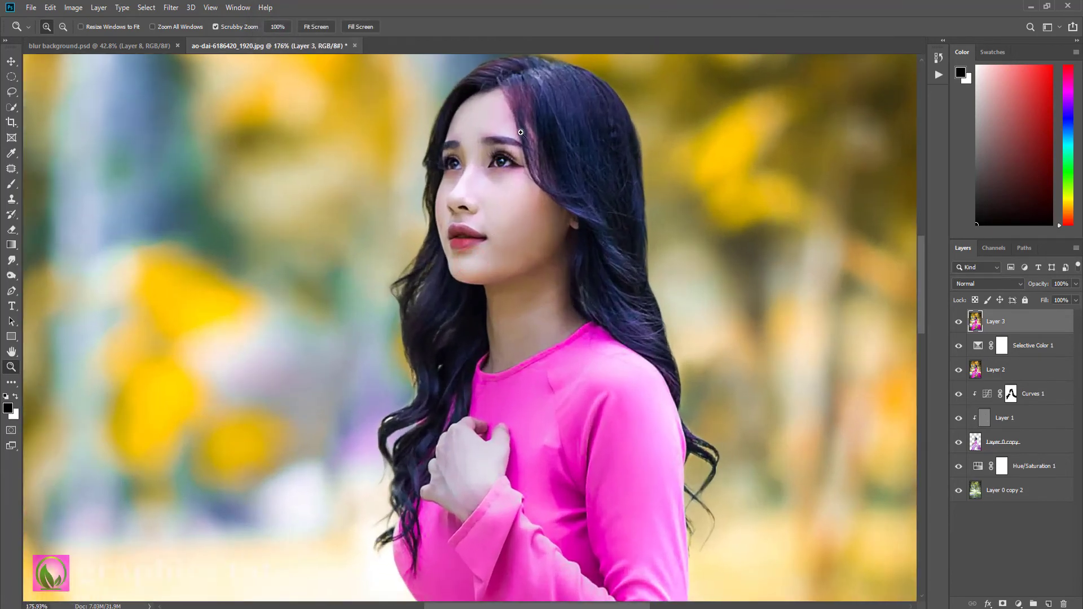
left_click_drag(514, 169, 512, 260)
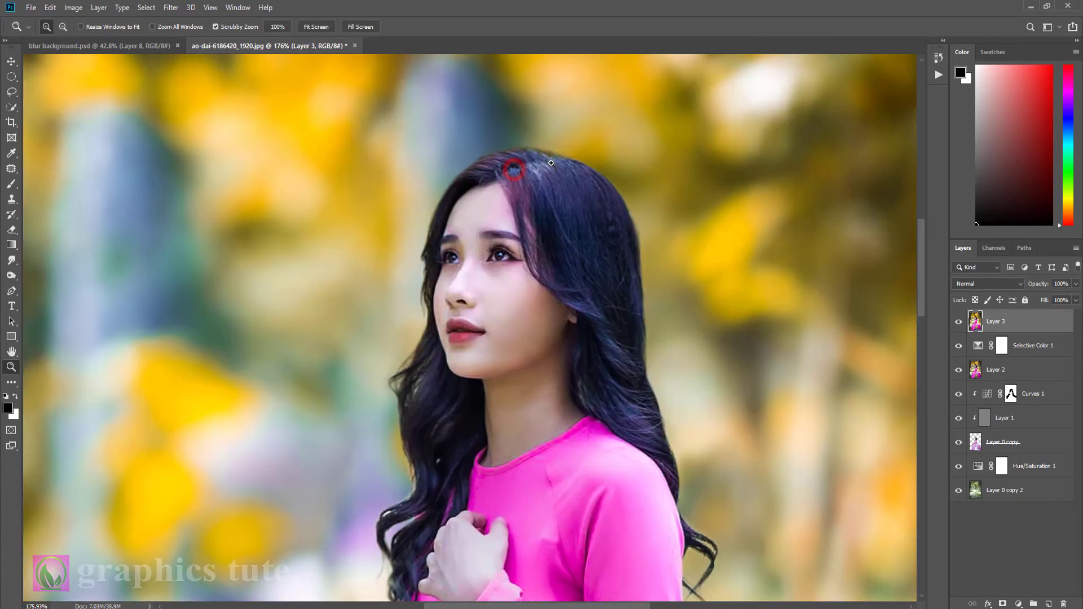
left_click(1002, 603)
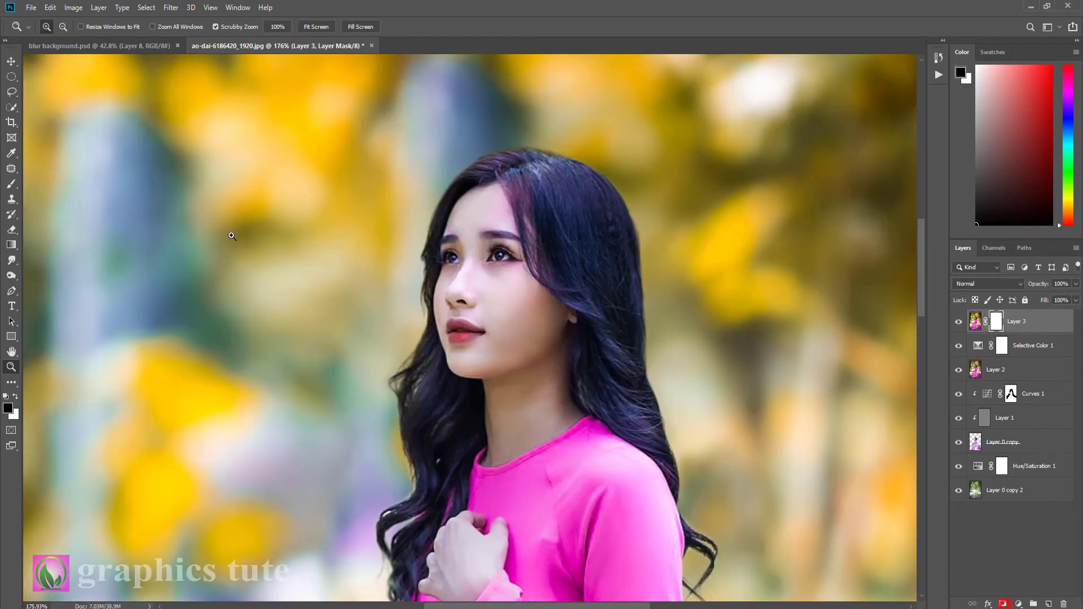
left_click(12, 184)
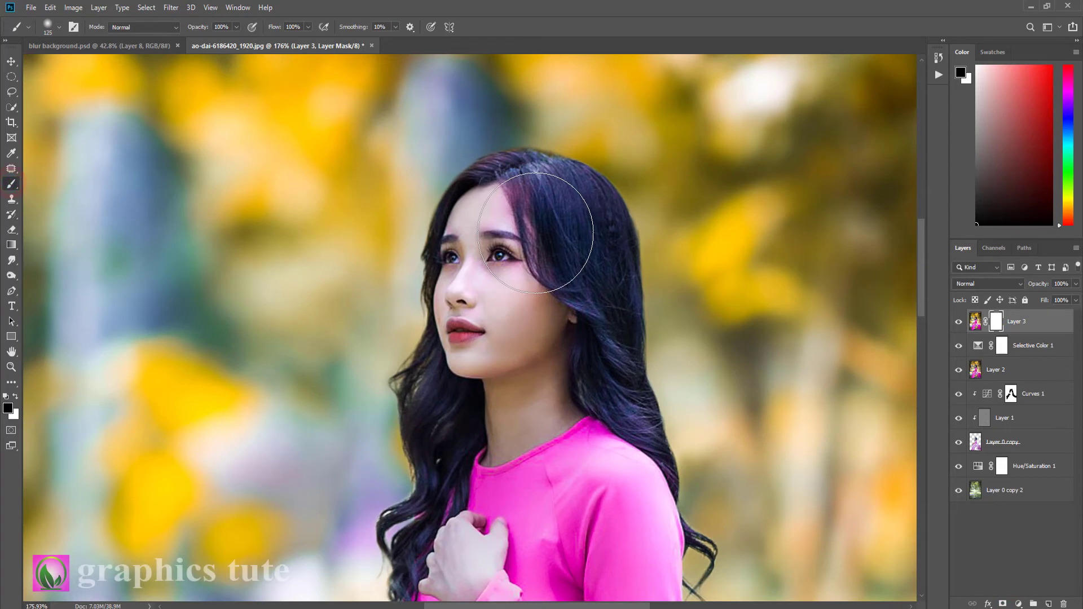
key("bracketleft")
key("bracketleft")
key("bracketleft")
left_click(506, 188)
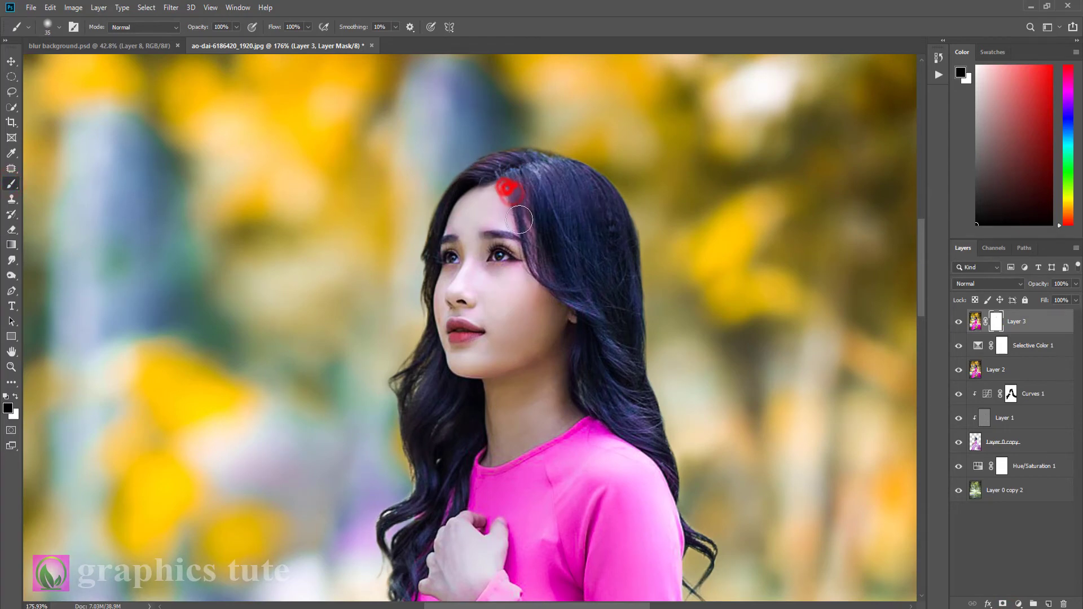
left_click_drag(519, 220, 511, 259)
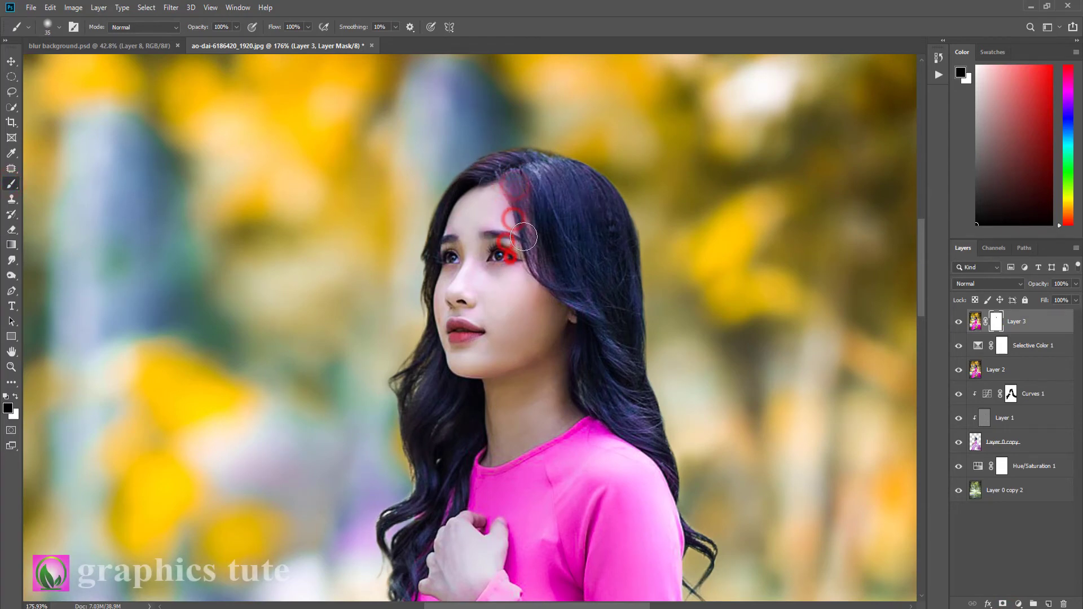
Step: Mask Layer 2 around the eyes, zoom closer on the lips, and add empty Layer 4
left_click(991, 373)
left_click(1002, 603)
mouse_move(513, 195)
left_mouse_down()
mouse_move(515, 259)
mouse_move(449, 234)
left_mouse_up()
left_click(467, 252)
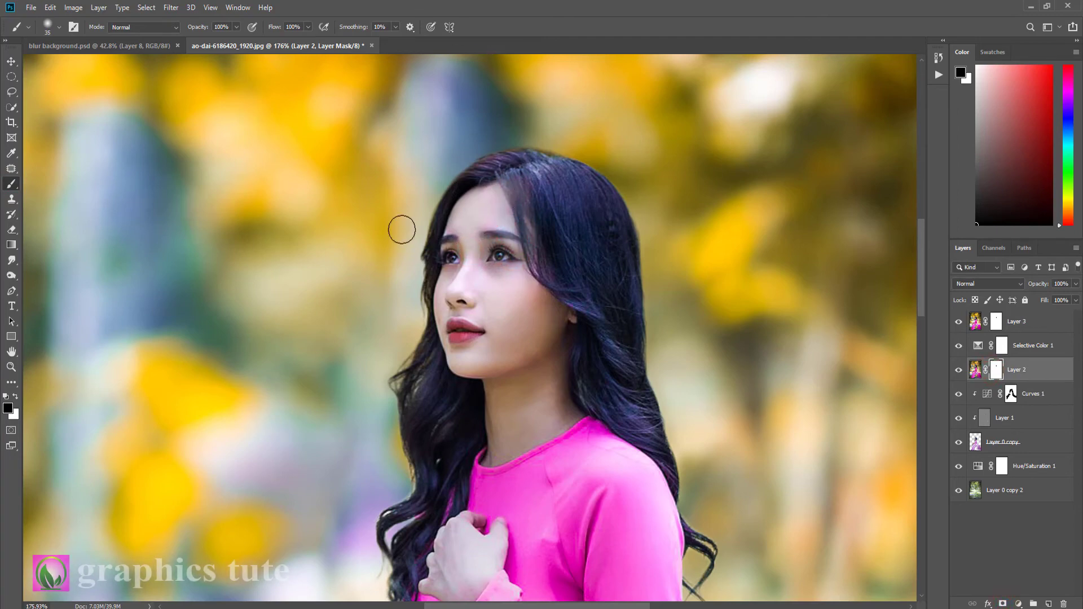
left_click(11, 368)
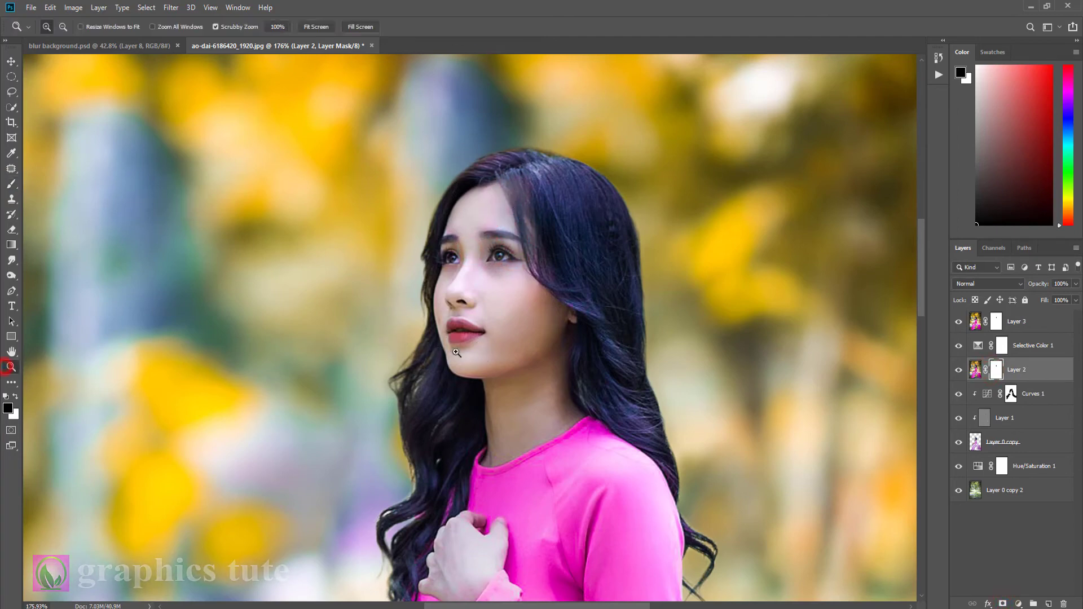
left_click_drag(457, 353, 462, 353)
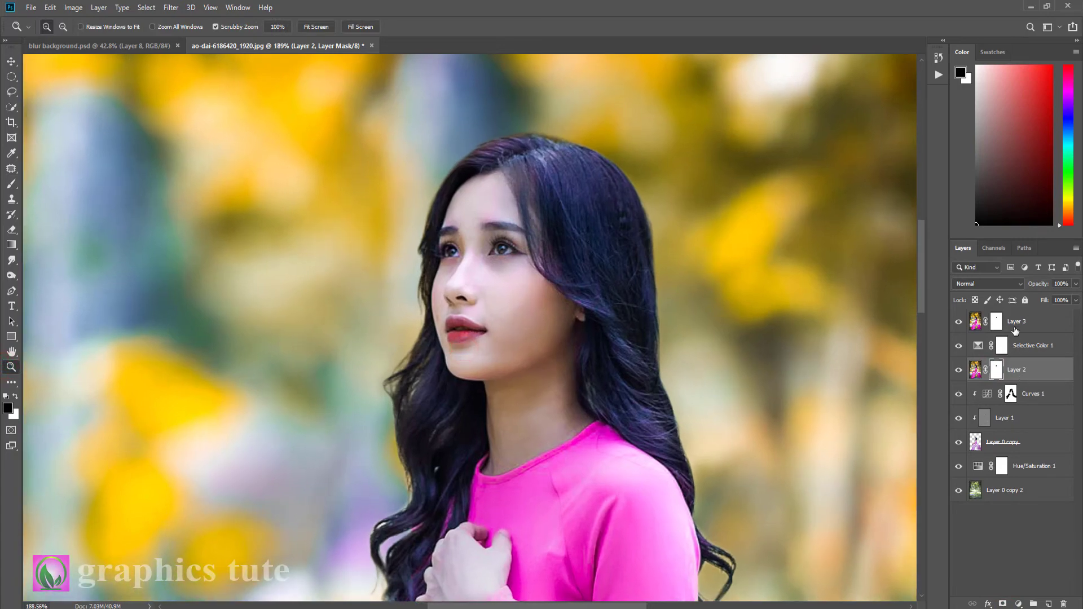
left_click(1048, 603)
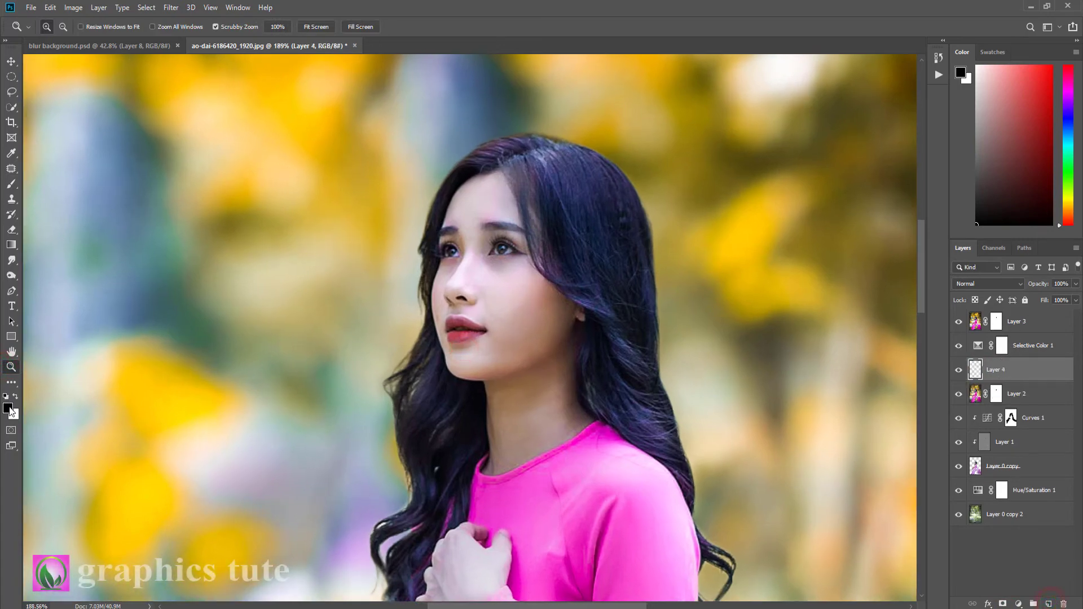
Step: Paint the lips vivid magenta with a size-6 brush and move Layer 4 to the top
left_click(10, 409)
left_click_drag(819, 172, 821, 161)
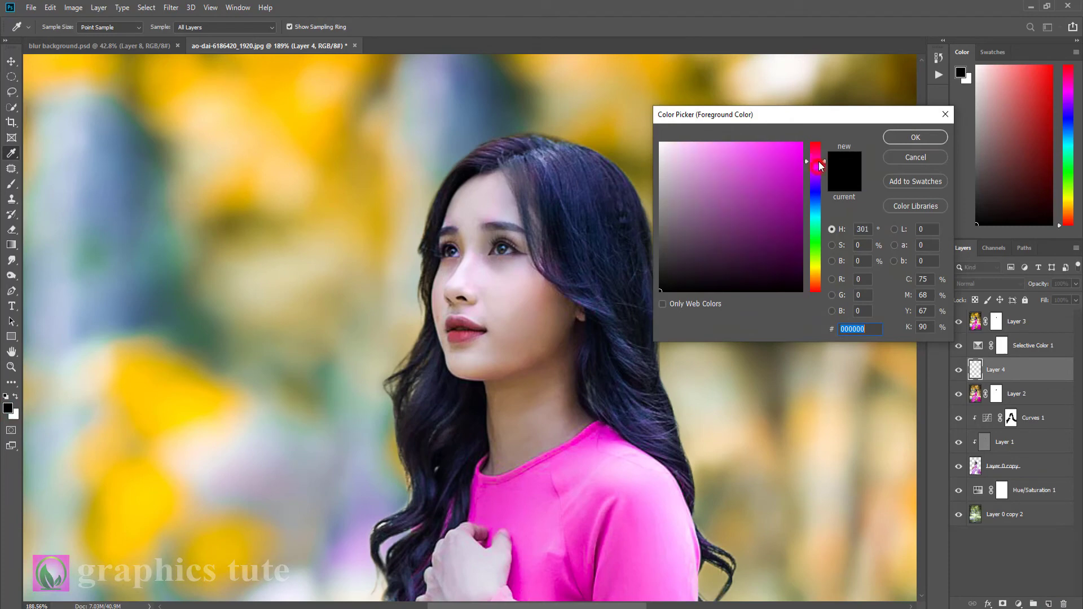
left_click(794, 151)
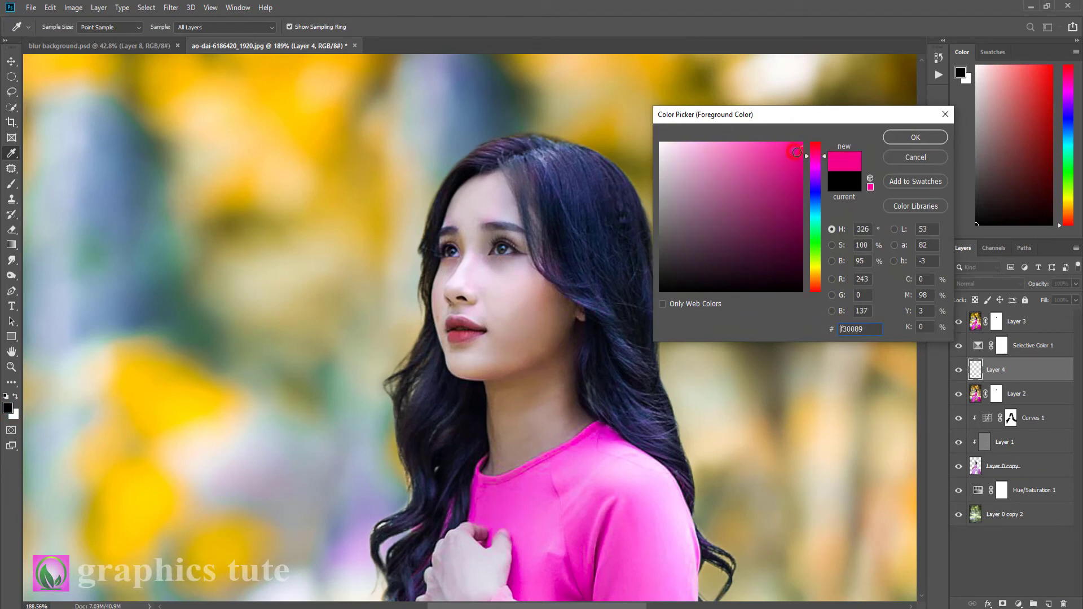
left_click(916, 137)
left_click(11, 184)
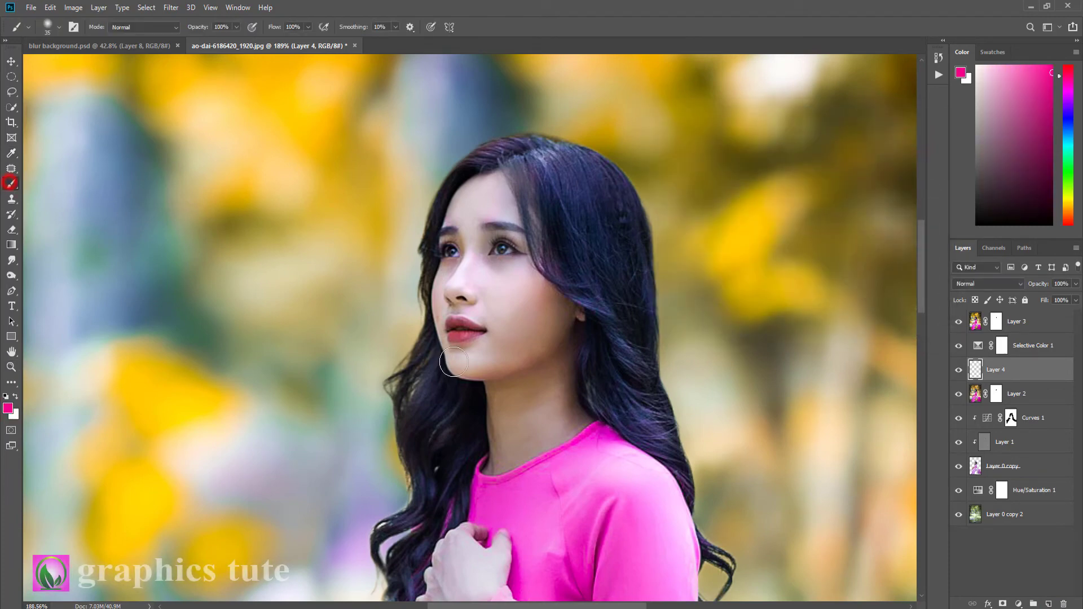
key("bracketleft")
key("bracketleft")
key("bracketleft")
left_click_drag(455, 338, 472, 335)
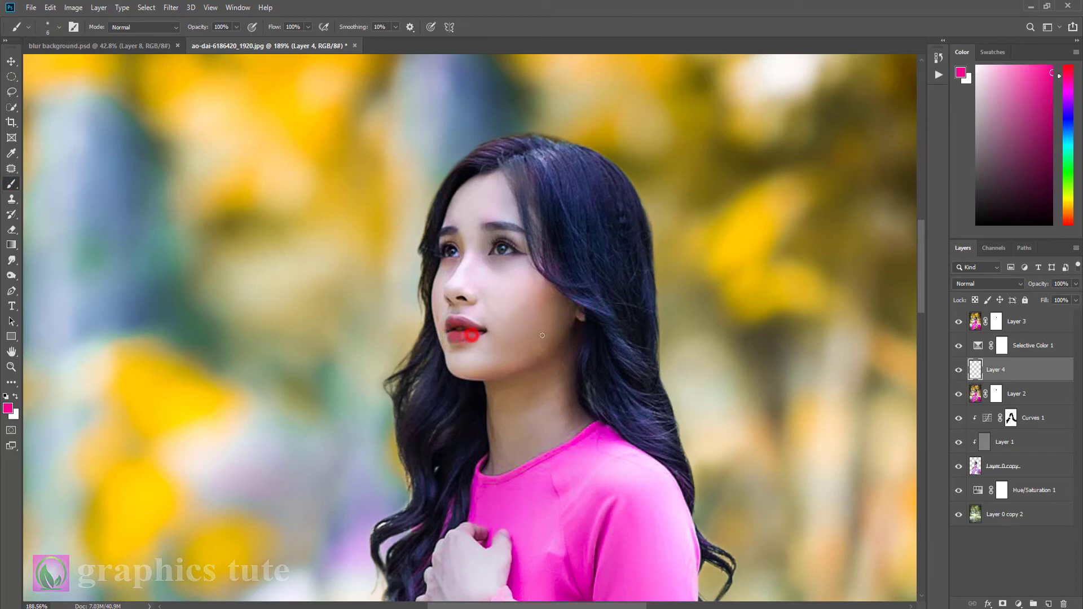
left_click_drag(1015, 369, 1015, 318)
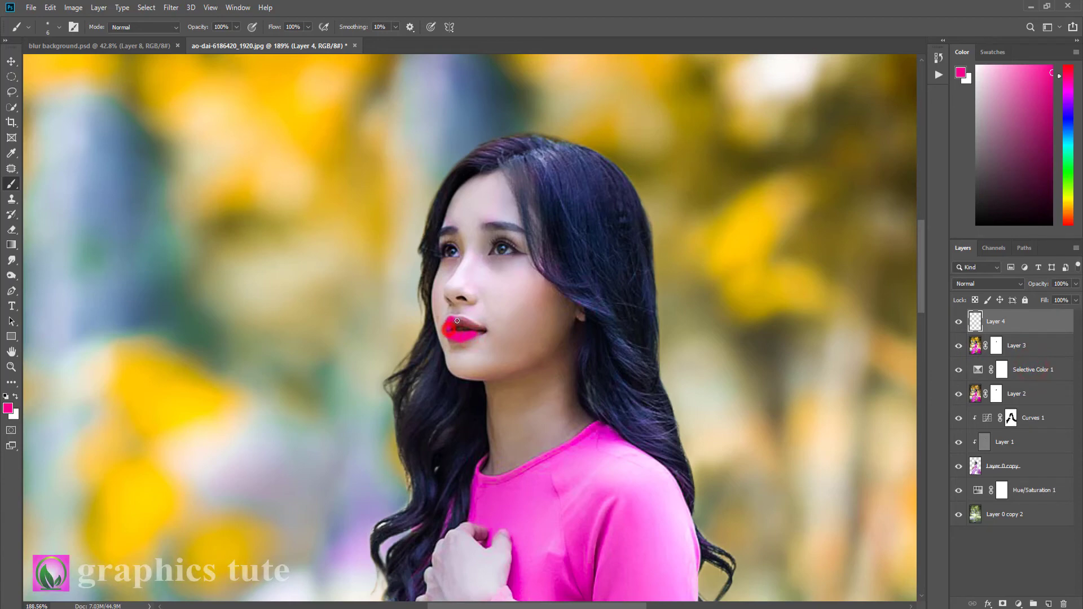
left_click_drag(456, 321, 454, 327)
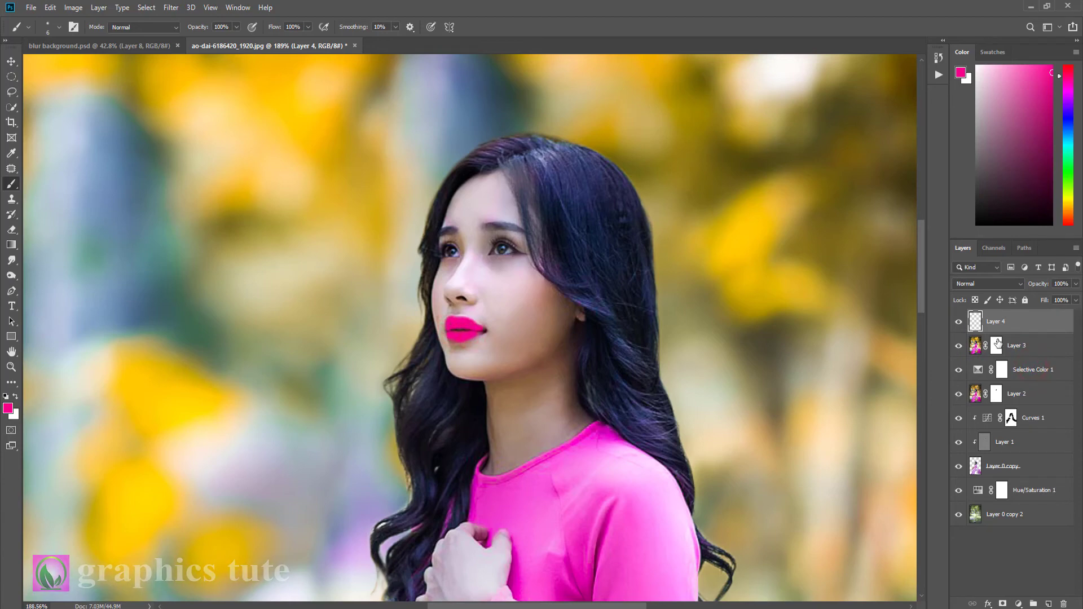
Step: Blend the lip layer as Soft Light at 48% opacity, touch up the lips, and add Layer 5
left_click(979, 285)
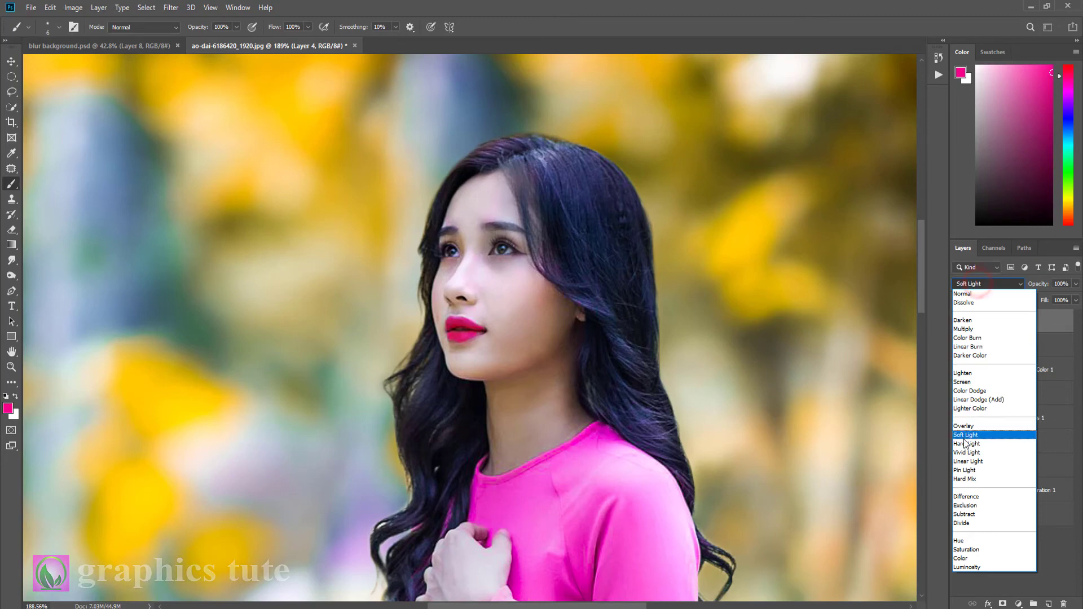
left_click(965, 435)
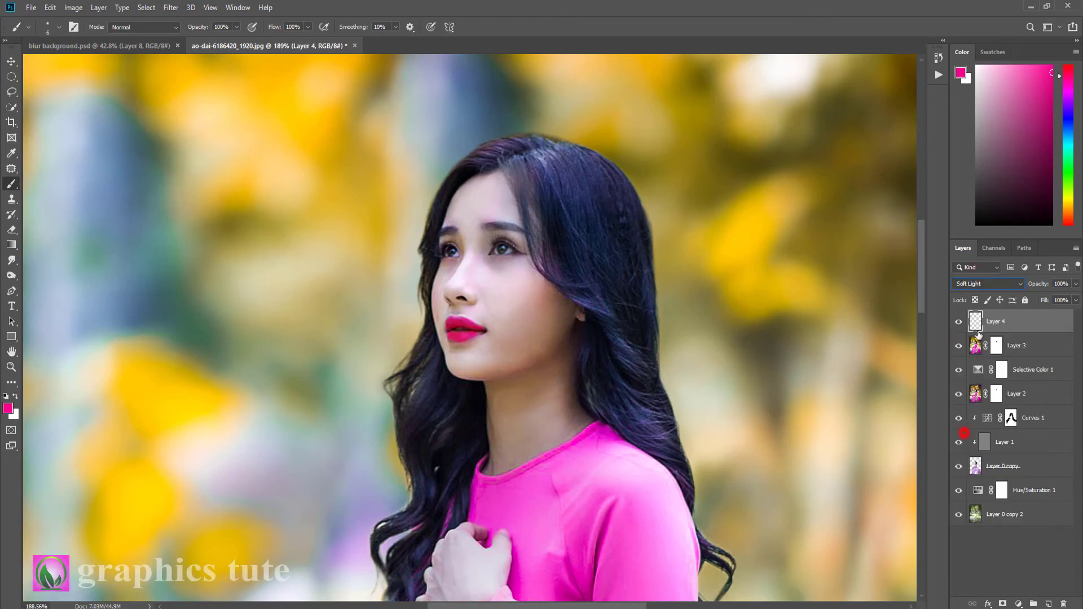
left_click_drag(1041, 283, 1011, 286)
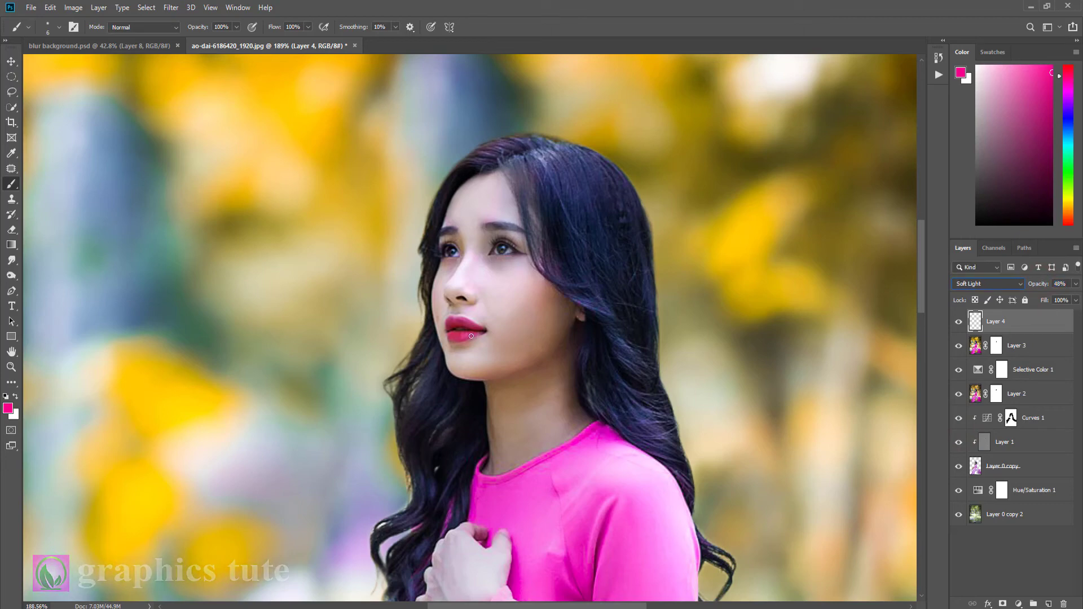
left_click(477, 335)
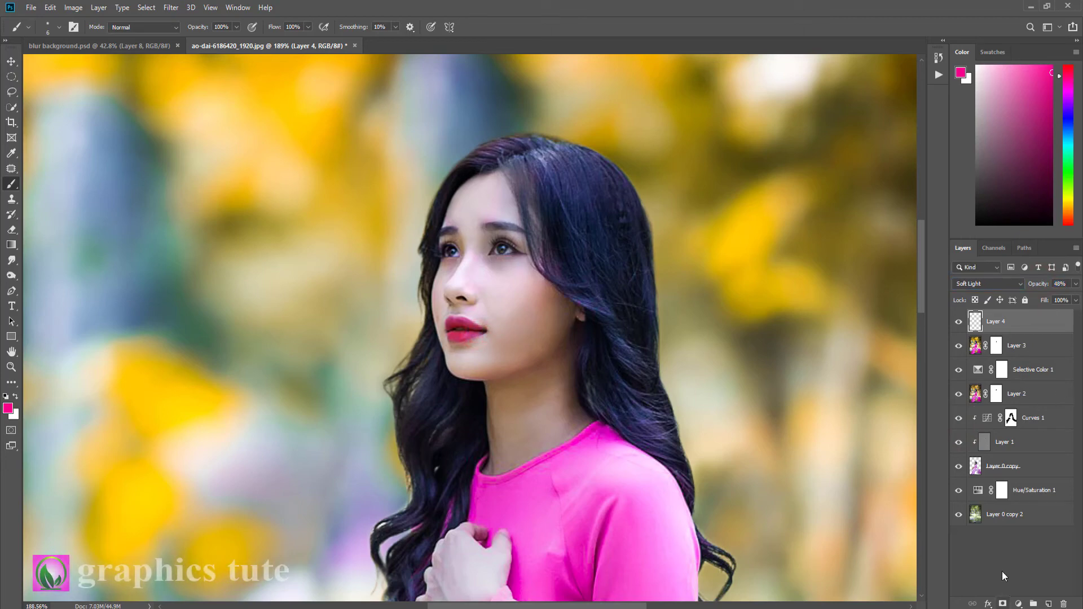
left_click(1049, 604)
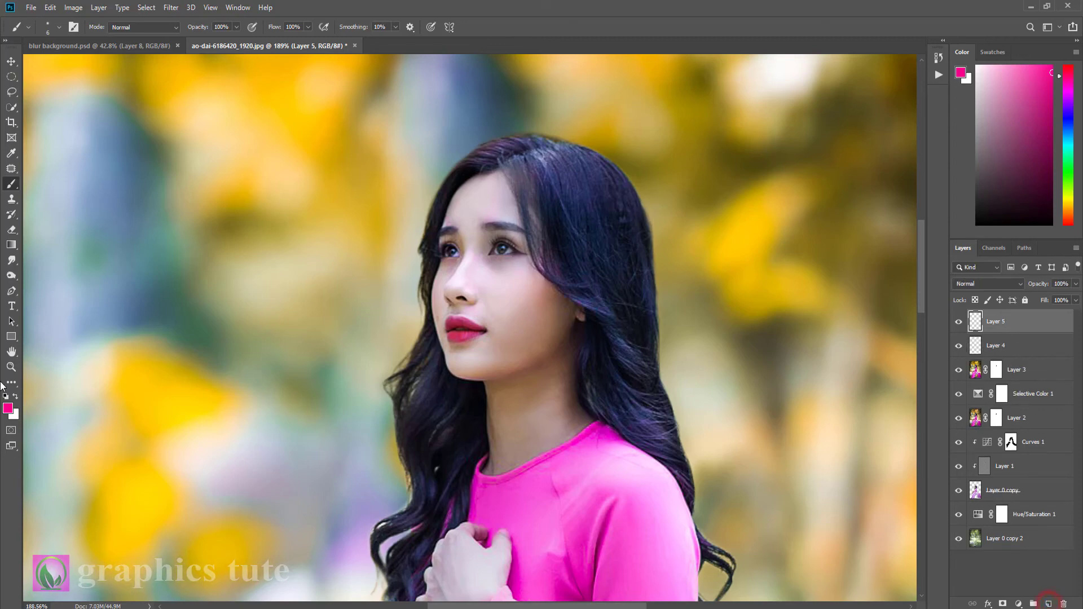
Step: Switch to white paint, set Layer 5 to Overlay, compare before/after, and zoom out
left_click(14, 397)
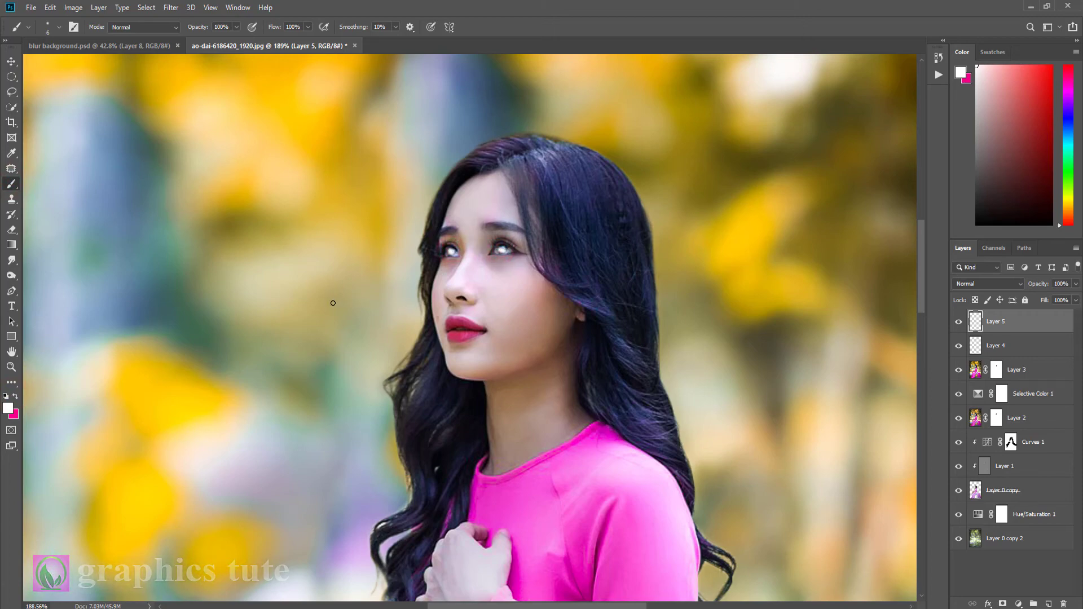
left_click(977, 284)
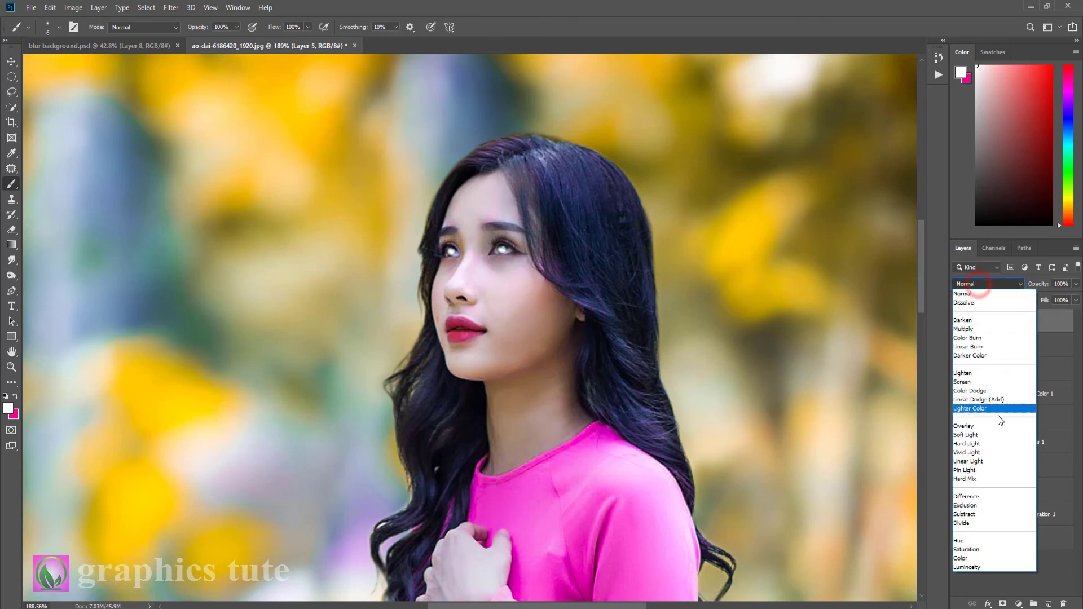
left_click(964, 426)
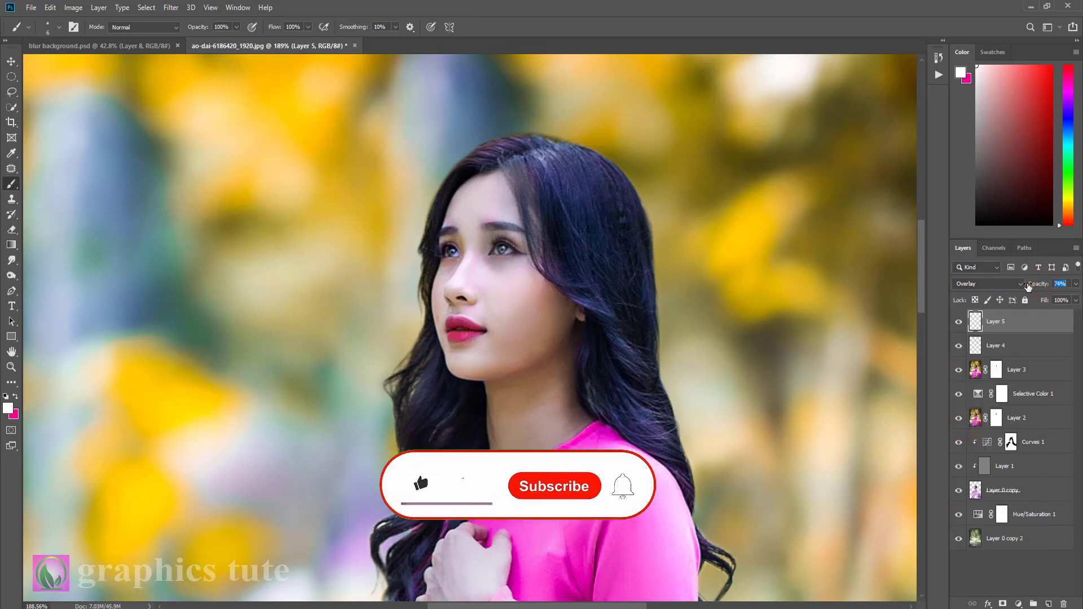
left_click(960, 323)
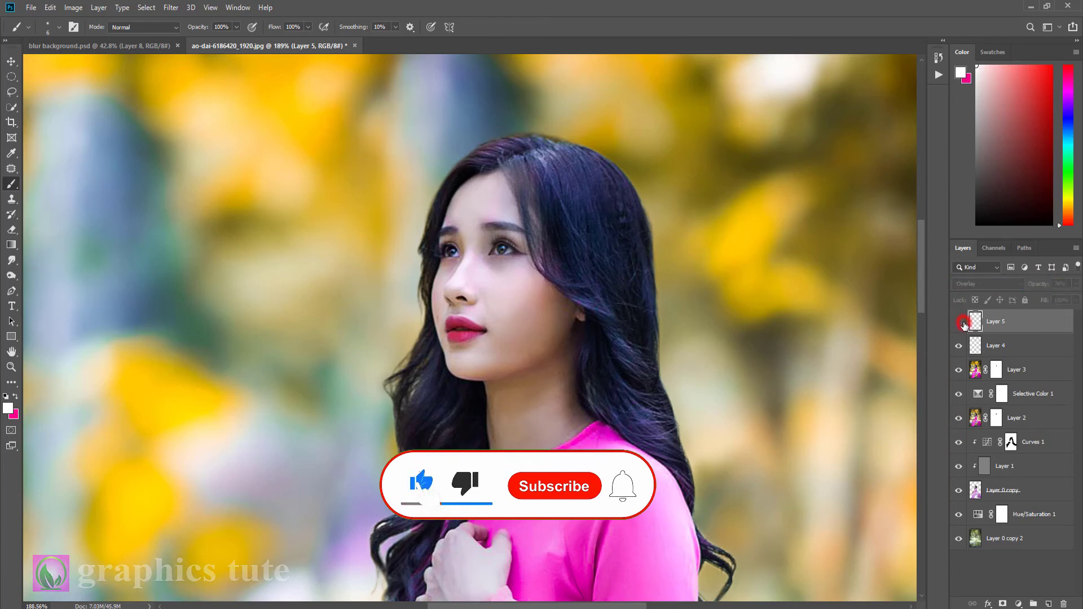
left_click(12, 368)
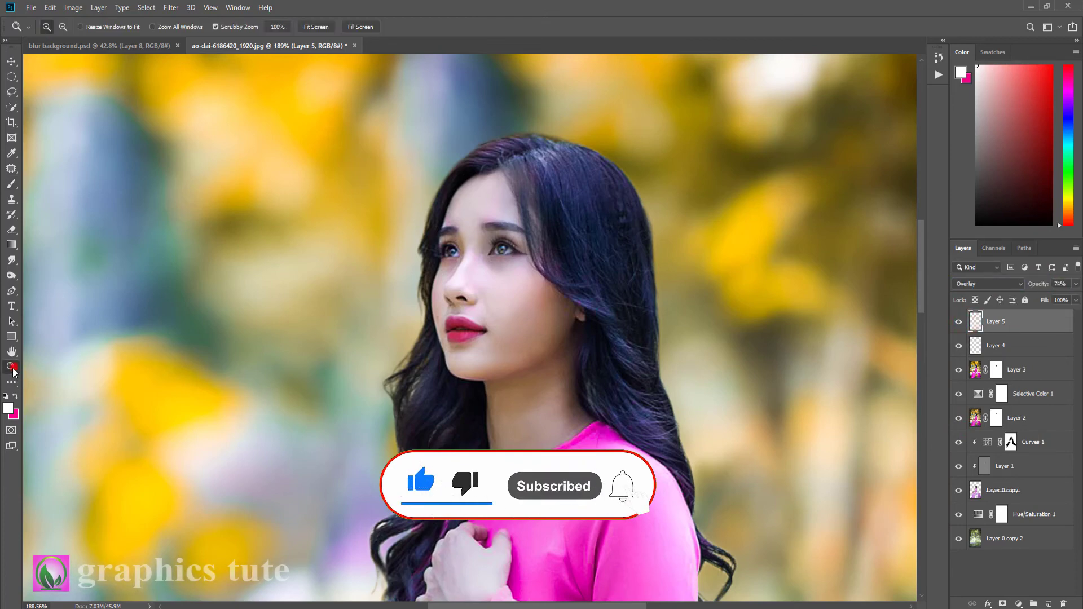
left_click_drag(543, 348, 527, 335)
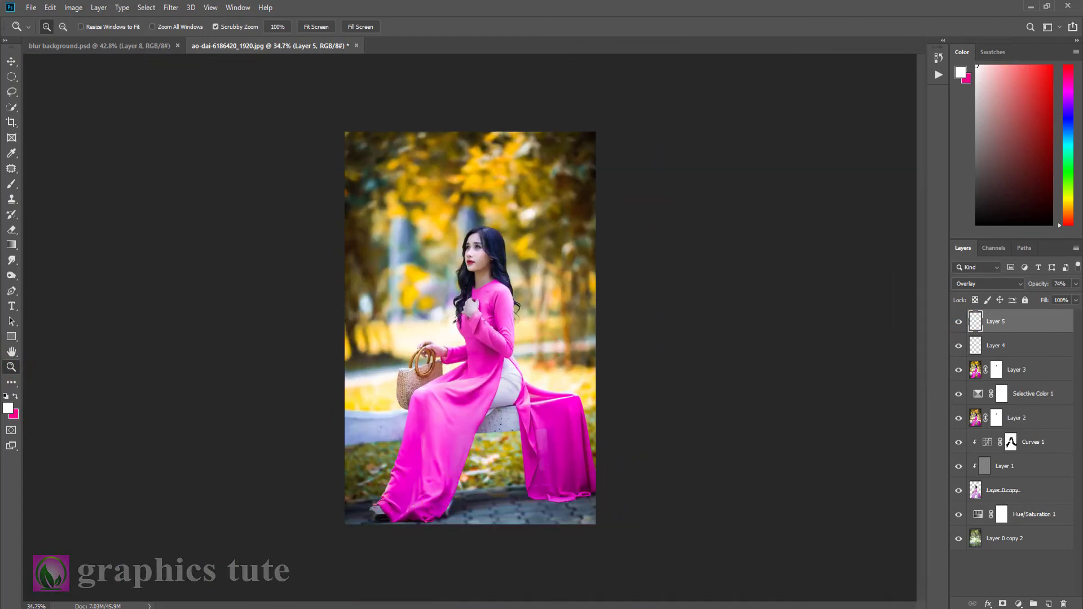
Step: Create merged Layer 6 in Linear Light with a 0.7-pixel High Pass, then zoom in to check
left_click(1048, 604)
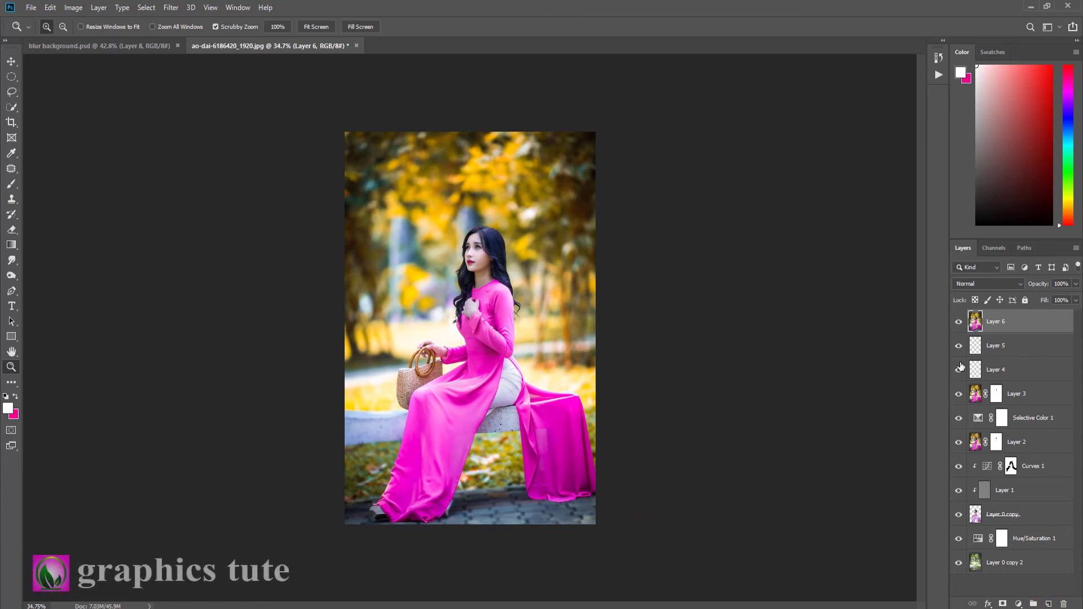
left_click(1000, 283)
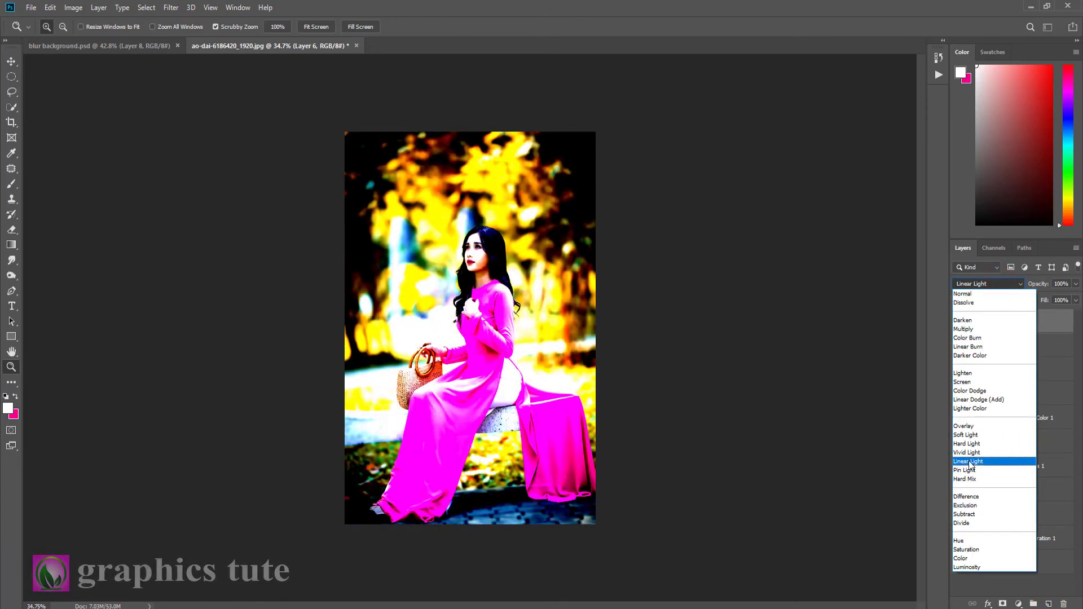
left_click(968, 461)
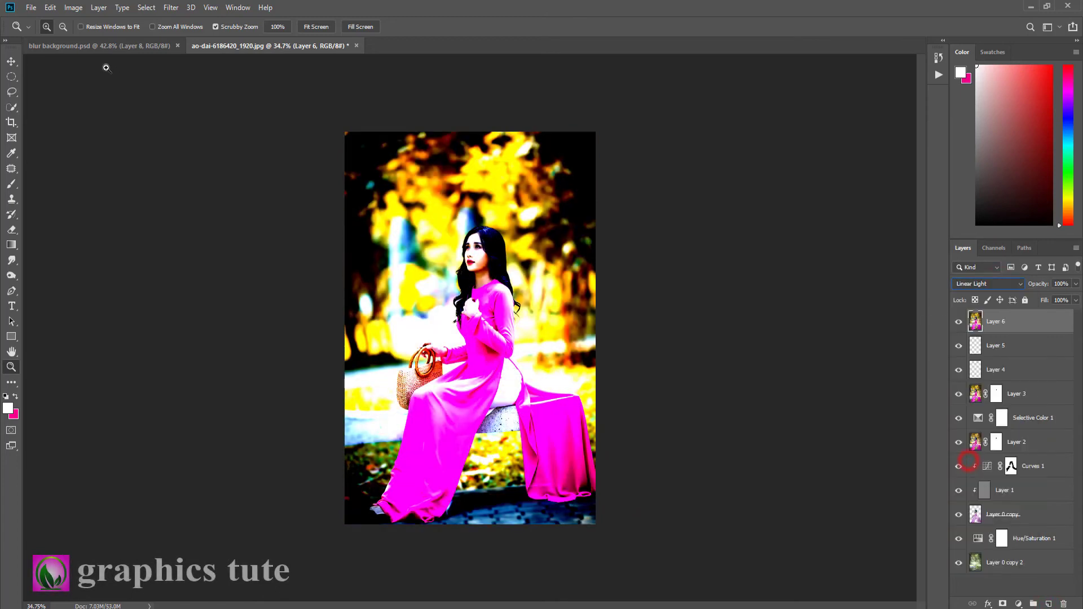
left_click(171, 8)
mouse_move(179, 241)
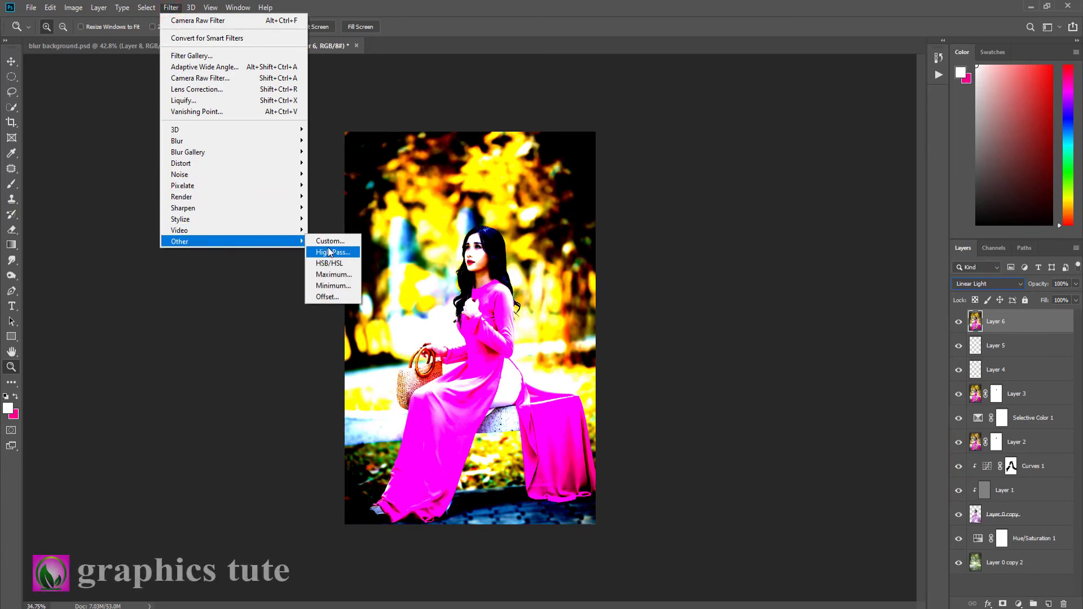
left_click(330, 252)
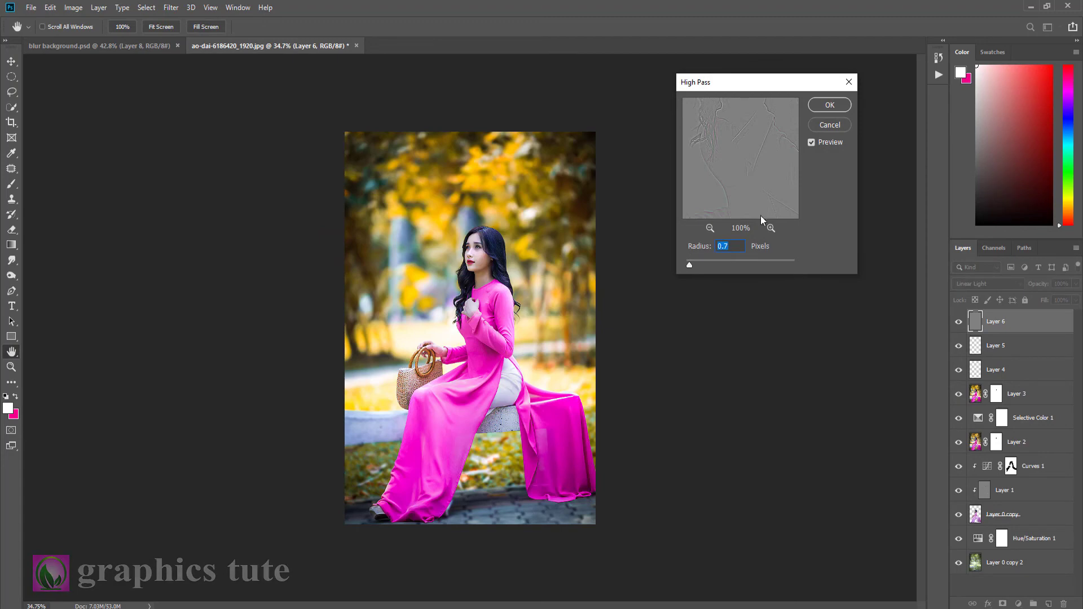
left_click(830, 106)
key("z")
mouse_move(493, 264)
left_mouse_down()
mouse_move(545, 293)
mouse_move(489, 239)
left_mouse_up()
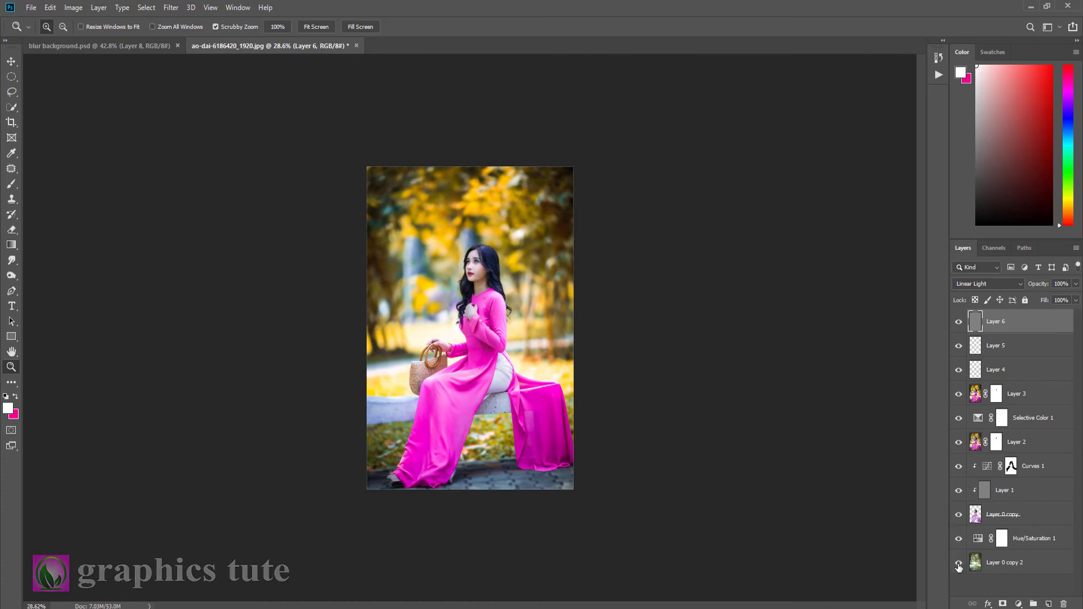
left_click(958, 563, "alt")
left_click_drag(474, 274, 495, 277)
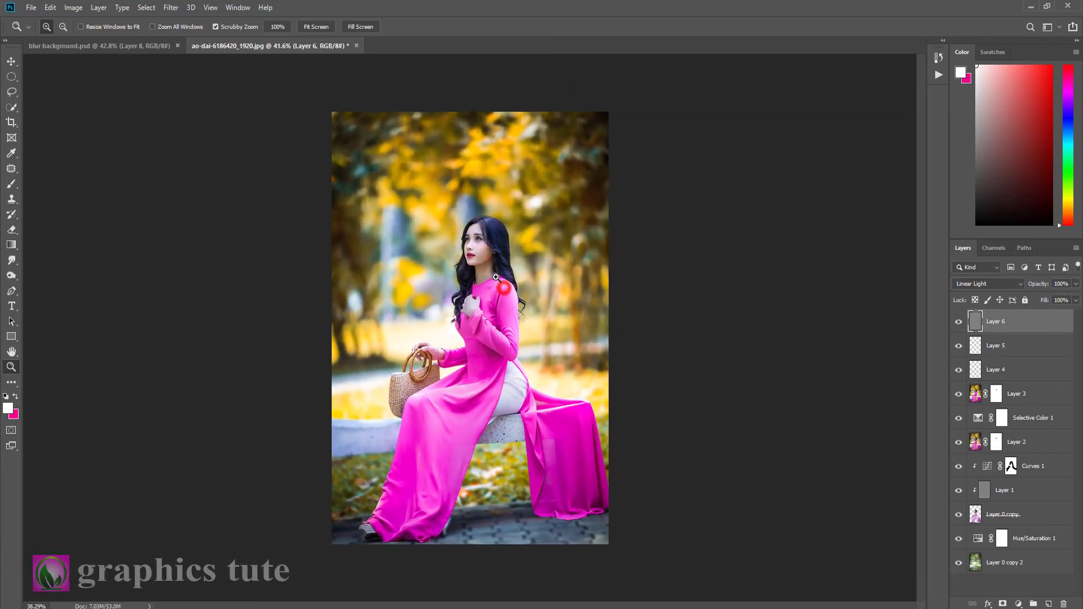